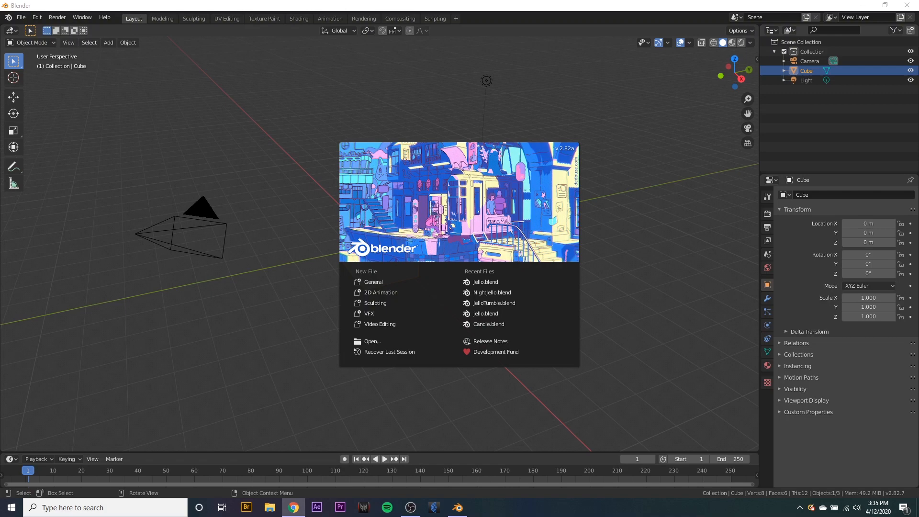
Step: Switch to Chrome and review the Poliigon Material Converter addon page and the Stone Marble Calacatta 004 and Wood Fine Dark 004 textures
{"action": "key", "text": "alt+Tab"}
{"action": "left_click_drag", "start_coordinate": [395, 62], "coordinate": [504, 90]}
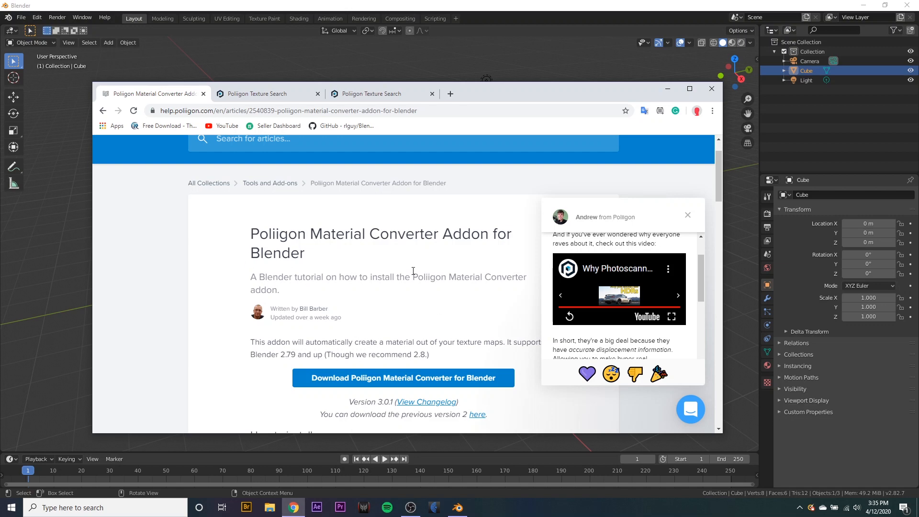
{"action": "left_click_drag", "start_coordinate": [481, 93], "coordinate": [441, 89]}
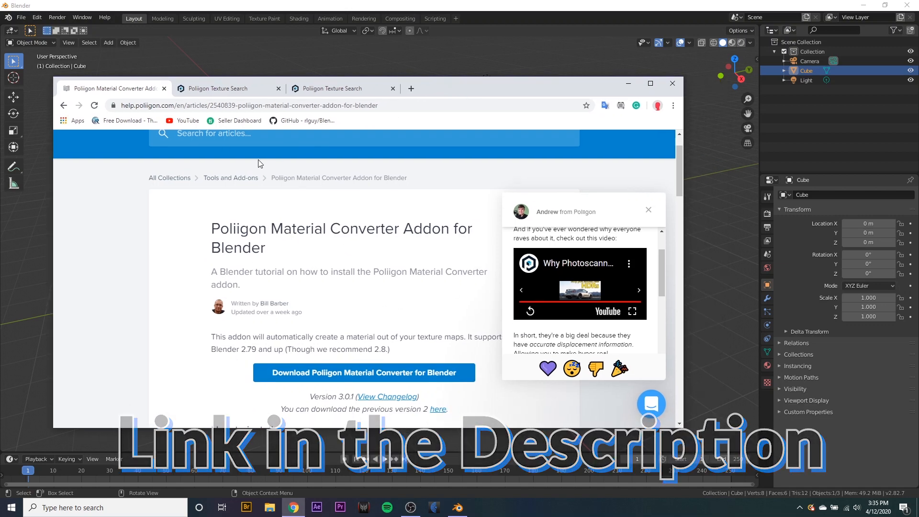
{"action": "left_click", "coordinate": [216, 91]}
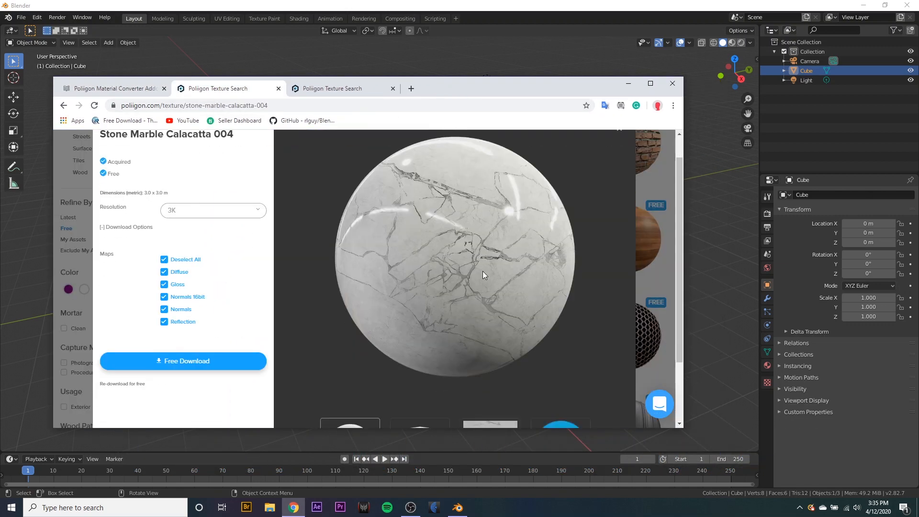
{"action": "left_click", "coordinate": [333, 89]}
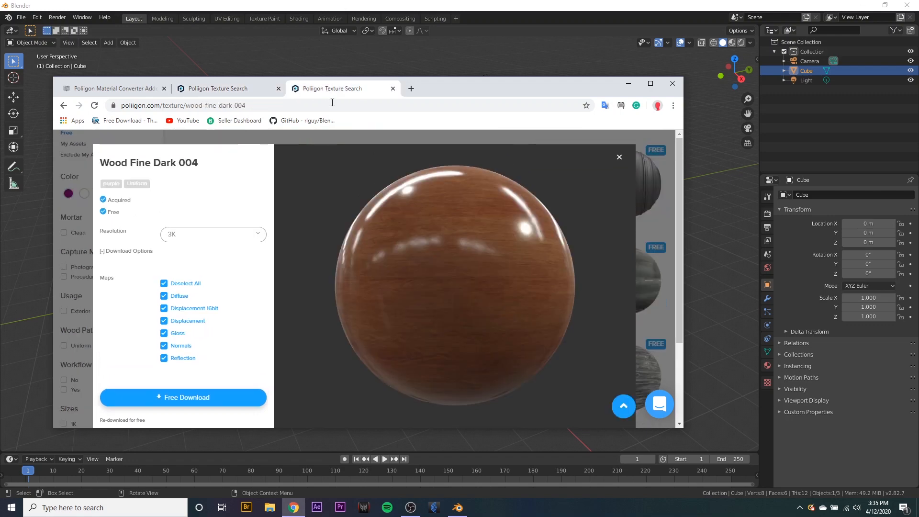
{"action": "left_click", "coordinate": [213, 95]}
{"action": "left_click", "coordinate": [91, 94]}
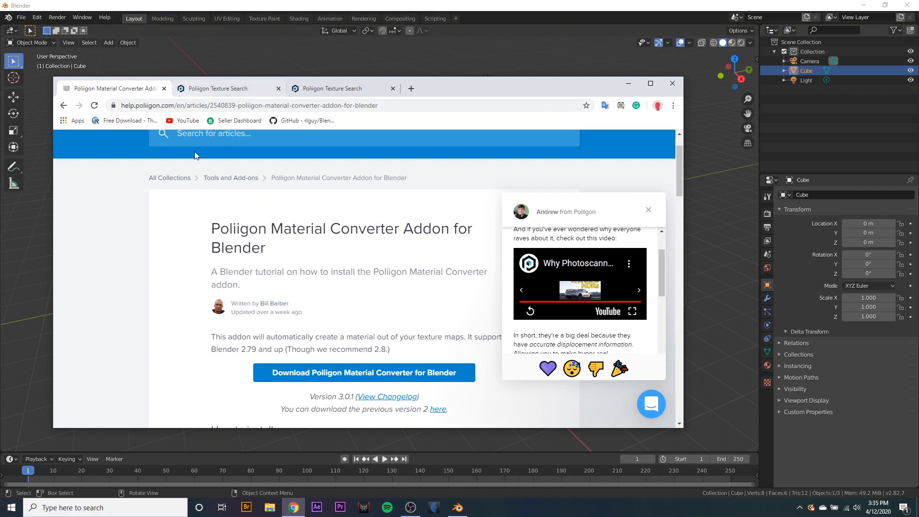
{"action": "left_click", "coordinate": [213, 91]}
{"action": "left_click", "coordinate": [336, 94]}
{"action": "left_click", "coordinate": [234, 93]}
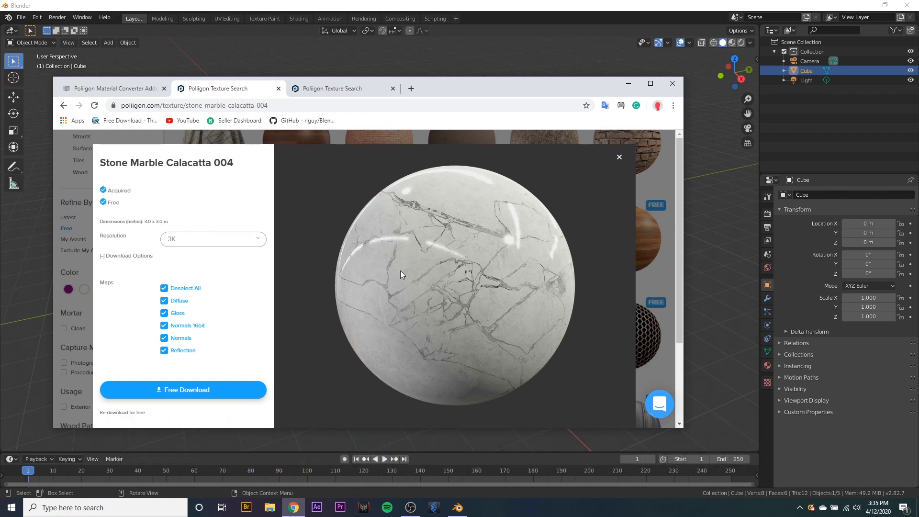
{"action": "key", "text": "ctrl+Tab"}
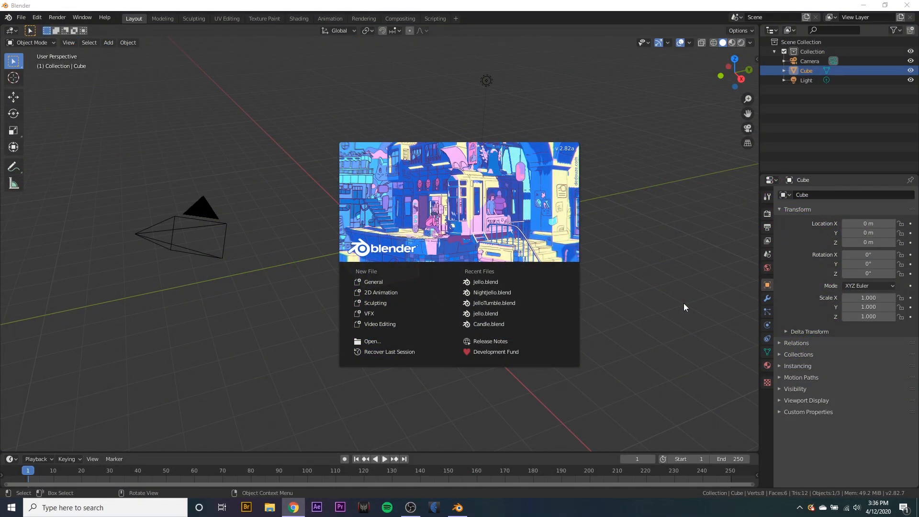
Step: Switch to Blender, dismiss the splash screen and hide the default cube in the scene
{"action": "left_click", "coordinate": [436, 160]}
{"action": "middle_click_drag", "start_coordinate": [544, 261], "coordinate": [407, 231]}
{"action": "scroll", "coordinate": [407, 231], "scroll_direction": "up", "scroll_amount": 2}
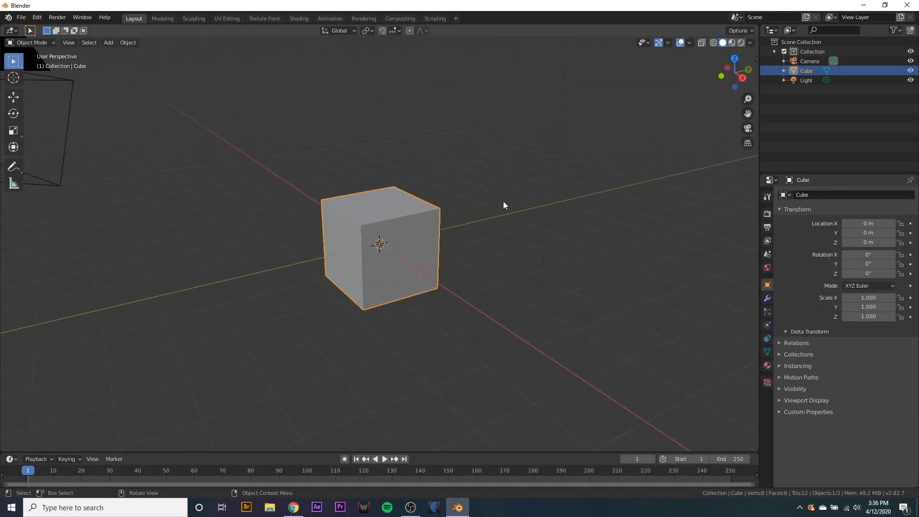
{"action": "left_click", "coordinate": [911, 70]}
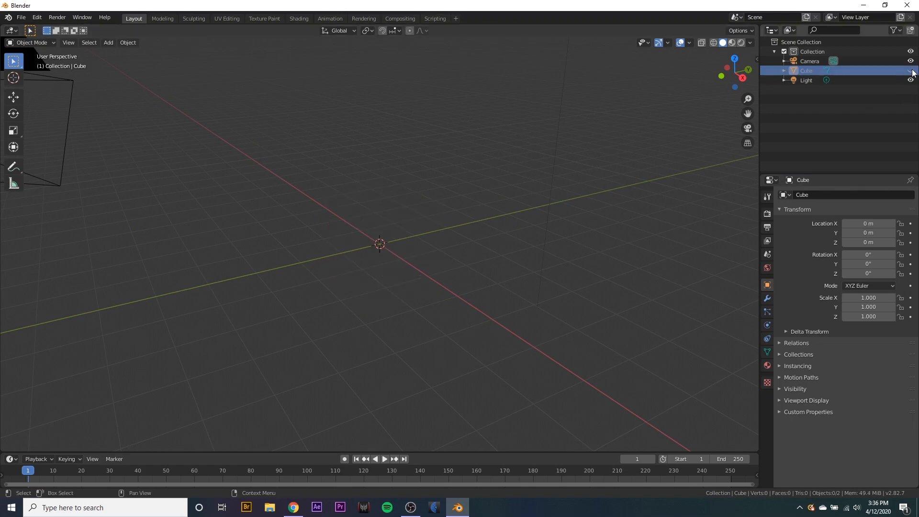
Step: Add a UV sphere at the world origin and scale it up uniformly to about 2.456
{"action": "middle_click_drag", "start_coordinate": [430, 248], "coordinate": [458, 300]}
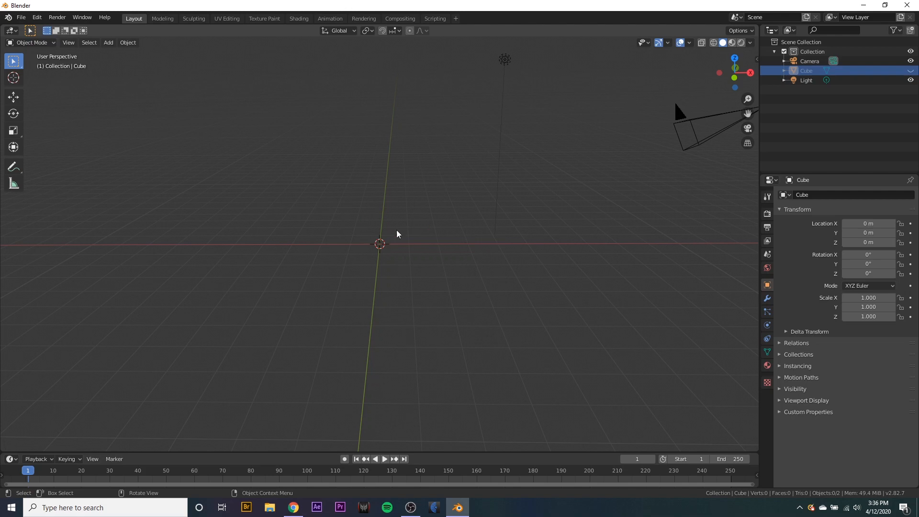
{"action": "key", "text": "shift+a"}
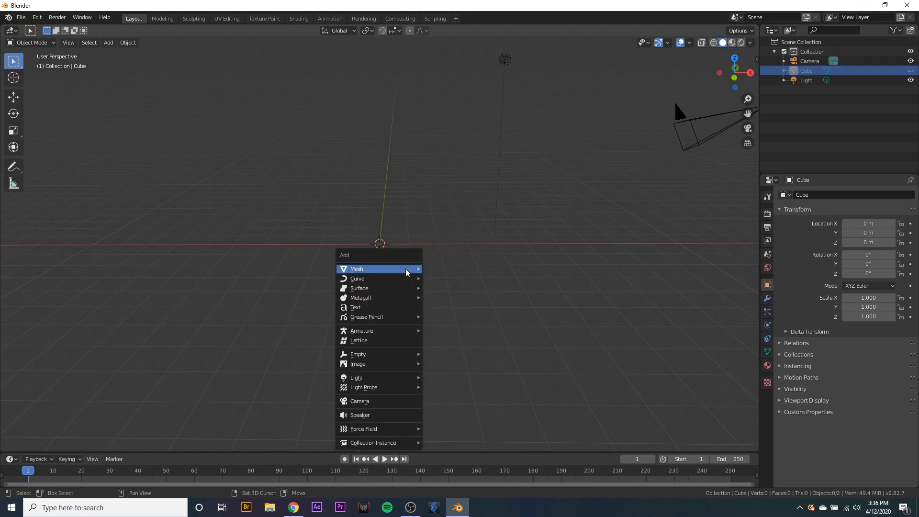
{"action": "mouse_move", "coordinate": [378, 273]}
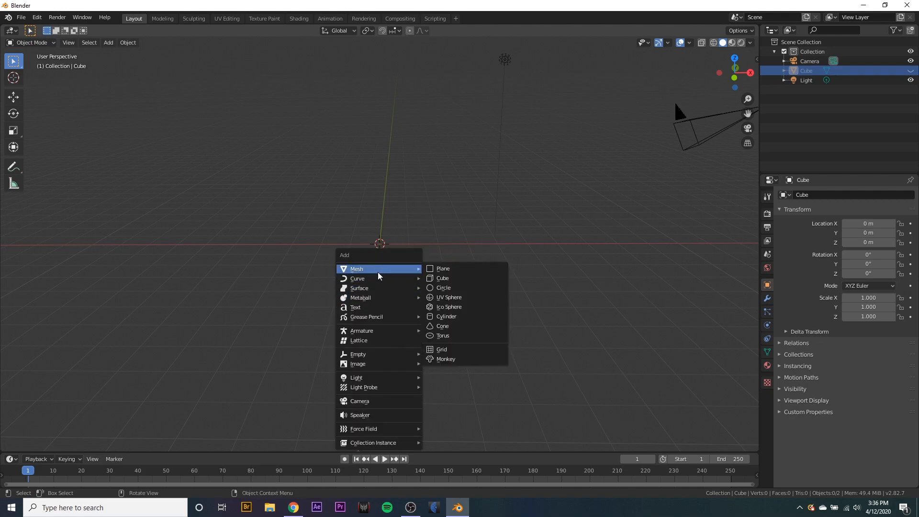
{"action": "left_click", "coordinate": [464, 297]}
{"action": "scroll", "coordinate": [428, 287], "scroll_direction": "down", "scroll_amount": 2}
{"action": "key", "text": "s"}
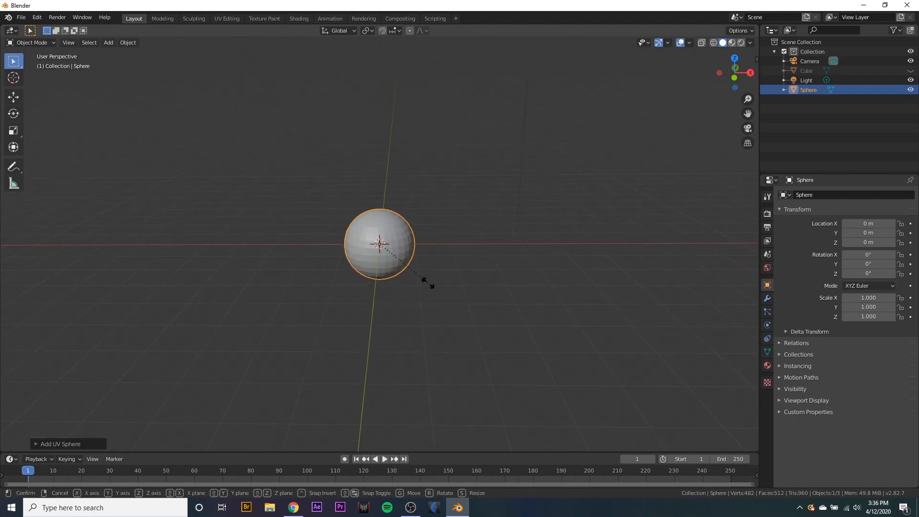
{"action": "left_click", "coordinate": [518, 308]}
Step: Put the sphere into Edit Mode and set the selection mode to vertices
{"action": "middle_click_drag", "start_coordinate": [518, 309], "coordinate": [544, 318]}
{"action": "key", "text": "Tab"}
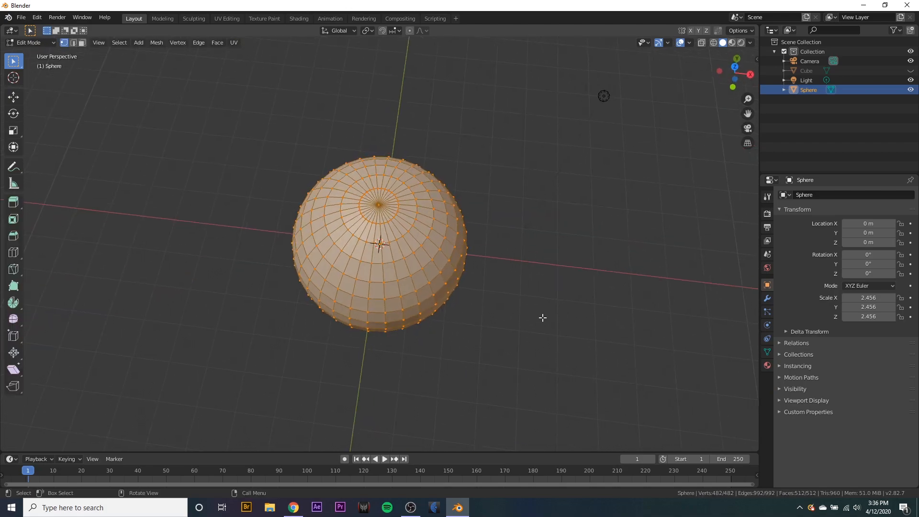
{"action": "left_click", "coordinate": [308, 149]}
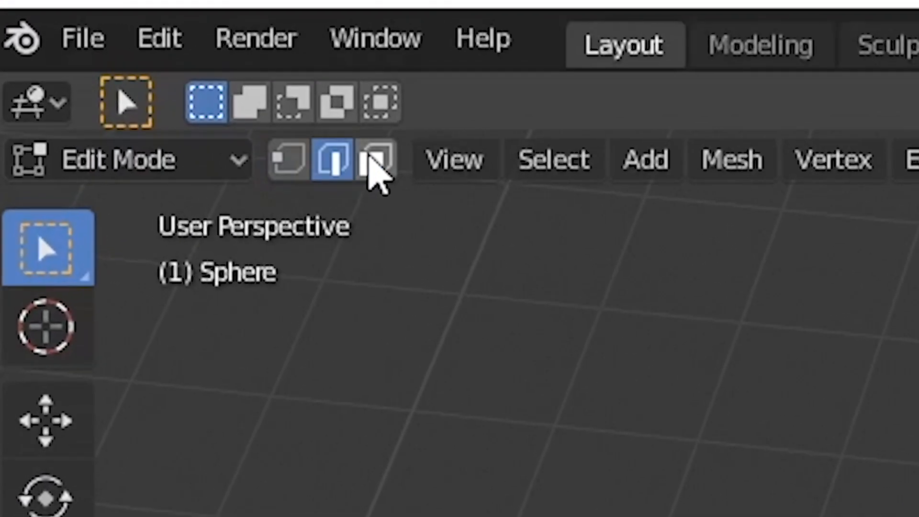
{"action": "left_click", "coordinate": [340, 147]}
{"action": "left_click", "coordinate": [266, 148]}
{"action": "left_click", "coordinate": [335, 158]}
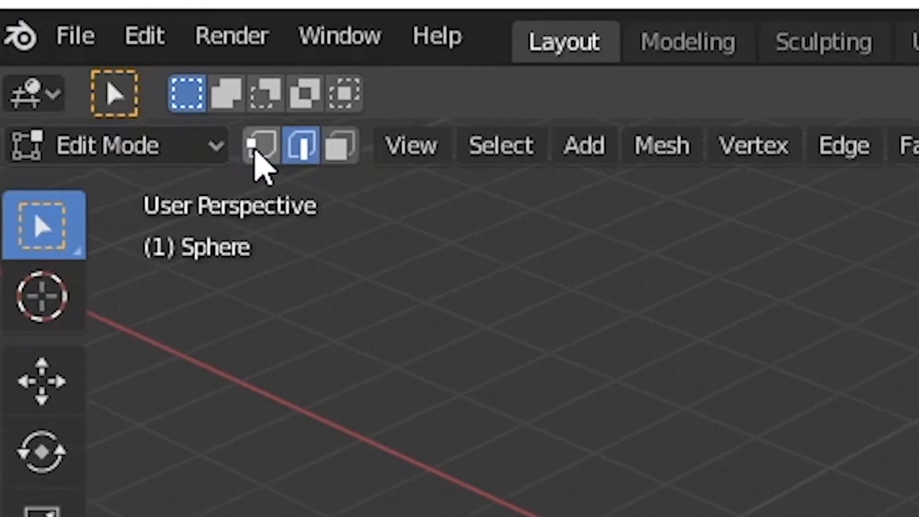
{"action": "left_click", "coordinate": [286, 160]}
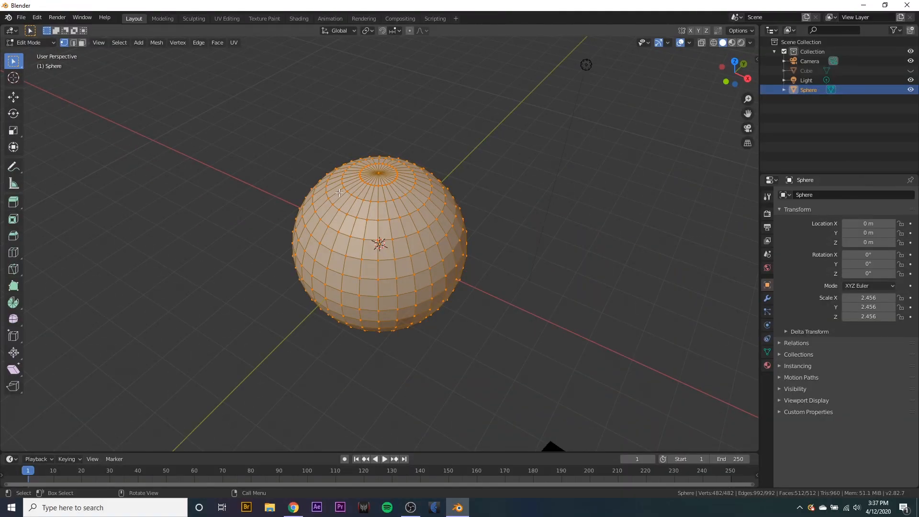
Step: Select only the single vertex at the top pole of the sphere
{"action": "left_click", "coordinate": [340, 191]}
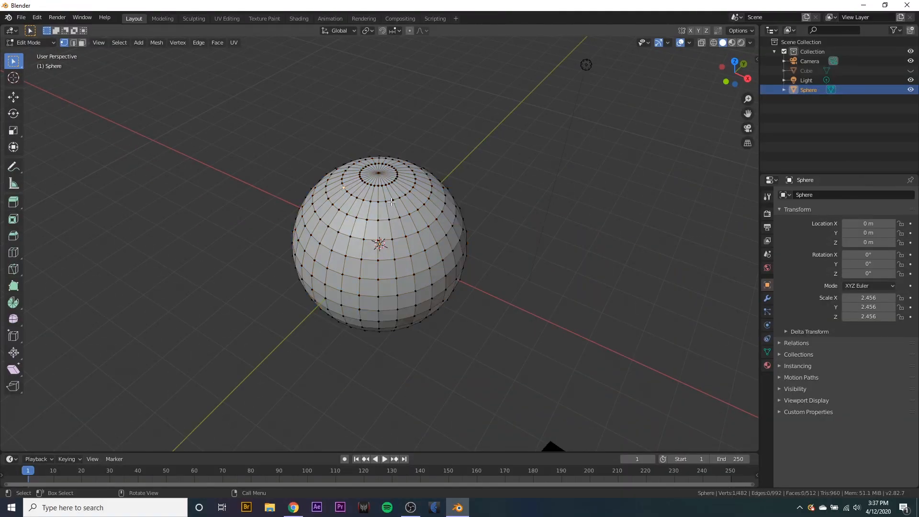
{"action": "middle_click_drag", "start_coordinate": [456, 217], "coordinate": [456, 238]}
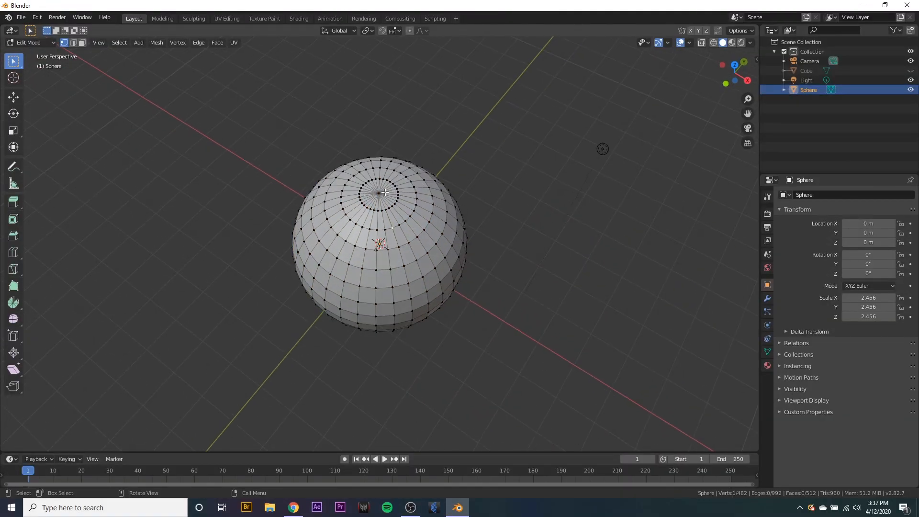
{"action": "middle_click_drag", "start_coordinate": [566, 329], "coordinate": [579, 281]}
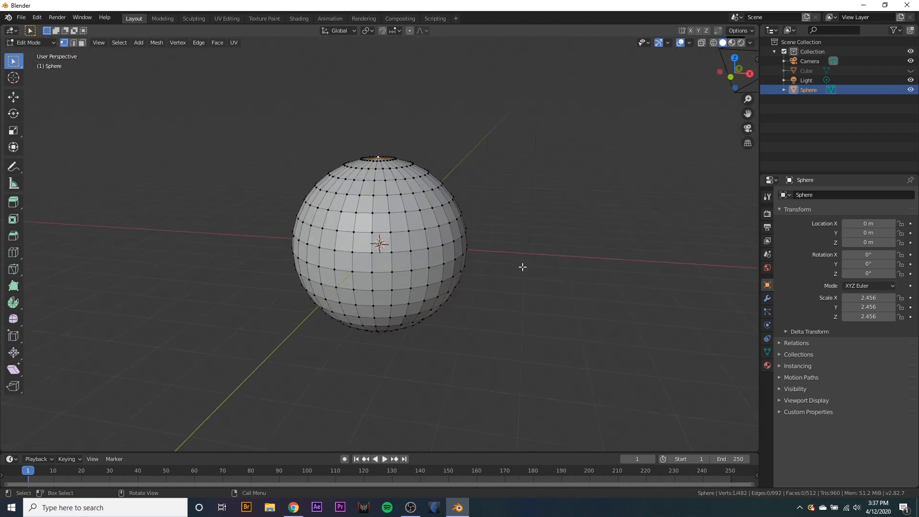
Step: Try to pull the top vertex upward along Z without proportional editing, and undo the move
{"action": "scroll", "coordinate": [527, 261], "scroll_direction": "up", "scroll_amount": 1}
{"action": "key", "text": "g"}
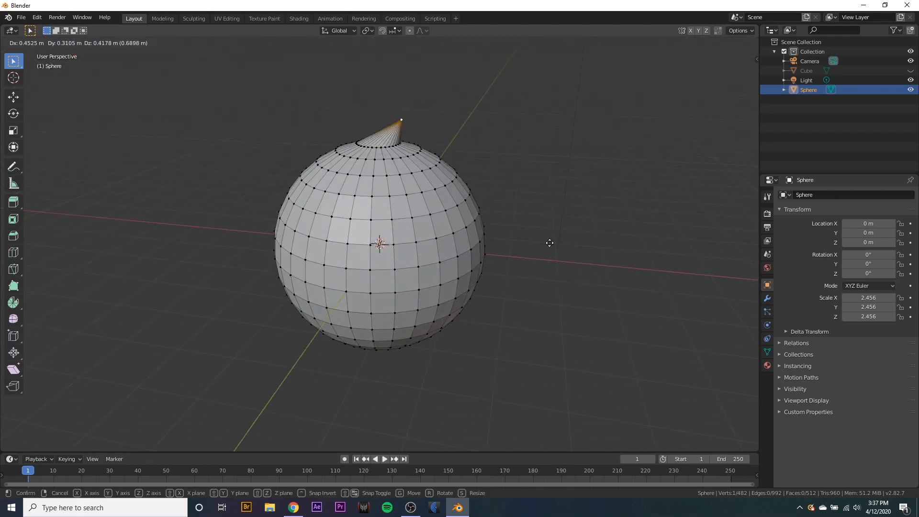
{"action": "key", "text": "z"}
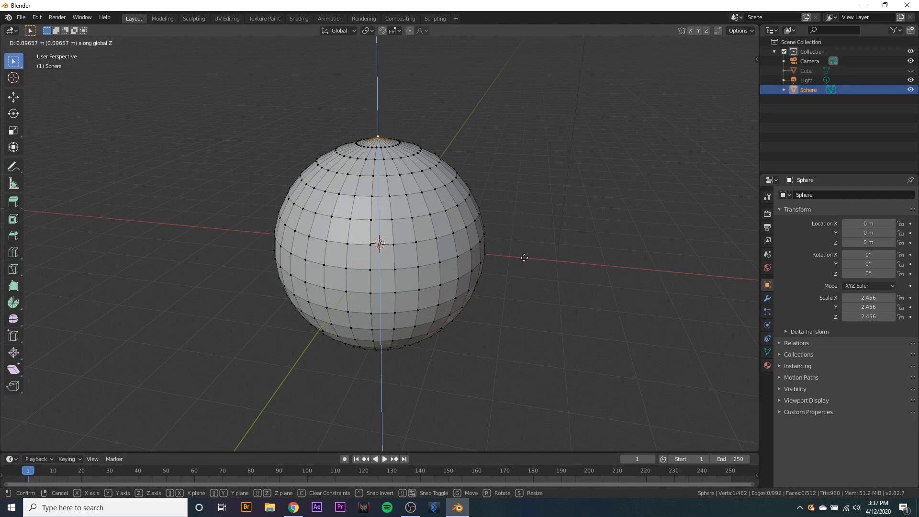
{"action": "left_click", "coordinate": [515, 229]}
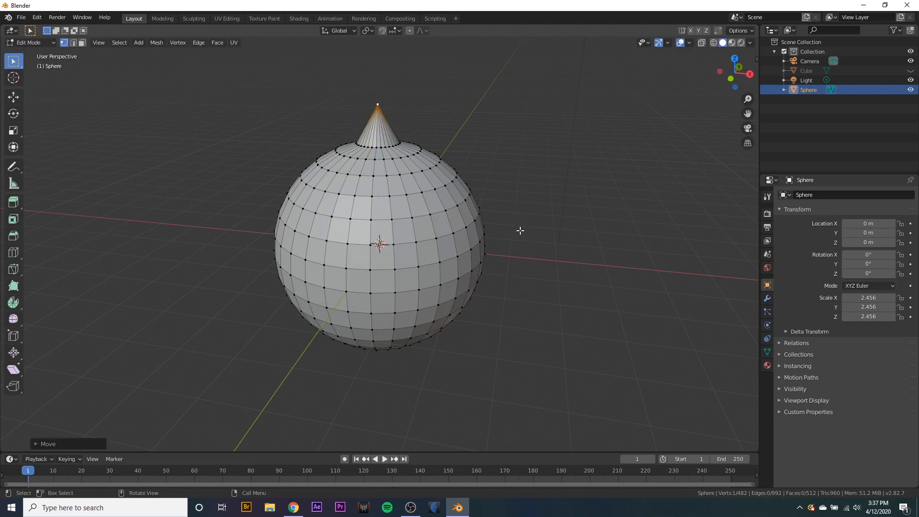
{"action": "key", "text": "ctrl+z"}
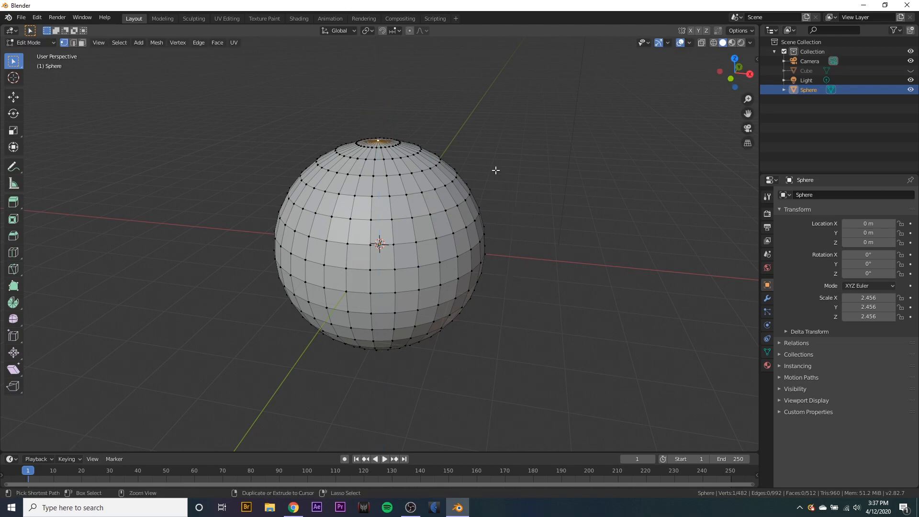
Step: Turn on proportional editing and try to push the top vertex down along Z with a proportional size of about 4.18
{"action": "left_click", "coordinate": [409, 30]}
{"action": "key", "text": "g"}
{"action": "key", "text": "z"}
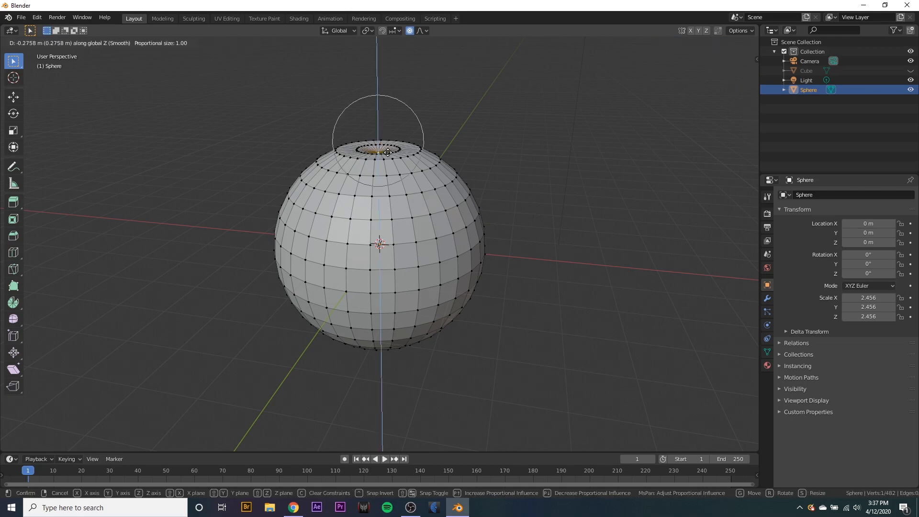
{"action": "scroll", "coordinate": [392, 146], "scroll_direction": "down", "scroll_amount": 12}
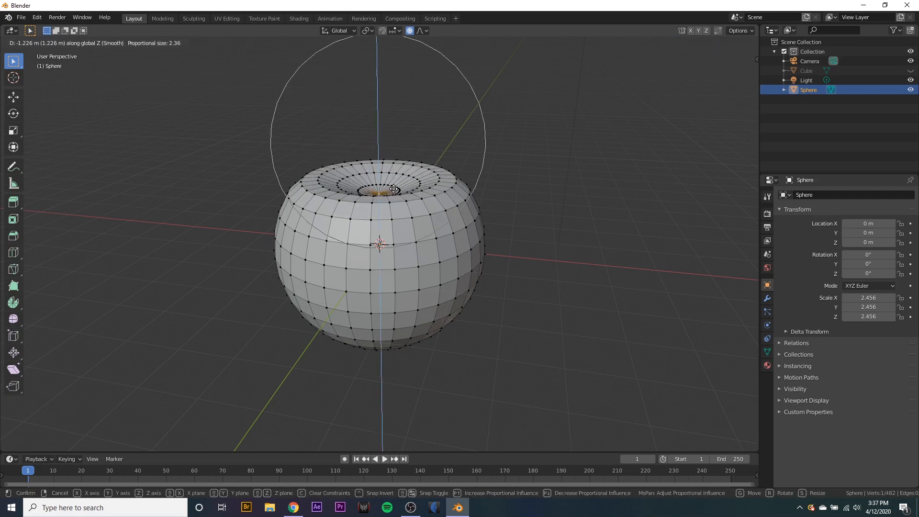
{"action": "scroll", "coordinate": [388, 201], "scroll_direction": "down", "scroll_amount": 2}
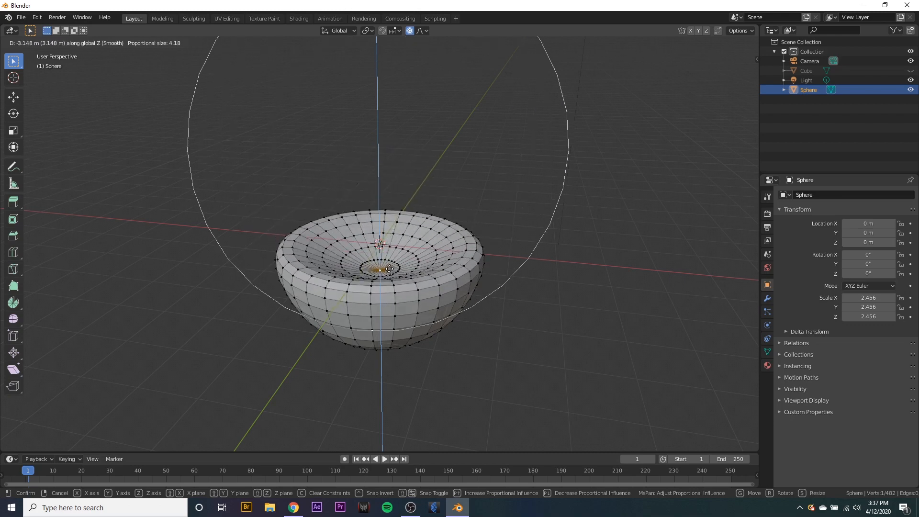
{"action": "right_click", "coordinate": [394, 248]}
Step: Show the sphere in front orthographic view with wireframe shading
{"action": "mouse_move", "coordinate": [540, 275]}
{"action": "middle_mouse_down"}
{"action": "mouse_move", "coordinate": [559, 282]}
{"action": "mouse_move", "coordinate": [558, 271]}
{"action": "middle_mouse_up"}
{"action": "key", "text": "KP_1"}
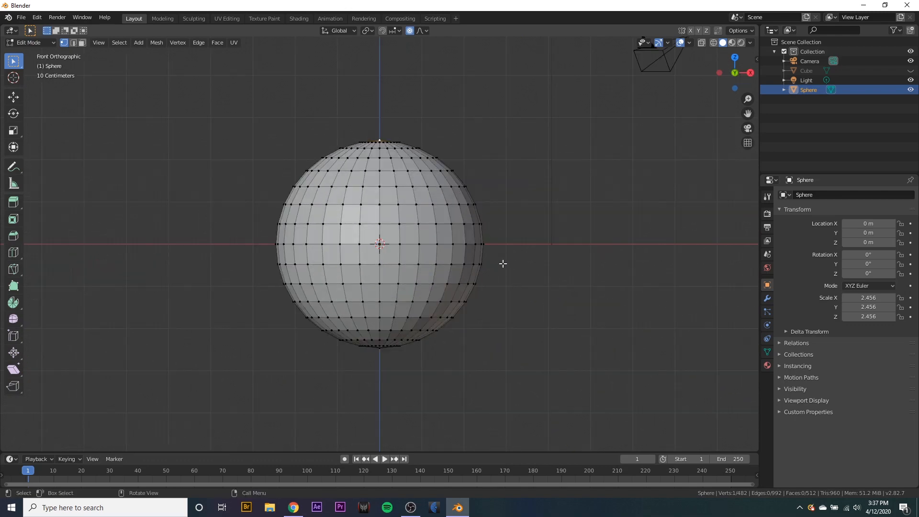
{"action": "key", "text": "z"}
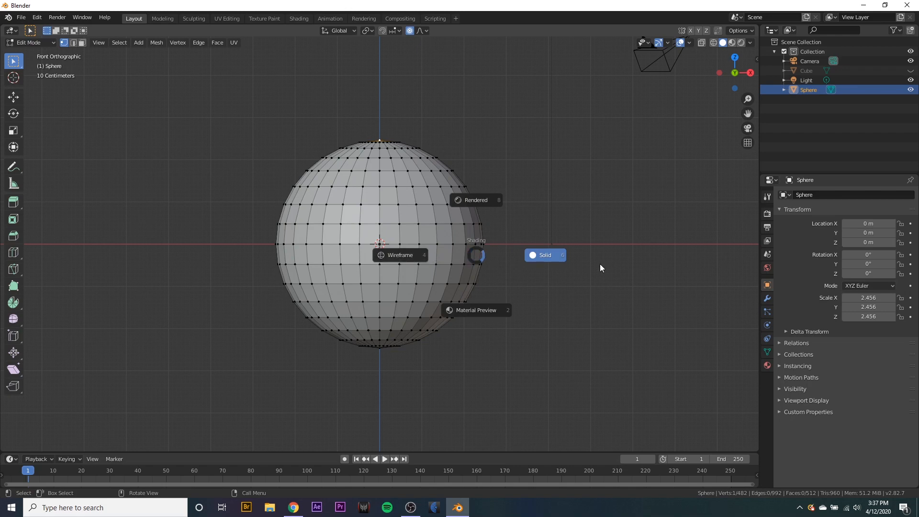
{"action": "left_click", "coordinate": [407, 254]}
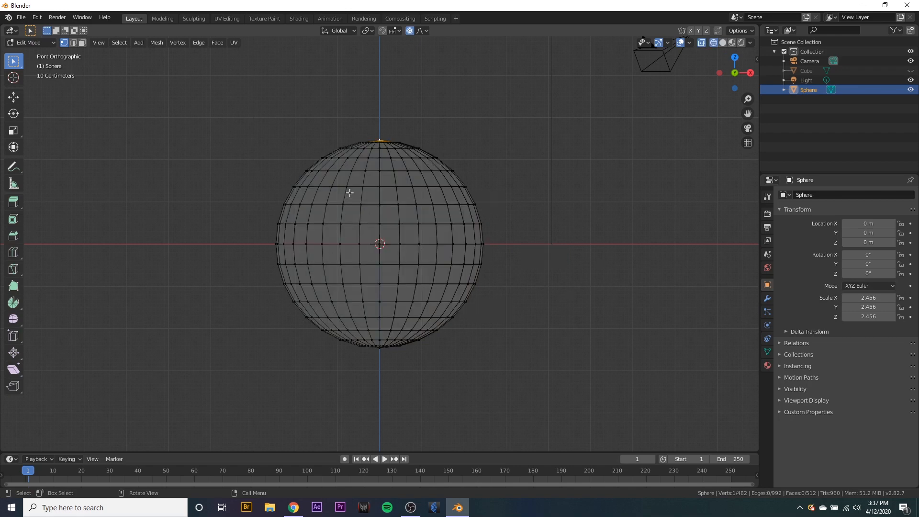
Step: Push the top vertex down about 4.6 m along Z with a proportional size of 5.05 to form a shallow bowl
{"action": "key", "text": "g"}
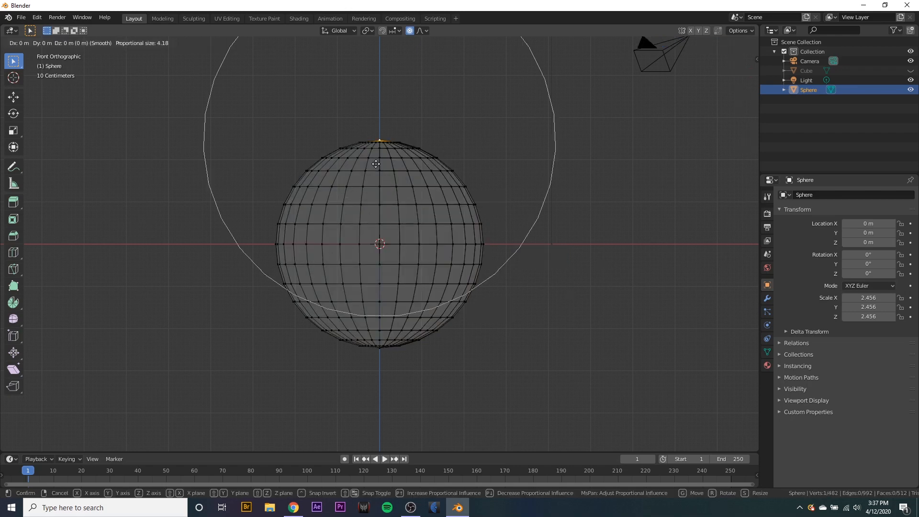
{"action": "key", "text": "z"}
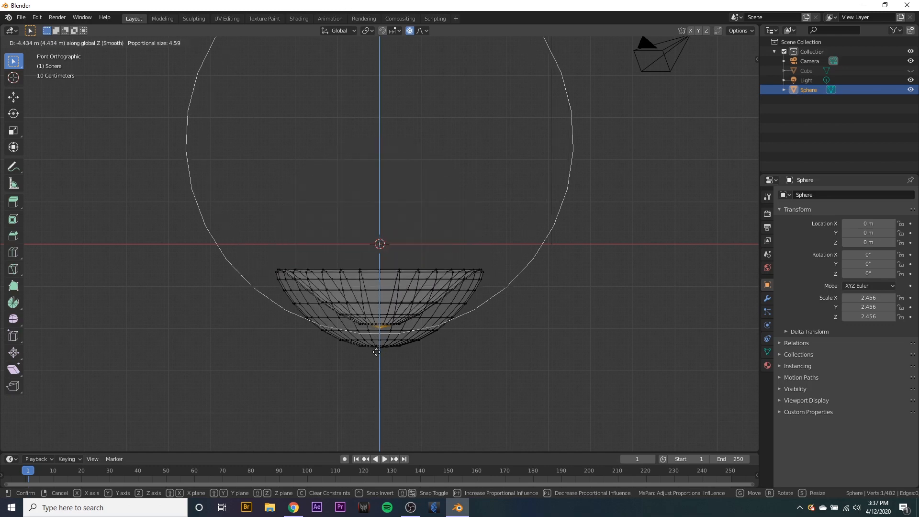
{"action": "scroll", "coordinate": [374, 335], "scroll_direction": "down", "scroll_amount": 2}
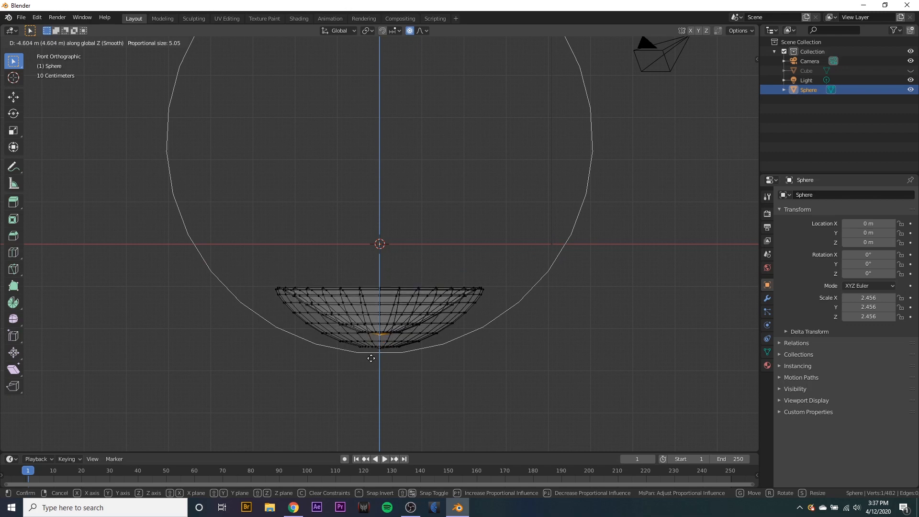
{"action": "left_click", "coordinate": [372, 356]}
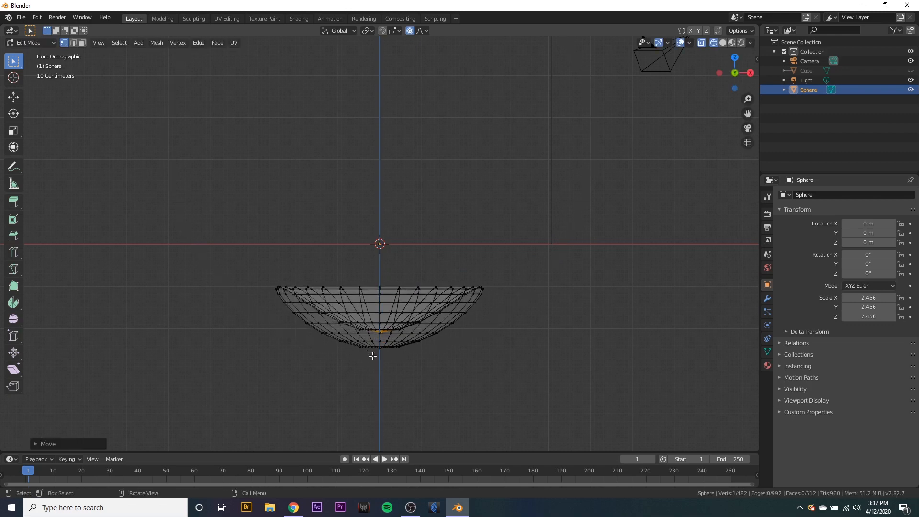
Step: Switch the viewport to solid shading and view the bowl's interior from above in perspective
{"action": "middle_click_drag", "start_coordinate": [539, 256], "coordinate": [522, 279]}
{"action": "scroll", "coordinate": [498, 283], "scroll_direction": "up", "scroll_amount": 2}
{"action": "key", "text": "z"}
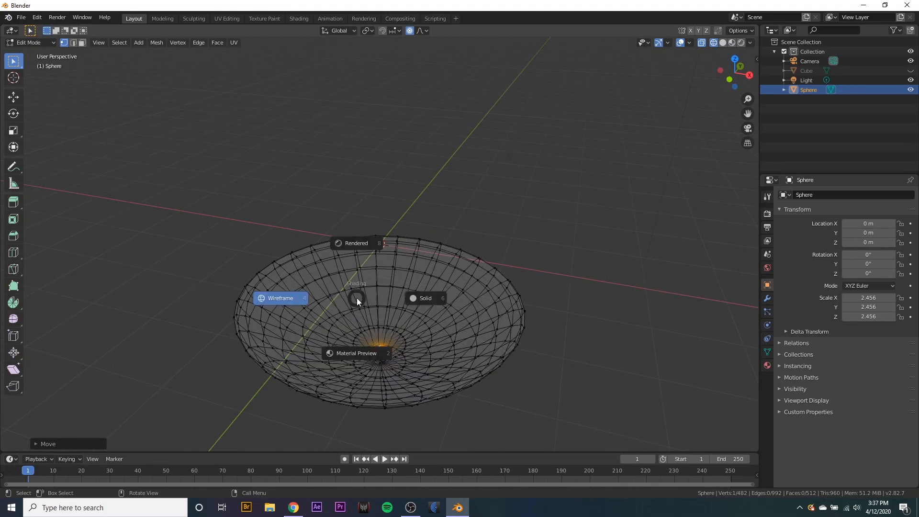
{"action": "left_click", "coordinate": [425, 298]}
{"action": "scroll", "coordinate": [475, 354], "scroll_direction": "up", "scroll_amount": 1}
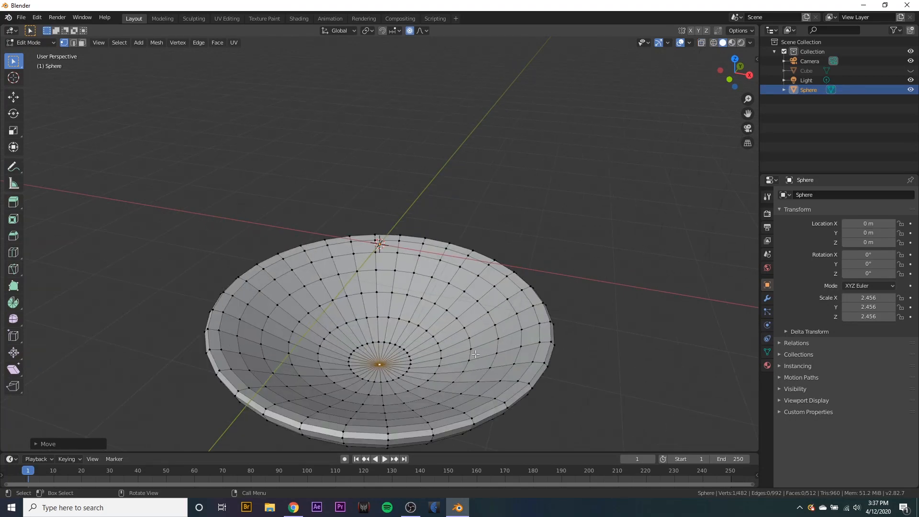
{"action": "middle_click_drag", "start_coordinate": [419, 353], "coordinate": [415, 275]}
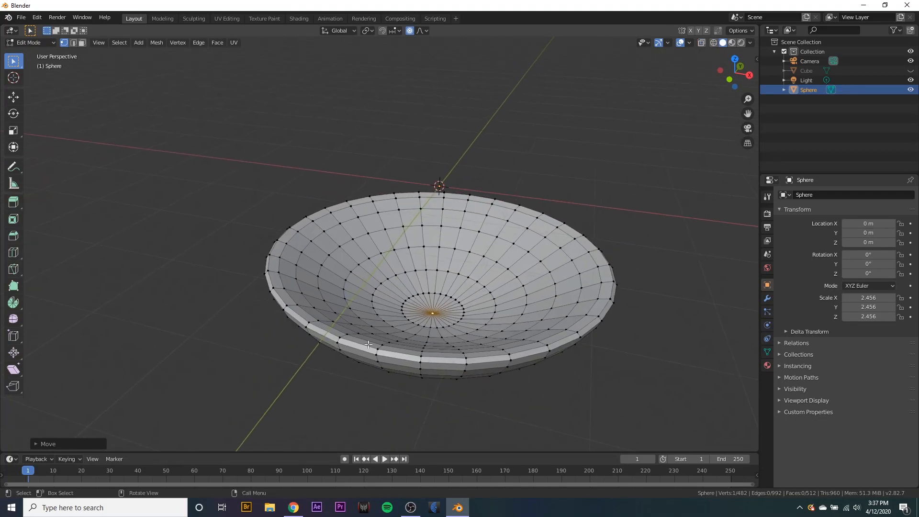
Step: Select the bowl's rim edge loop and lower it about 0.41 m along Z with a proportional size of 1.95
{"action": "scroll", "coordinate": [449, 162], "scroll_direction": "down", "scroll_amount": 1}
{"action": "middle_click_drag", "start_coordinate": [486, 264], "coordinate": [333, 279]}
{"action": "scroll", "coordinate": [315, 300], "scroll_direction": "up", "scroll_amount": 1}
{"action": "scroll", "coordinate": [314, 297], "scroll_direction": "up", "scroll_amount": 1}
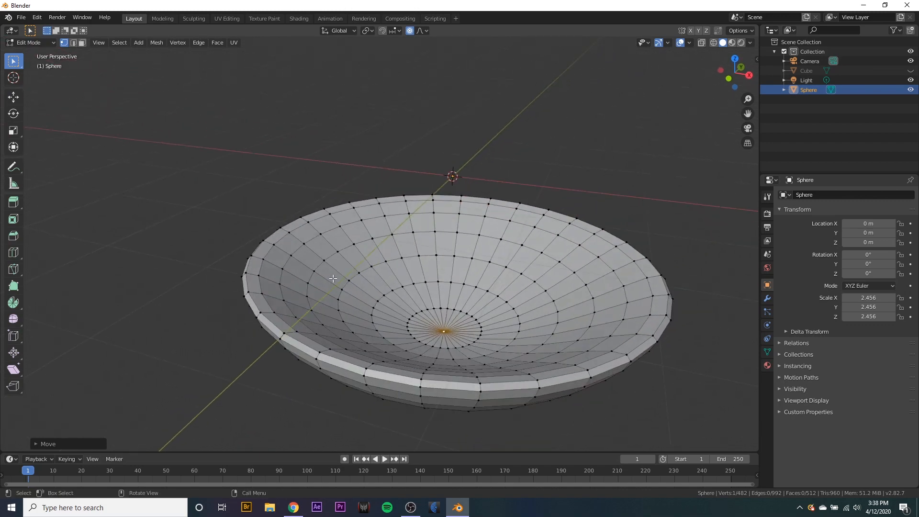
{"action": "left_click", "coordinate": [274, 325], "text": "alt"}
{"action": "middle_click_drag", "start_coordinate": [359, 349], "coordinate": [565, 334]}
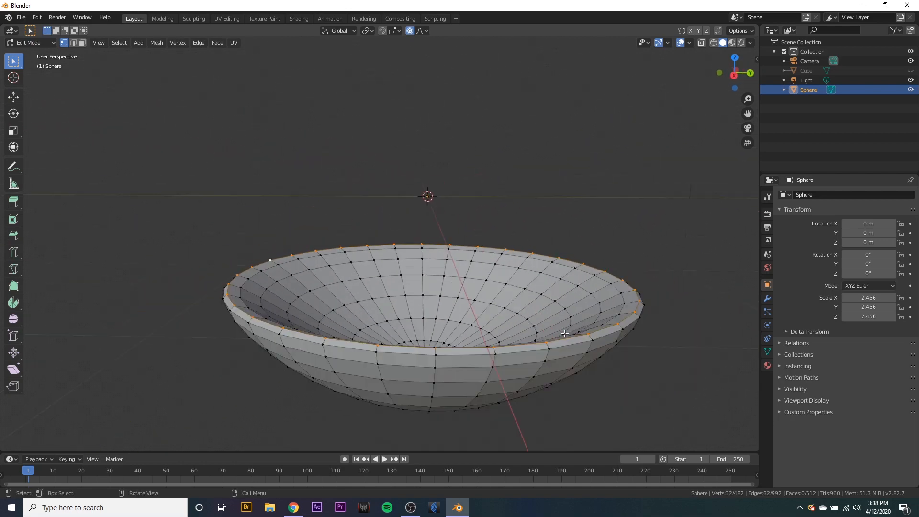
{"action": "scroll", "coordinate": [566, 334], "scroll_direction": "down", "scroll_amount": 1}
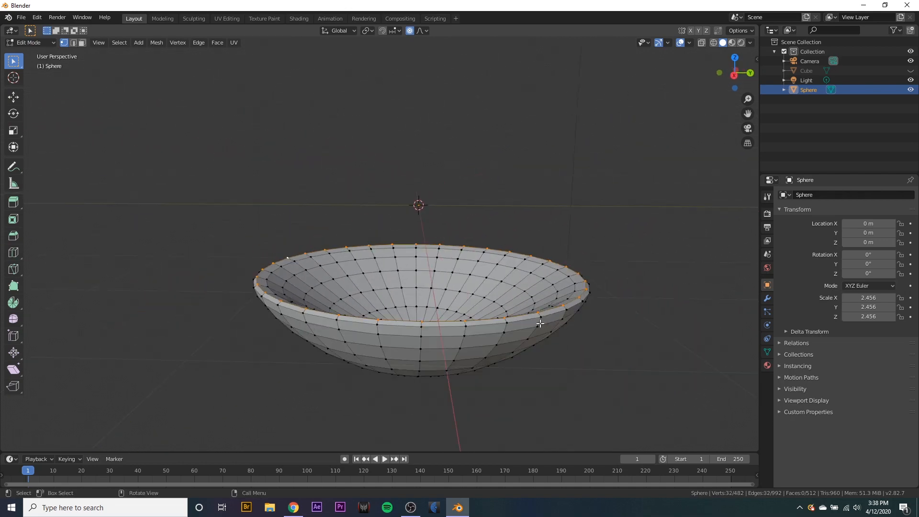
{"action": "key", "text": "g"}
{"action": "key", "text": "z"}
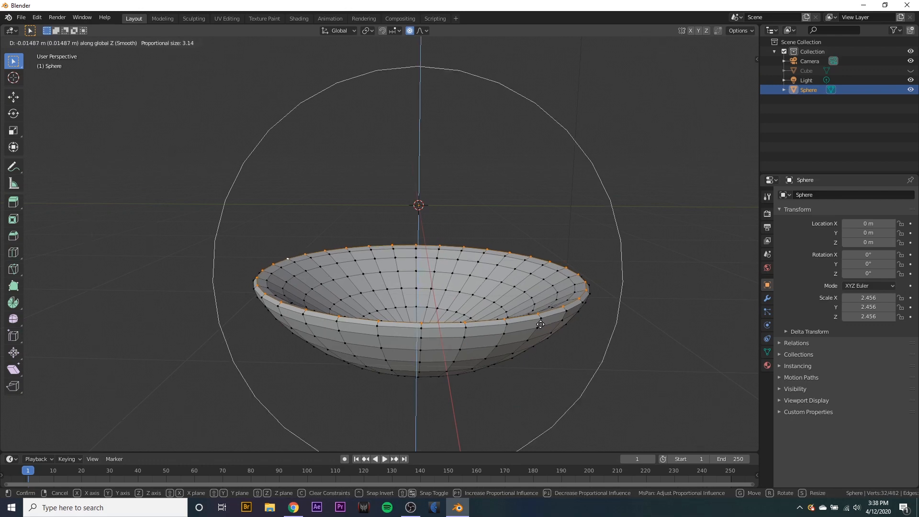
{"action": "scroll", "coordinate": [546, 338], "scroll_direction": "up", "scroll_amount": 5}
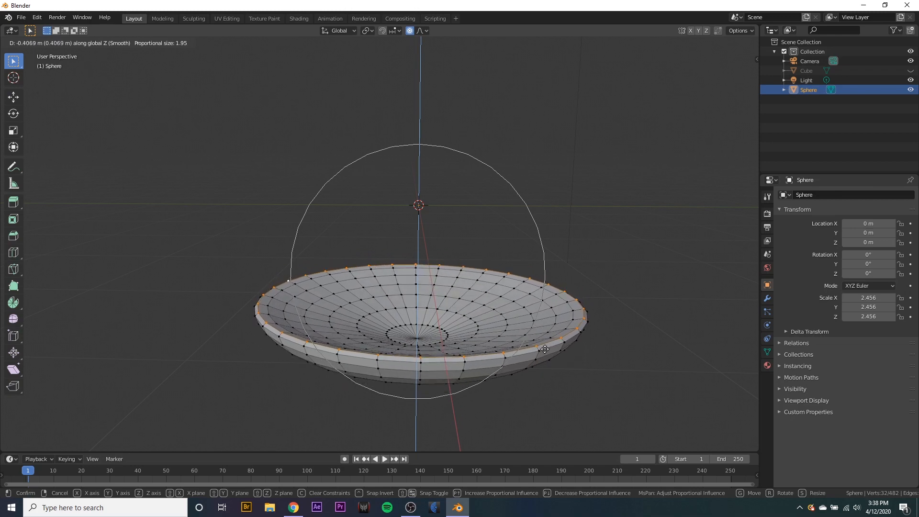
{"action": "left_click", "coordinate": [544, 349]}
Step: Return to Object Mode and move the bowl's geometry to its origin
{"action": "middle_click_drag", "start_coordinate": [546, 347], "coordinate": [507, 321]}
{"action": "key", "text": "Tab"}
{"action": "left_click", "coordinate": [127, 43]}
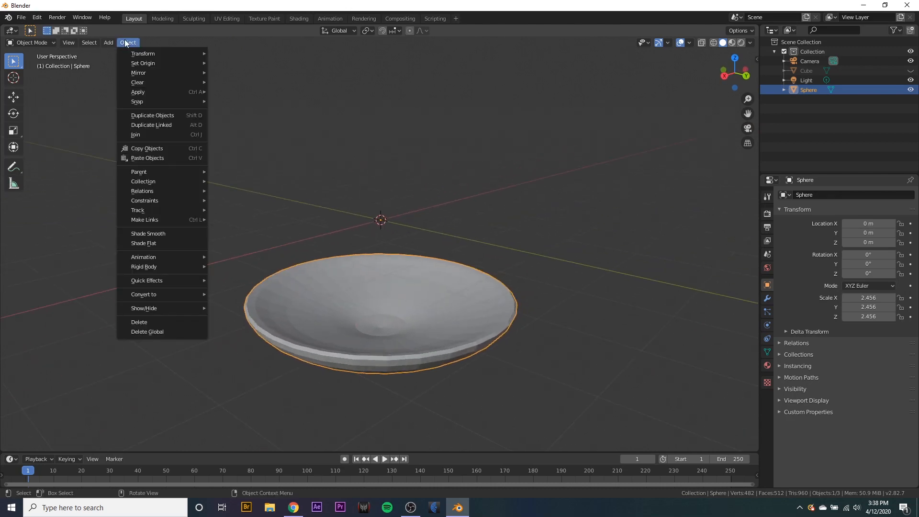
{"action": "mouse_move", "coordinate": [128, 63]}
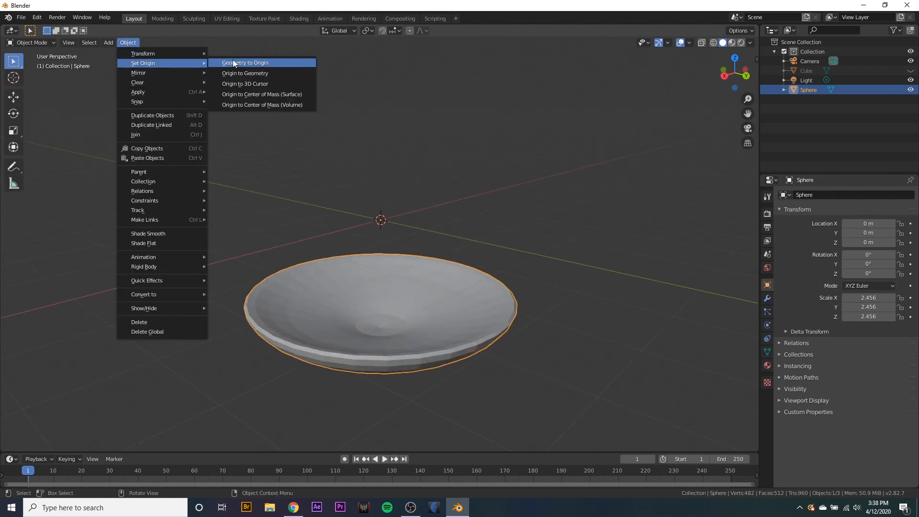
{"action": "left_click", "coordinate": [254, 63]}
{"action": "mouse_move", "coordinate": [496, 248]}
{"action": "middle_mouse_down"}
{"action": "mouse_move", "coordinate": [483, 239]}
{"action": "mouse_move", "coordinate": [428, 299]}
{"action": "mouse_move", "coordinate": [480, 349]}
{"action": "mouse_move", "coordinate": [495, 267]}
{"action": "middle_mouse_up"}
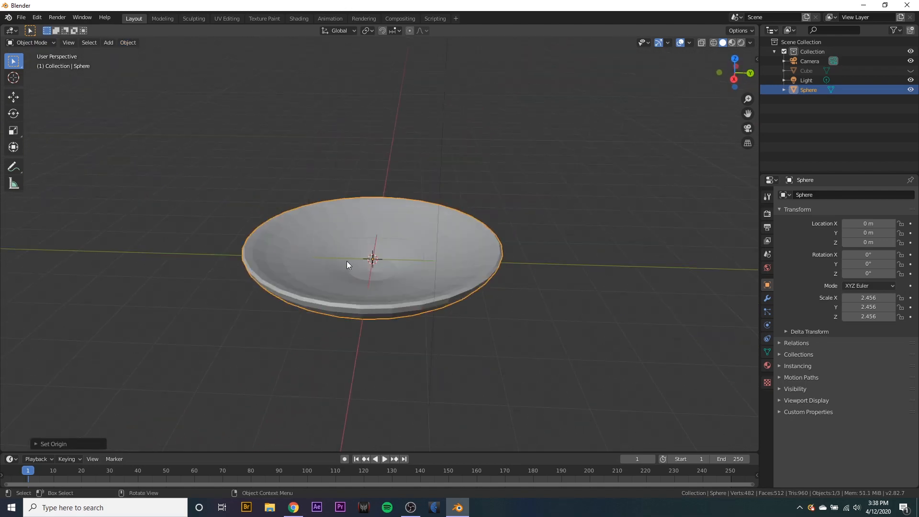
Step: Add a mesh plane at the origin and scale it up to about 34.37 as a ground surface
{"action": "key", "text": "shift+a"}
{"action": "mouse_move", "coordinate": [347, 261]}
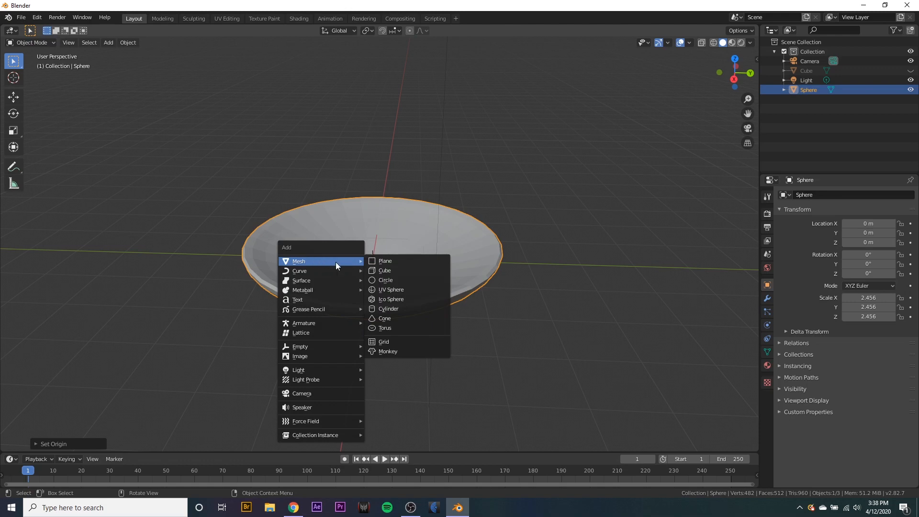
{"action": "left_click", "coordinate": [407, 261]}
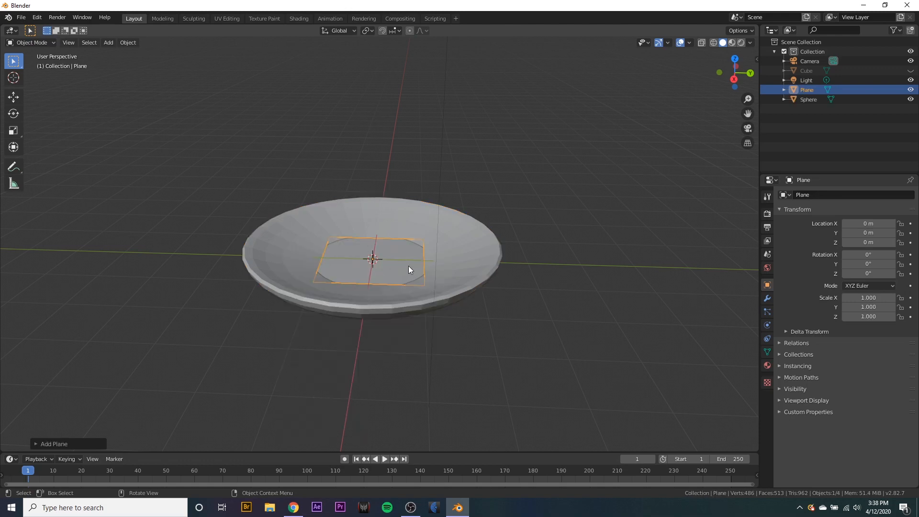
{"action": "key", "text": "s"}
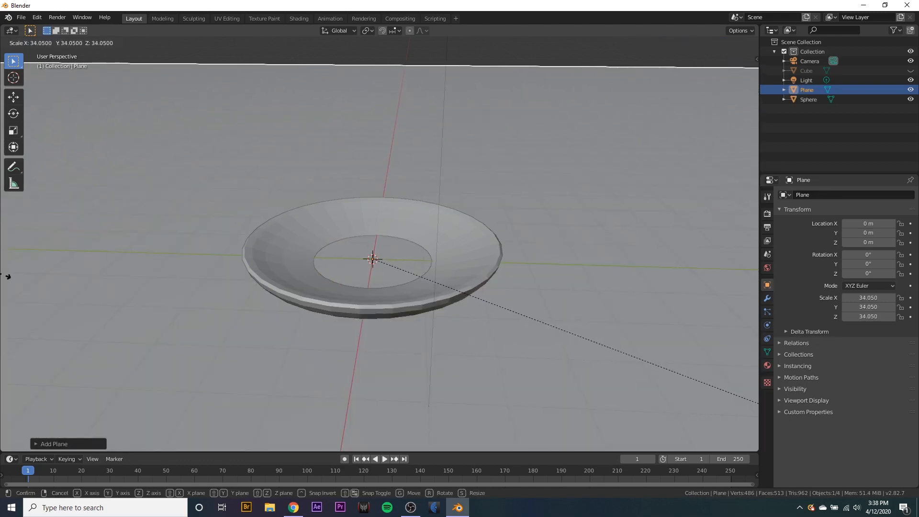
{"action": "left_click", "coordinate": [14, 279]}
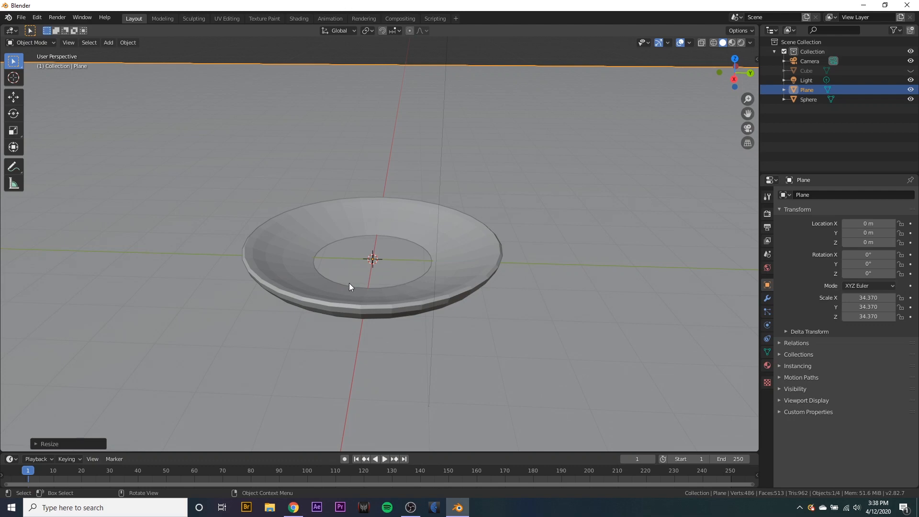
Step: Move the ground plane down about 0.72 m along Z beneath the bowl
{"action": "middle_click_drag", "start_coordinate": [426, 354], "coordinate": [455, 266]}
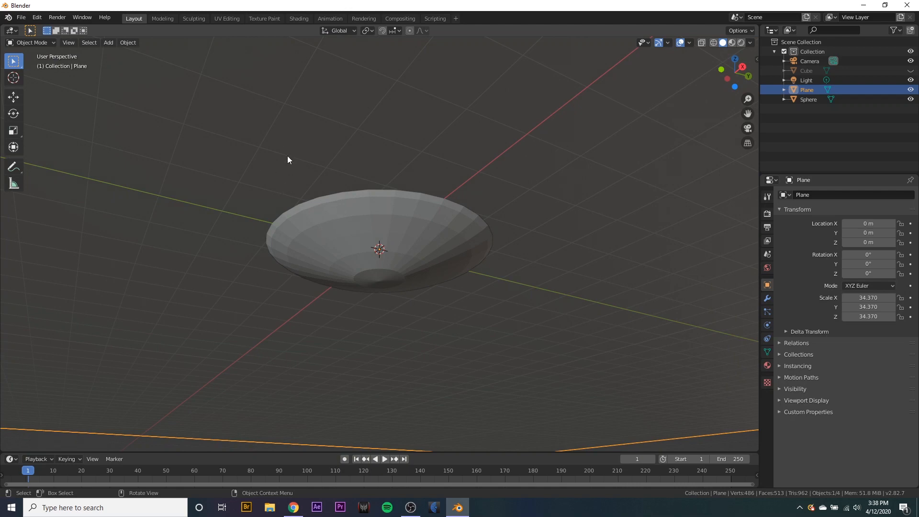
{"action": "key", "text": "g"}
{"action": "key", "text": "z"}
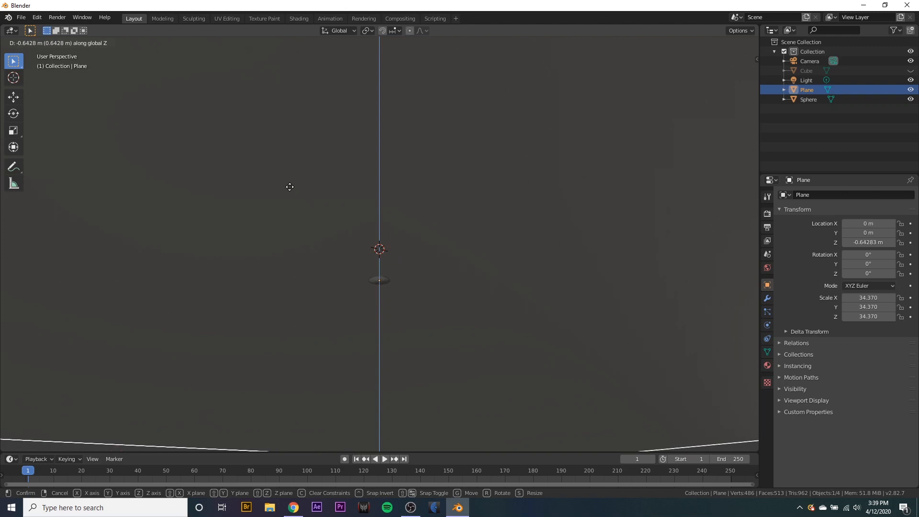
{"action": "left_click", "coordinate": [288, 189]}
{"action": "scroll", "coordinate": [485, 242], "scroll_direction": "up", "scroll_amount": 10}
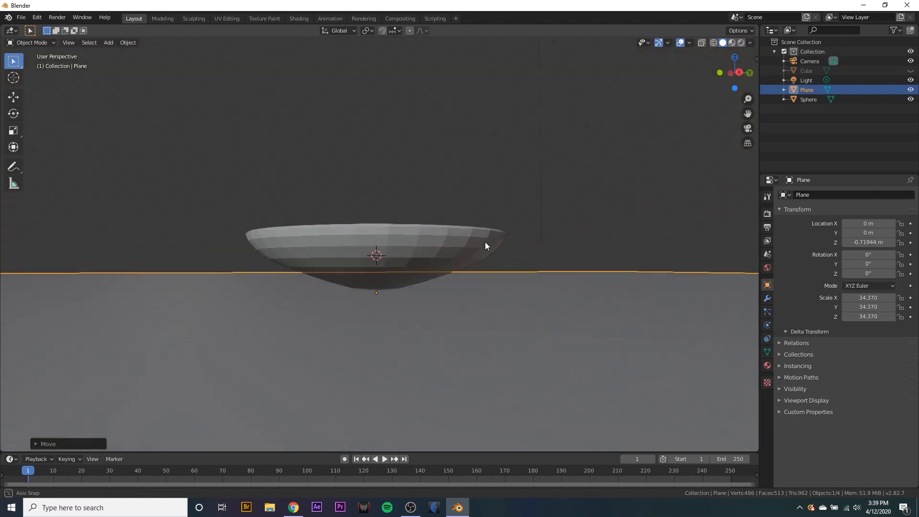
{"action": "middle_click_drag", "start_coordinate": [484, 242], "coordinate": [497, 275]}
{"action": "scroll", "coordinate": [409, 240], "scroll_direction": "up", "scroll_amount": 8}
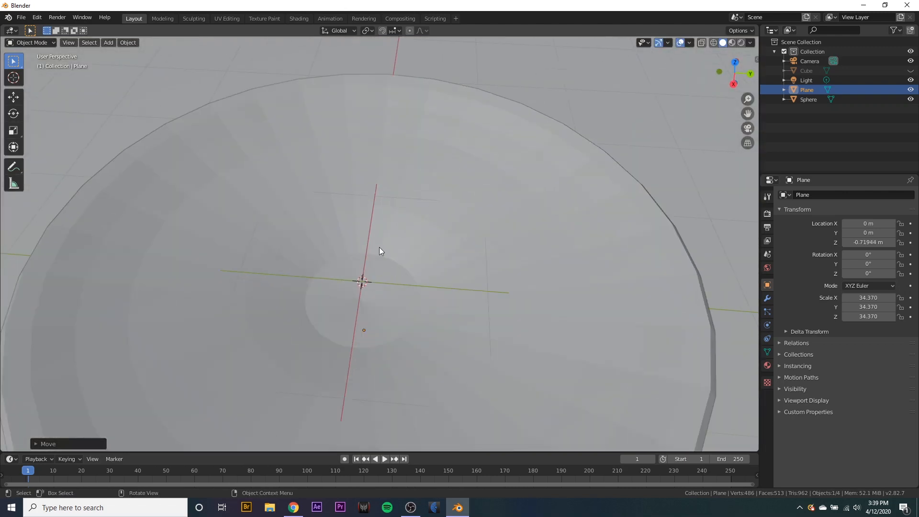
Step: Select the bowl and add a Subdivision Surface modifier to it
{"action": "mouse_move", "coordinate": [380, 247]}
{"action": "middle_mouse_down"}
{"action": "mouse_move", "coordinate": [304, 249]}
{"action": "mouse_move", "coordinate": [342, 201]}
{"action": "mouse_move", "coordinate": [335, 246]}
{"action": "mouse_move", "coordinate": [287, 243]}
{"action": "mouse_move", "coordinate": [365, 248]}
{"action": "middle_mouse_up"}
{"action": "left_click", "coordinate": [236, 176]}
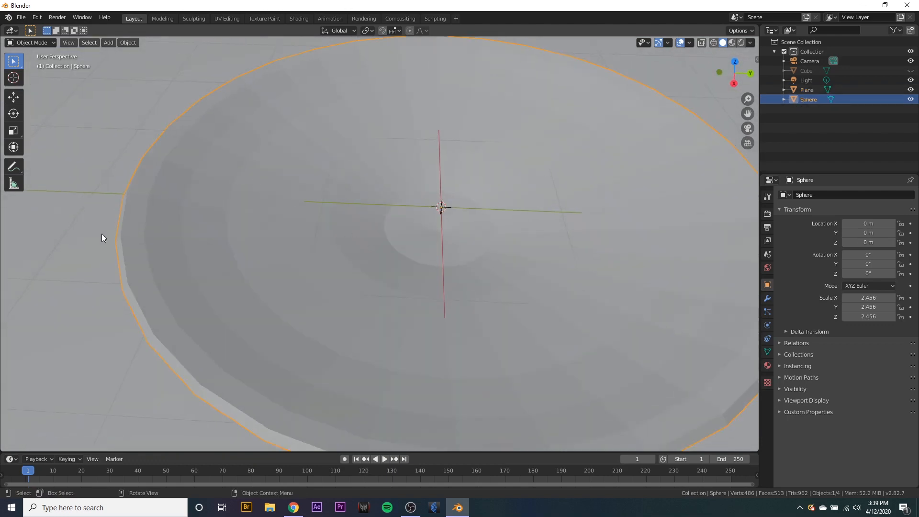
{"action": "scroll", "coordinate": [380, 271], "scroll_direction": "down", "scroll_amount": 5}
{"action": "scroll", "coordinate": [416, 269], "scroll_direction": "up", "scroll_amount": 2}
{"action": "middle_click_drag", "start_coordinate": [416, 269], "coordinate": [355, 242]}
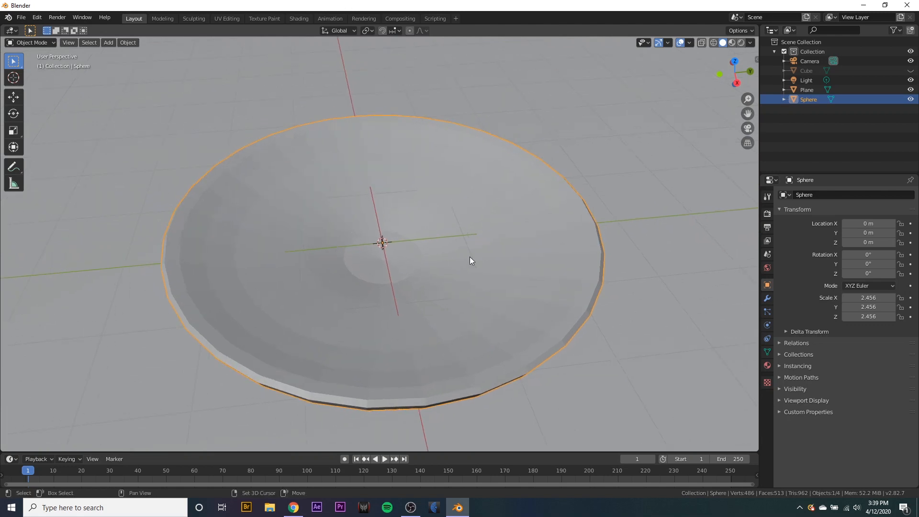
{"action": "left_click", "coordinate": [767, 300]}
{"action": "left_click", "coordinate": [812, 195]}
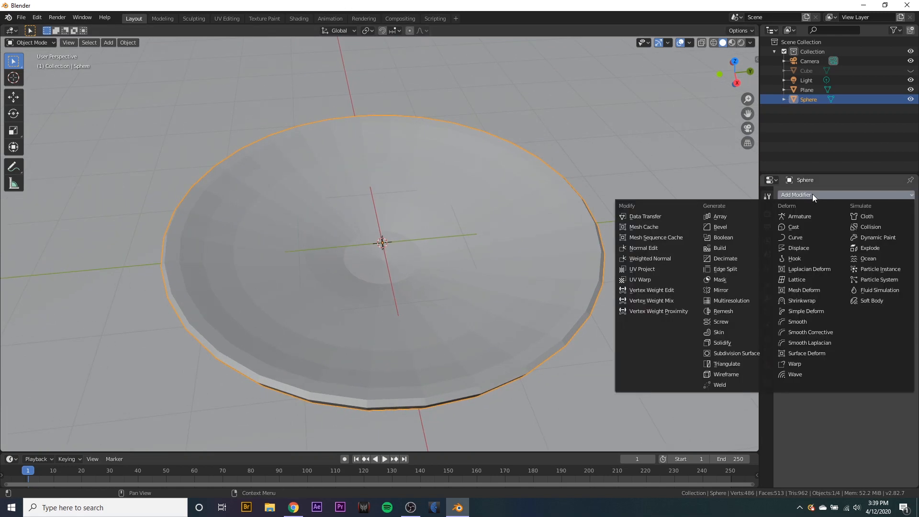
{"action": "left_click", "coordinate": [731, 353]}
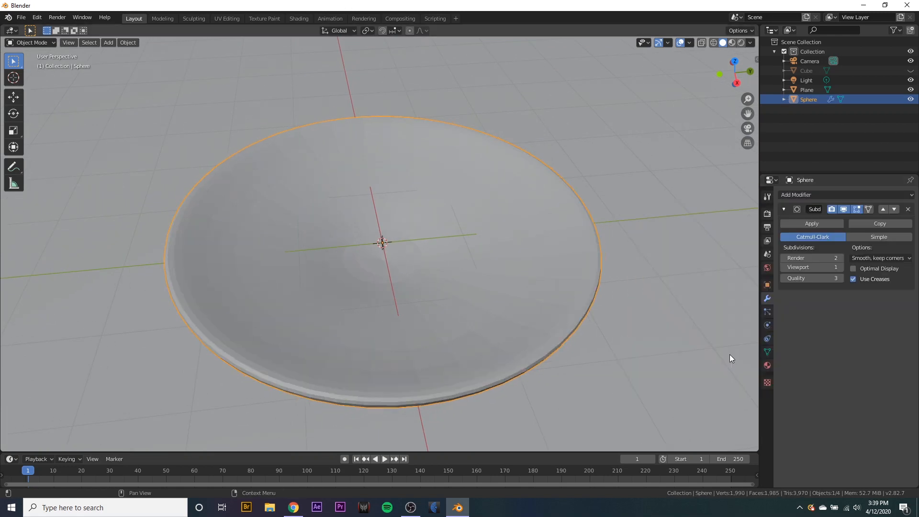
Step: Try a higher viewport subdivision level on the bowl and return it to level 1
{"action": "left_click", "coordinate": [840, 267]}
{"action": "scroll", "coordinate": [401, 274], "scroll_direction": "up", "scroll_amount": 1}
{"action": "scroll", "coordinate": [401, 275], "scroll_direction": "up", "scroll_amount": 3}
{"action": "middle_click_drag", "start_coordinate": [390, 299], "coordinate": [746, 274]}
{"action": "left_click", "coordinate": [785, 267]}
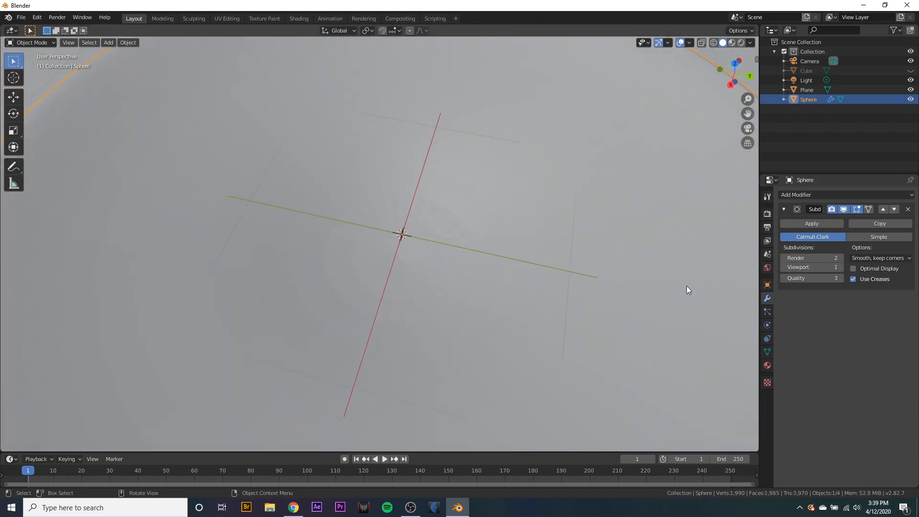
Step: Set the viewport subdivisions of the bowl's Subdivision Surface modifier to 2
{"action": "middle_click_drag", "start_coordinate": [687, 286], "coordinate": [530, 280]}
{"action": "middle_click_drag", "start_coordinate": [444, 262], "coordinate": [396, 296]}
{"action": "scroll", "coordinate": [398, 288], "scroll_direction": "up", "scroll_amount": 5}
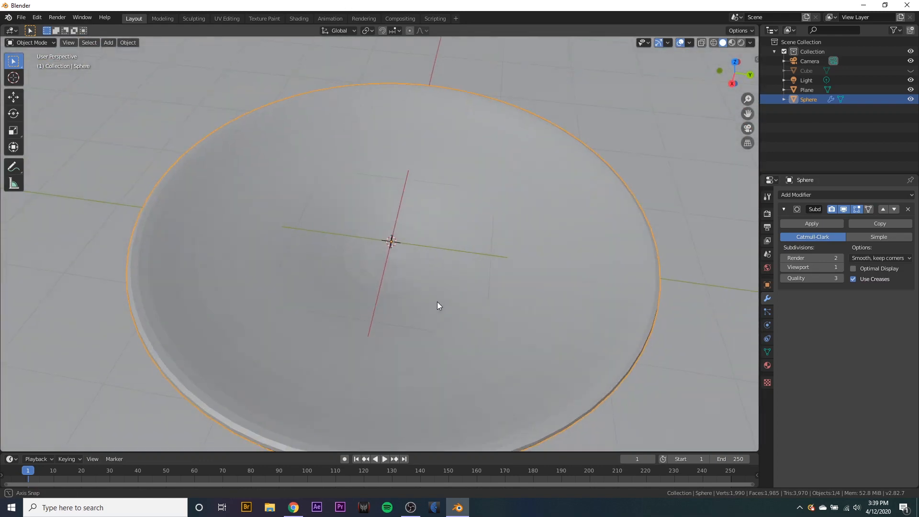
{"action": "middle_click_drag", "start_coordinate": [437, 301], "coordinate": [470, 289]}
{"action": "scroll", "coordinate": [421, 257], "scroll_direction": "down", "scroll_amount": 2}
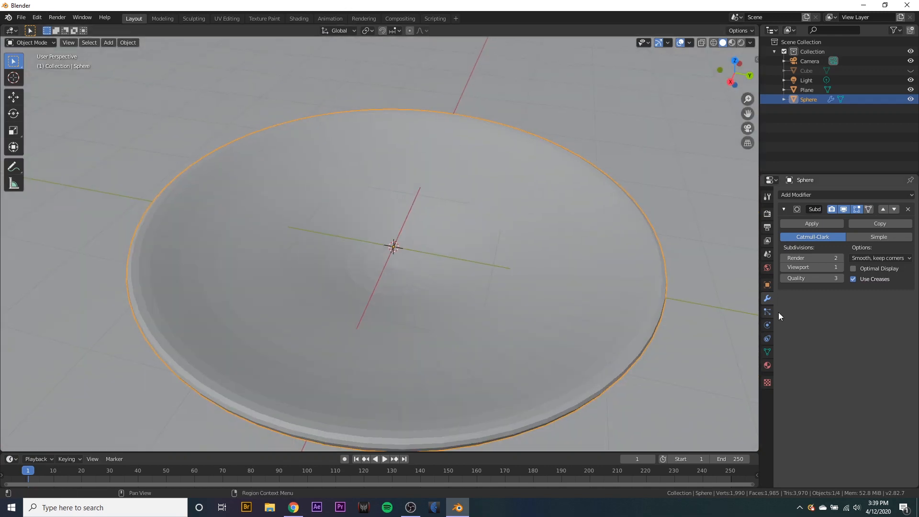
{"action": "left_click", "coordinate": [839, 267]}
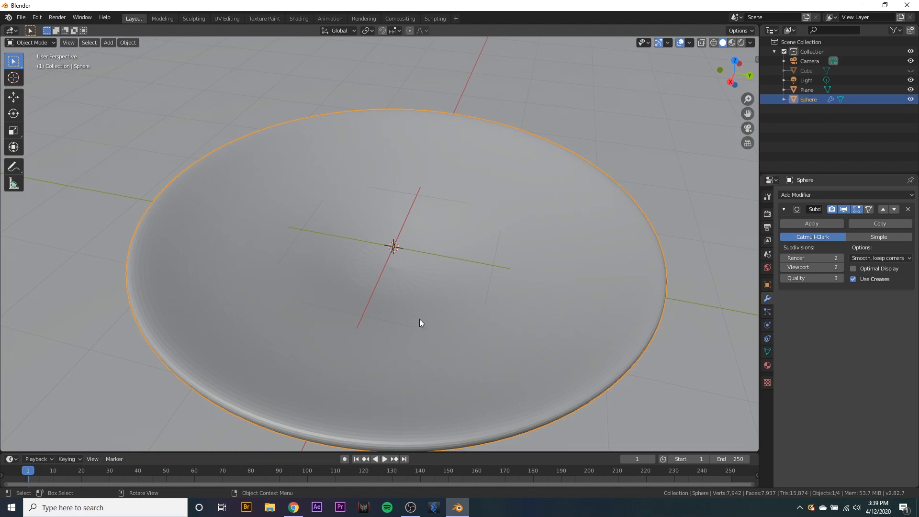
Step: Apply smooth shading to the bowl
{"action": "middle_click_drag", "start_coordinate": [421, 321], "coordinate": [429, 337]}
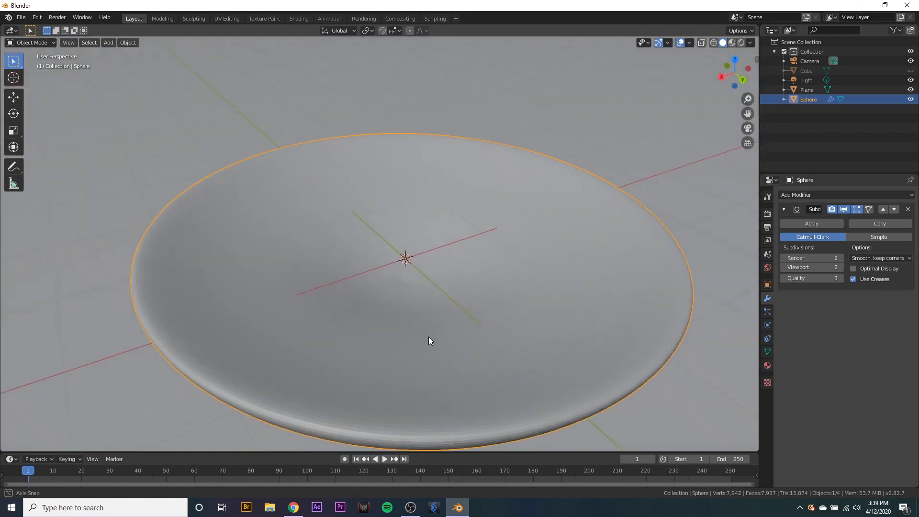
{"action": "right_click", "coordinate": [228, 220]}
{"action": "left_click", "coordinate": [226, 219]}
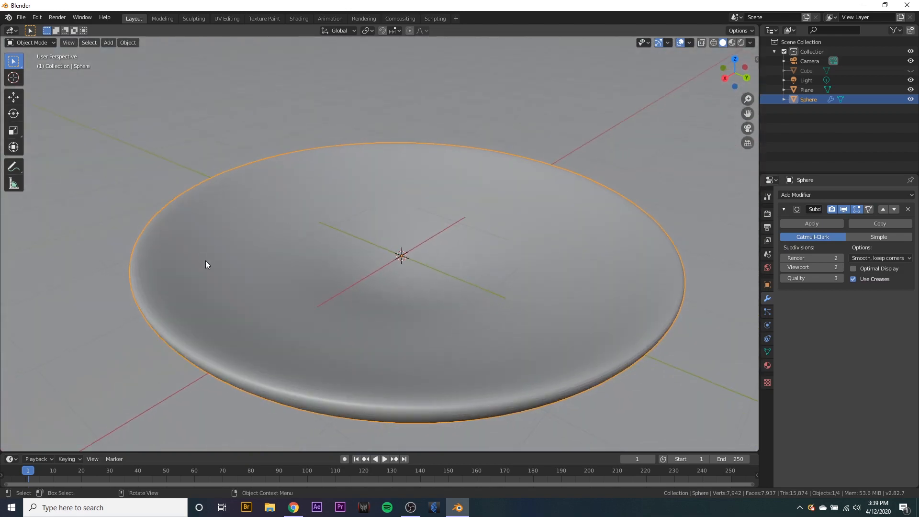
Step: Examine the bowl's rim, interior and outer side from several angles and distances
{"action": "middle_click_drag", "start_coordinate": [206, 263], "coordinate": [246, 279]}
{"action": "scroll", "coordinate": [269, 285], "scroll_direction": "down", "scroll_amount": 4}
{"action": "scroll", "coordinate": [363, 327], "scroll_direction": "up", "scroll_amount": 6}
{"action": "middle_click_drag", "start_coordinate": [362, 324], "coordinate": [432, 311]}
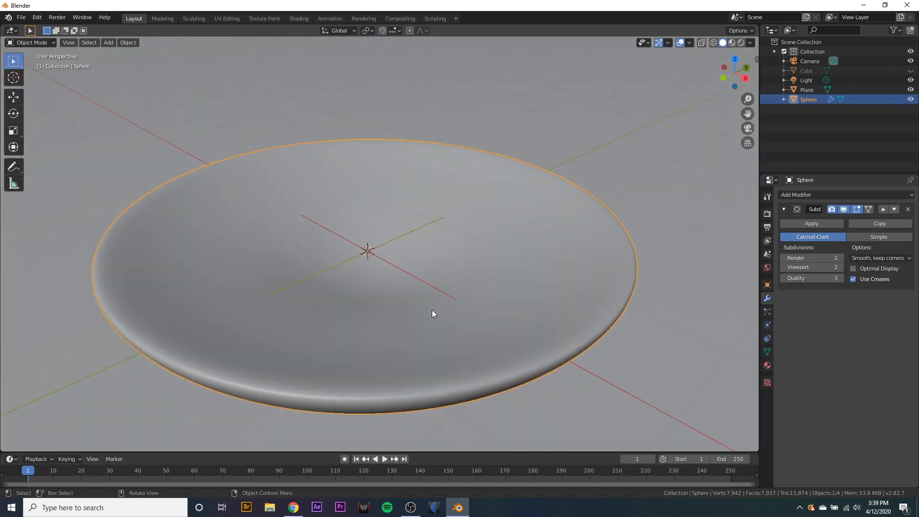
{"action": "scroll", "coordinate": [364, 307], "scroll_direction": "down", "scroll_amount": 3}
{"action": "scroll", "coordinate": [391, 347], "scroll_direction": "up", "scroll_amount": 2}
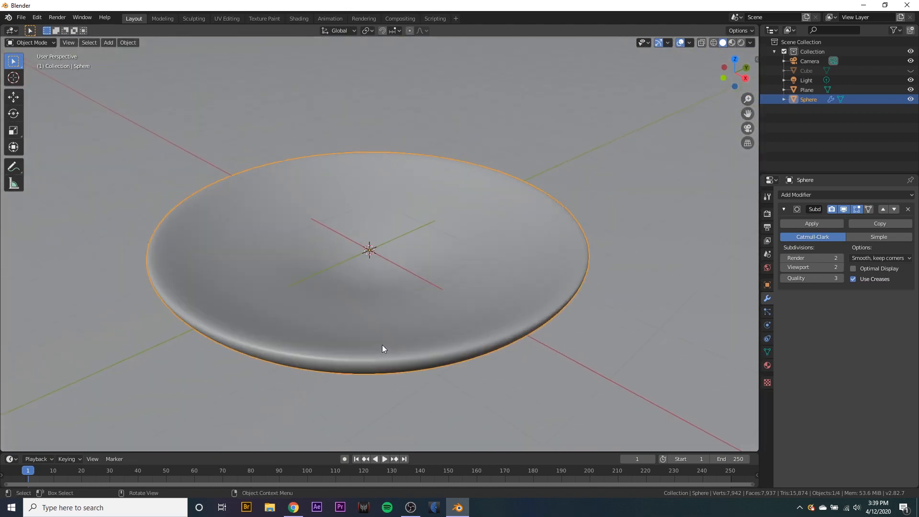
{"action": "middle_click_drag", "start_coordinate": [382, 345], "coordinate": [439, 367]}
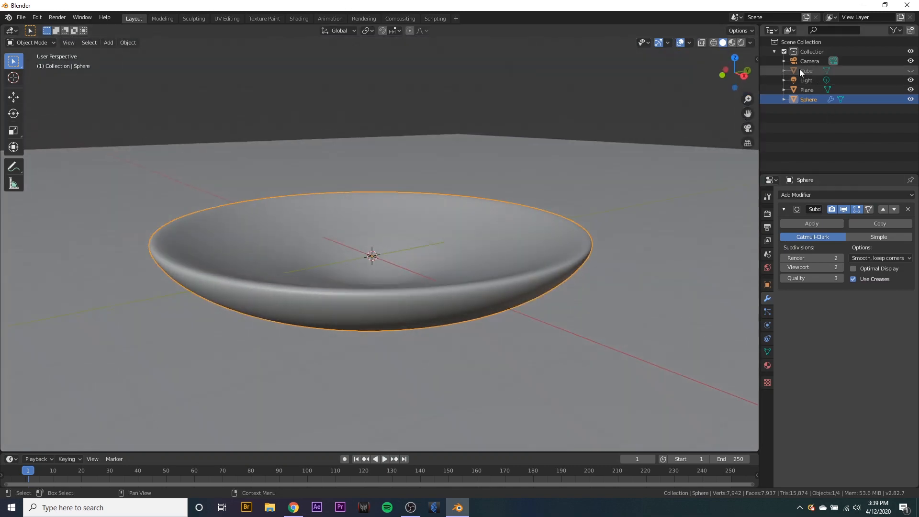
Step: Unhide the cube at the bowl's centre and select it
{"action": "left_click", "coordinate": [910, 71]}
{"action": "middle_click_drag", "start_coordinate": [284, 373], "coordinate": [395, 254]}
{"action": "left_click", "coordinate": [399, 204]}
{"action": "middle_click_drag", "start_coordinate": [399, 205], "coordinate": [424, 293]}
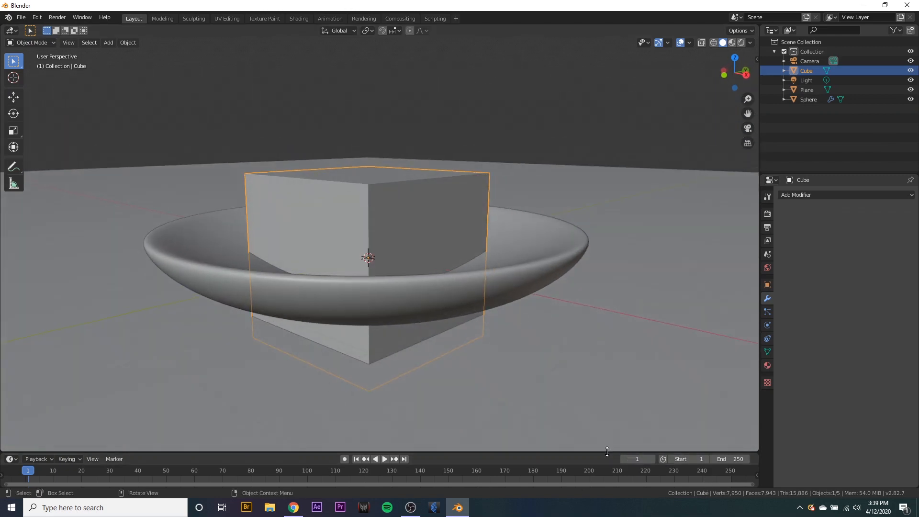
Step: Set the scene's frame range to start at 0 and end at 100, and check the playback
{"action": "left_click_drag", "start_coordinate": [608, 451], "coordinate": [613, 441]}
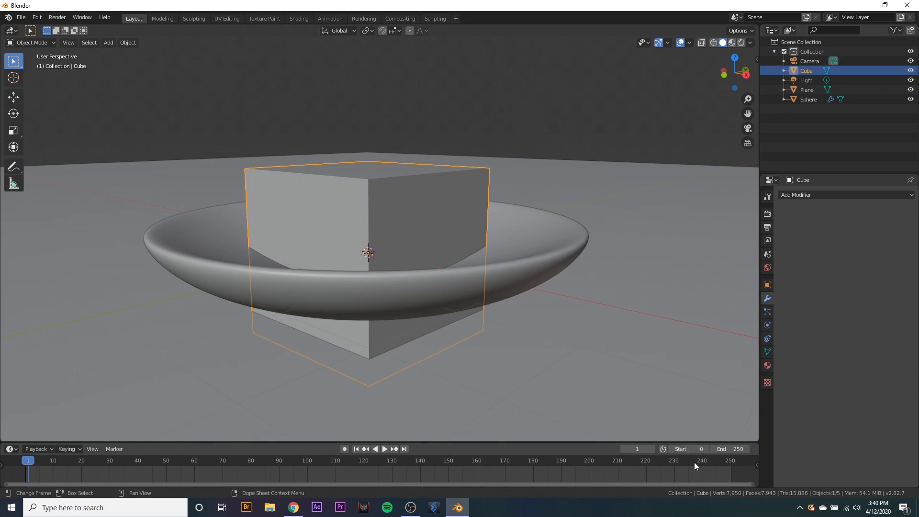
{"action": "left_click_drag", "start_coordinate": [733, 449], "coordinate": [725, 449]}
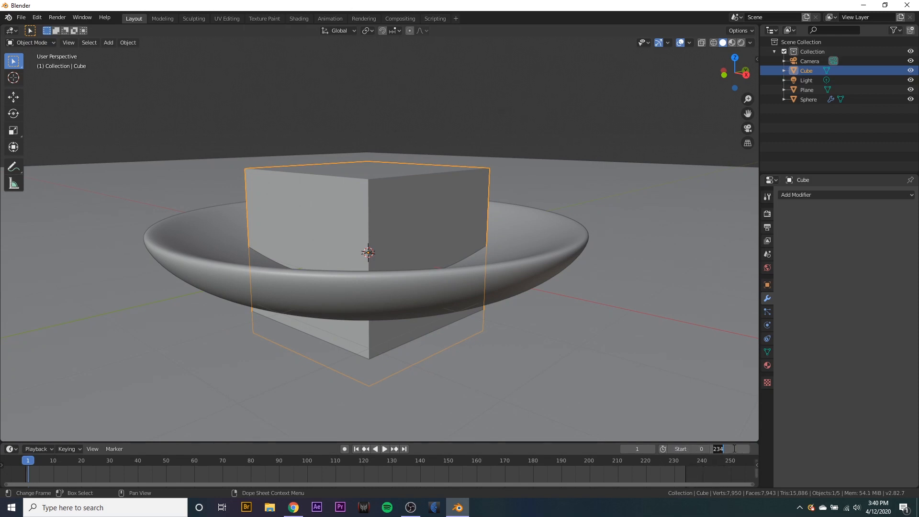
{"action": "key", "text": "Return"}
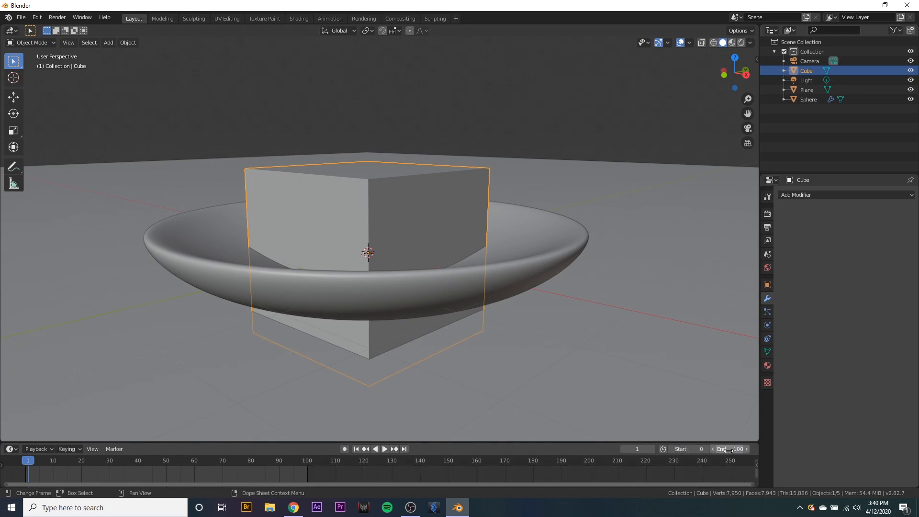
{"action": "key", "text": "space"}
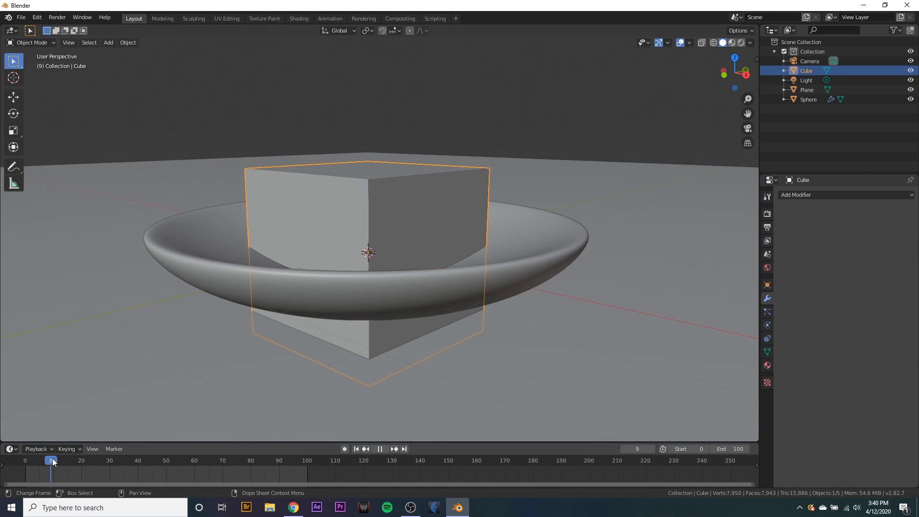
{"action": "key", "text": "space"}
Step: Scale the cube down well below the bowl's size and raise it along the Z axis above the bowl
{"action": "middle_click_drag", "start_coordinate": [454, 233], "coordinate": [371, 217]}
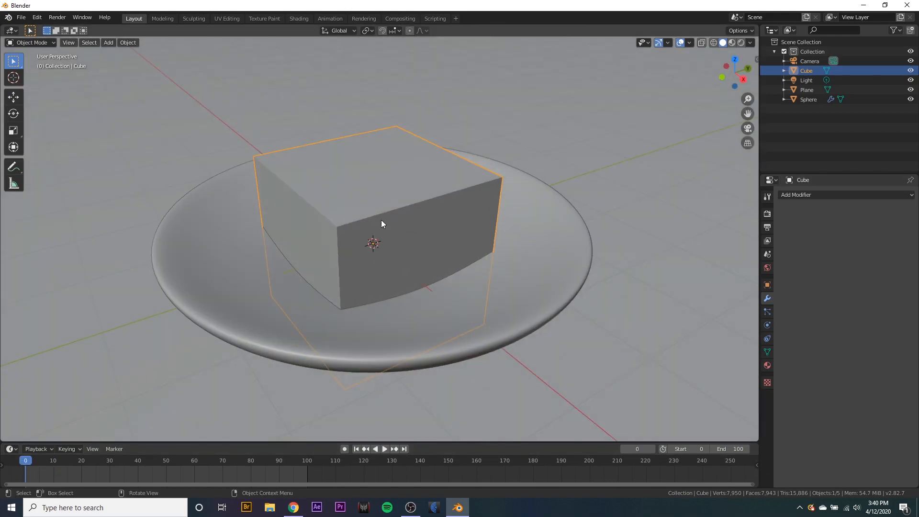
{"action": "key", "text": "s"}
{"action": "left_click", "coordinate": [378, 237]}
{"action": "middle_click_drag", "start_coordinate": [379, 237], "coordinate": [458, 243]}
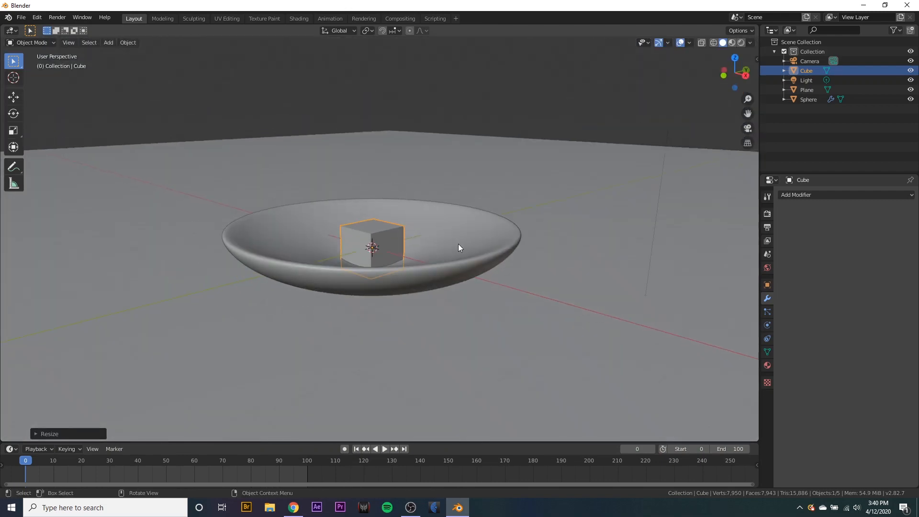
{"action": "key", "text": "g"}
{"action": "key", "text": "z"}
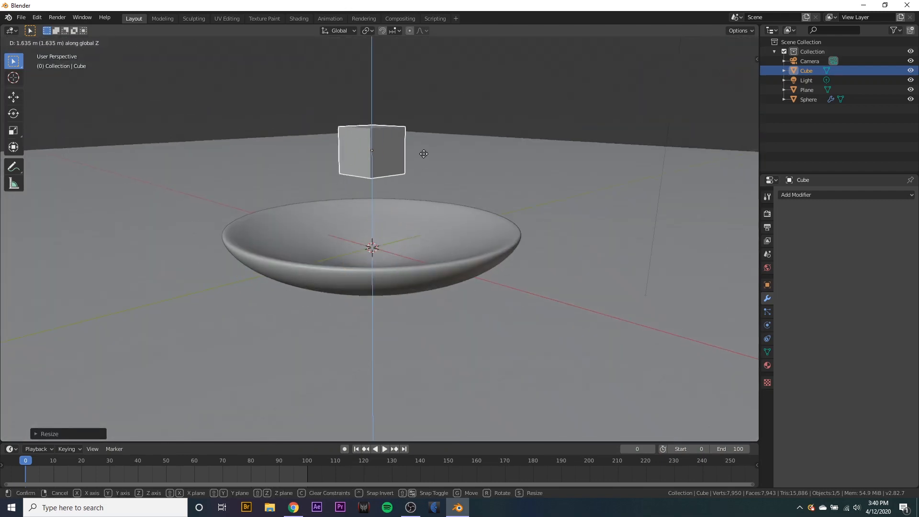
{"action": "left_click", "coordinate": [413, 113]}
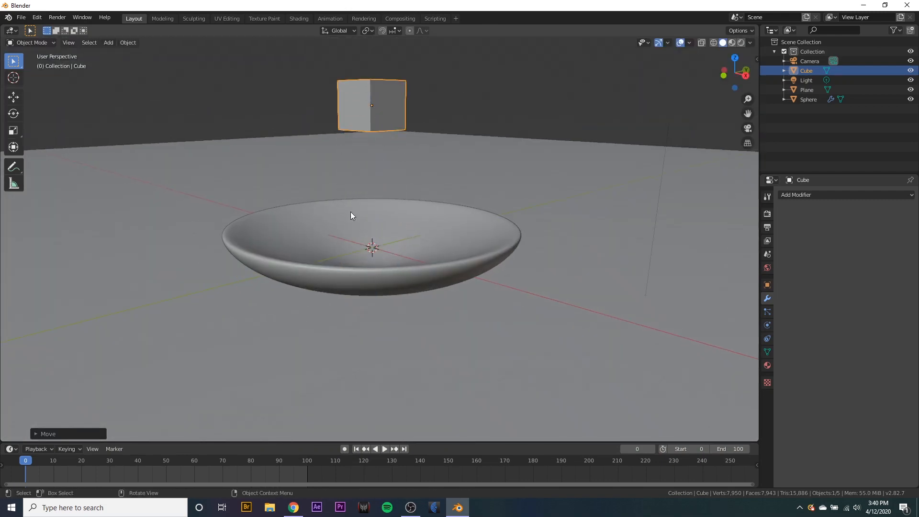
Step: Enable Collision physics on the bowl
{"action": "middle_click_drag", "start_coordinate": [351, 212], "coordinate": [117, 91]}
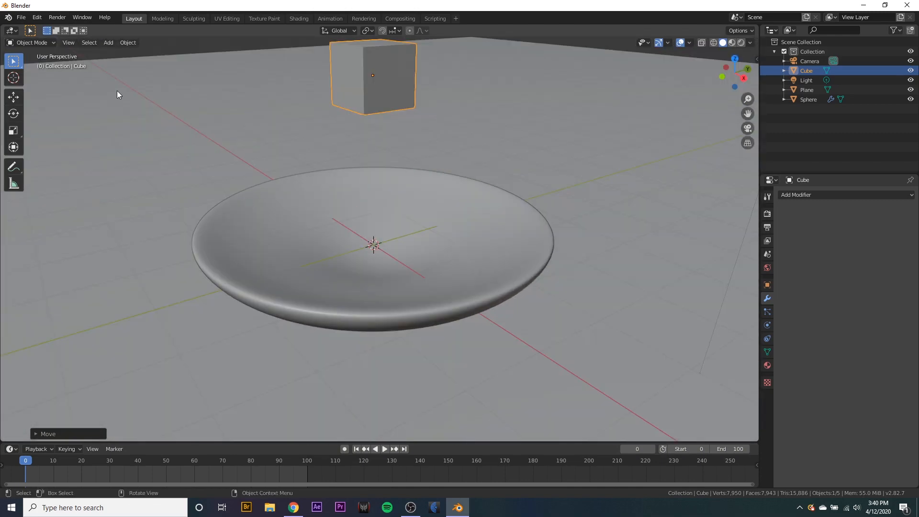
{"action": "left_click", "coordinate": [263, 240]}
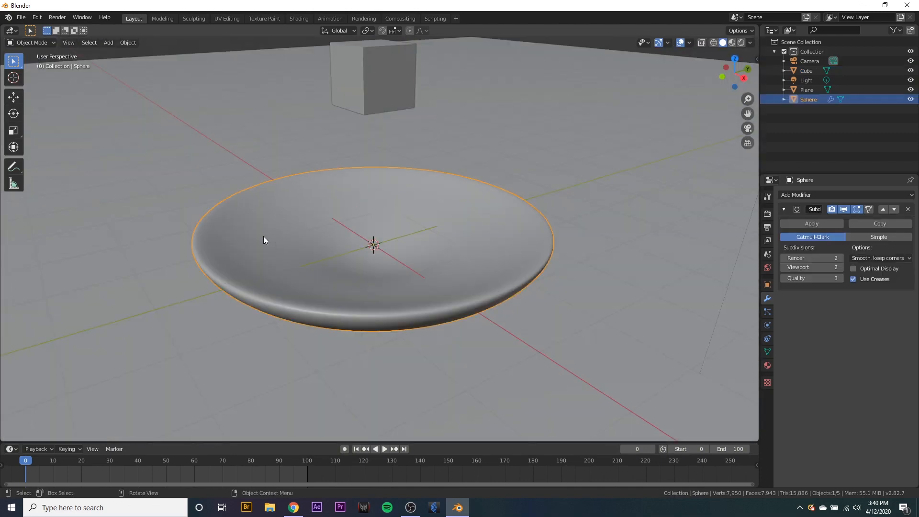
{"action": "left_click", "coordinate": [767, 325]}
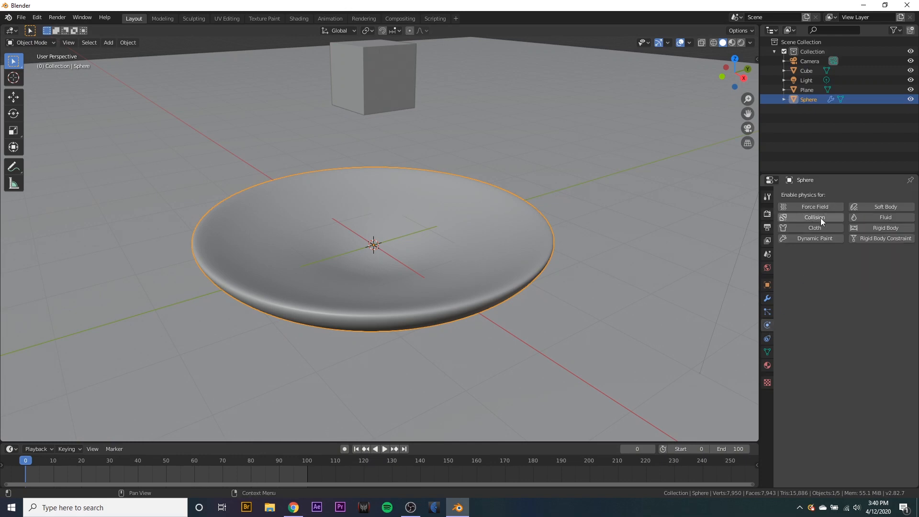
{"action": "left_click", "coordinate": [807, 216]}
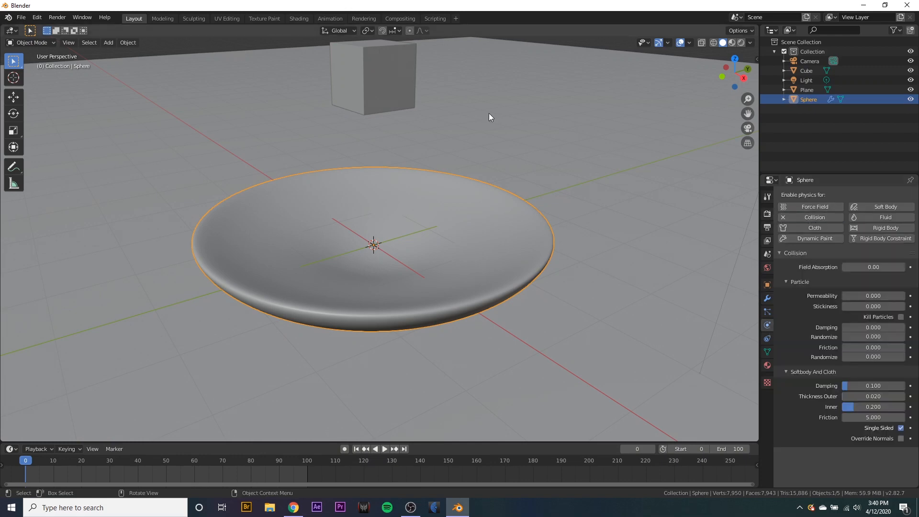
Step: Add Soft Body physics to the cube, play the simulation and return to frame 0
{"action": "mouse_move", "coordinate": [489, 113]}
{"action": "middle_mouse_down"}
{"action": "mouse_move", "coordinate": [471, 169]}
{"action": "mouse_move", "coordinate": [482, 110]}
{"action": "middle_mouse_up"}
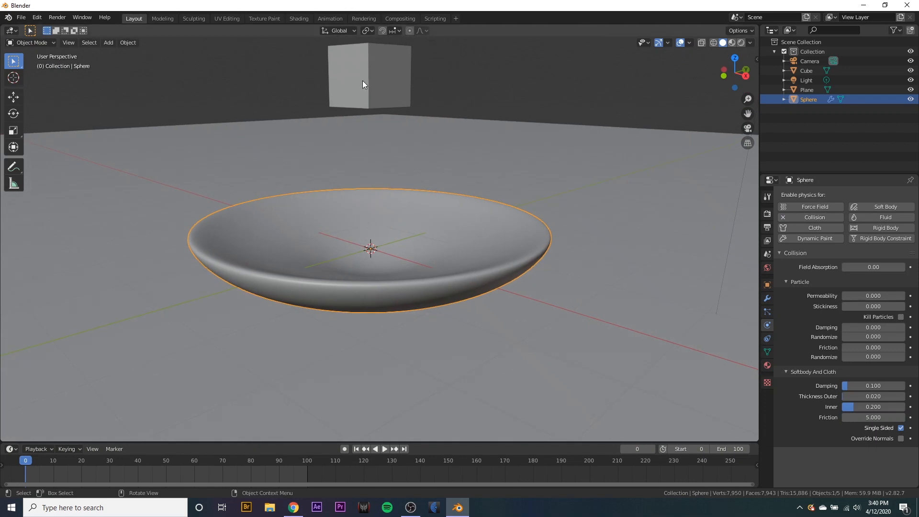
{"action": "middle_click_drag", "start_coordinate": [350, 128], "coordinate": [408, 247]}
{"action": "scroll", "coordinate": [416, 220], "scroll_direction": "up", "scroll_amount": 4}
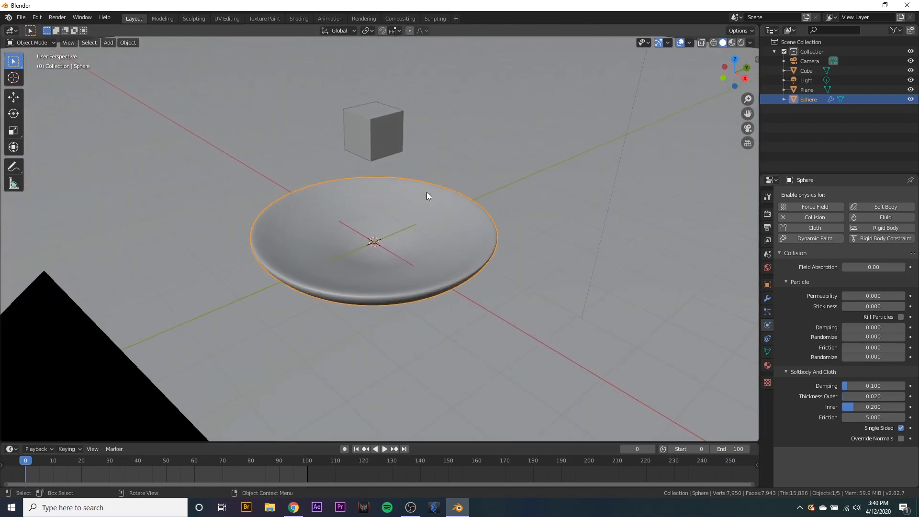
{"action": "left_click", "coordinate": [366, 135]}
{"action": "middle_click_drag", "start_coordinate": [366, 135], "coordinate": [543, 153]}
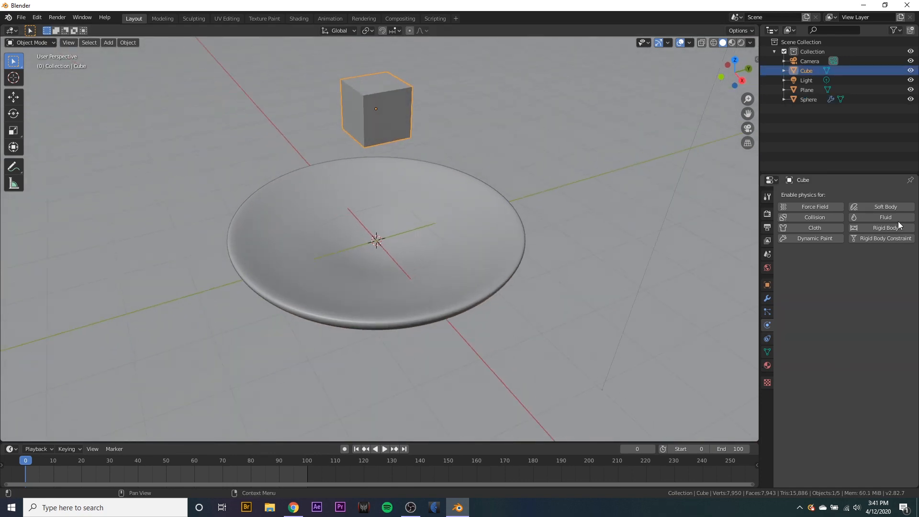
{"action": "left_click", "coordinate": [878, 206]}
{"action": "middle_click_drag", "start_coordinate": [571, 198], "coordinate": [560, 165]}
{"action": "key", "text": "space"}
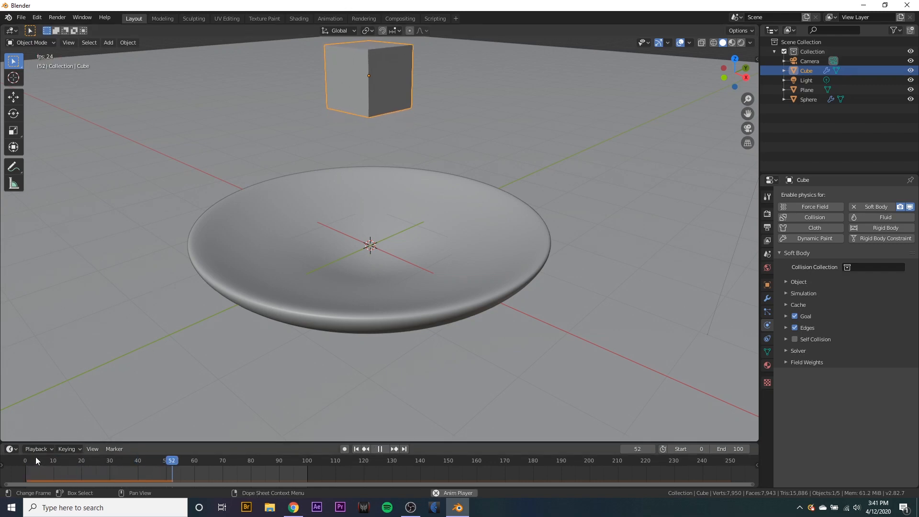
{"action": "key", "text": "Escape"}
{"action": "key", "text": "shift+Left"}
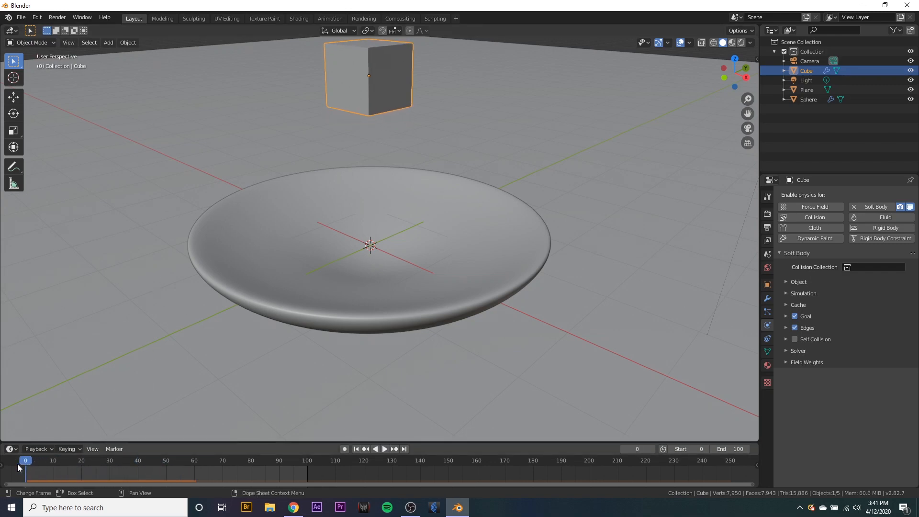
Step: Disable Goal in the cube's soft body settings and play the cube's fall into the bowl
{"action": "left_click", "coordinate": [795, 316]}
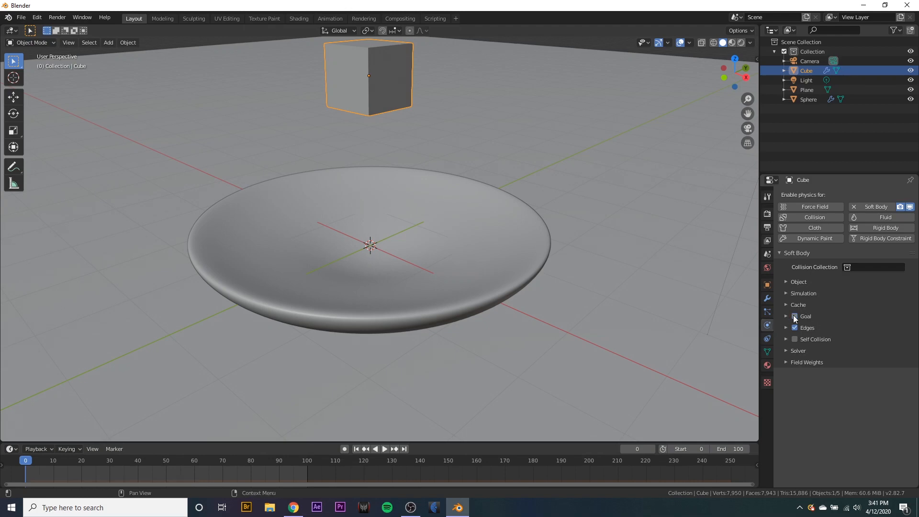
{"action": "key", "text": "space"}
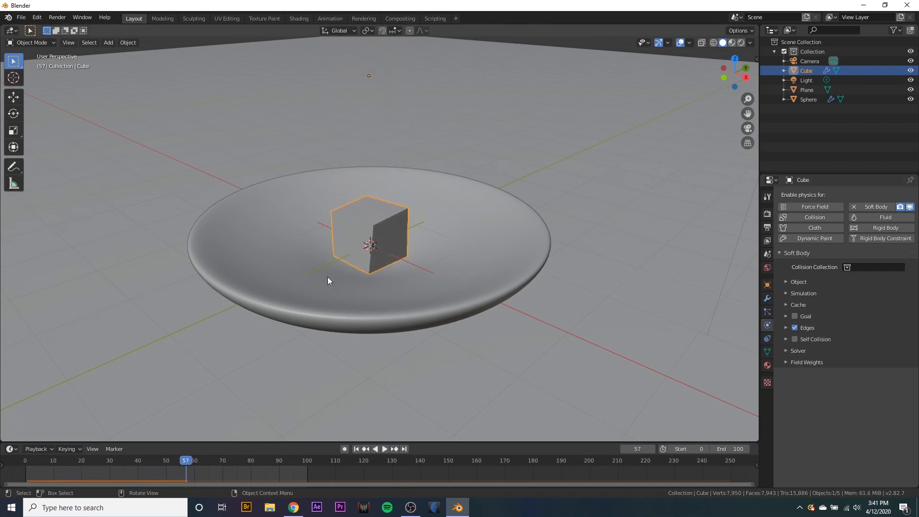
{"action": "scroll", "coordinate": [400, 327], "scroll_direction": "up", "scroll_amount": 2}
{"action": "key", "text": "space"}
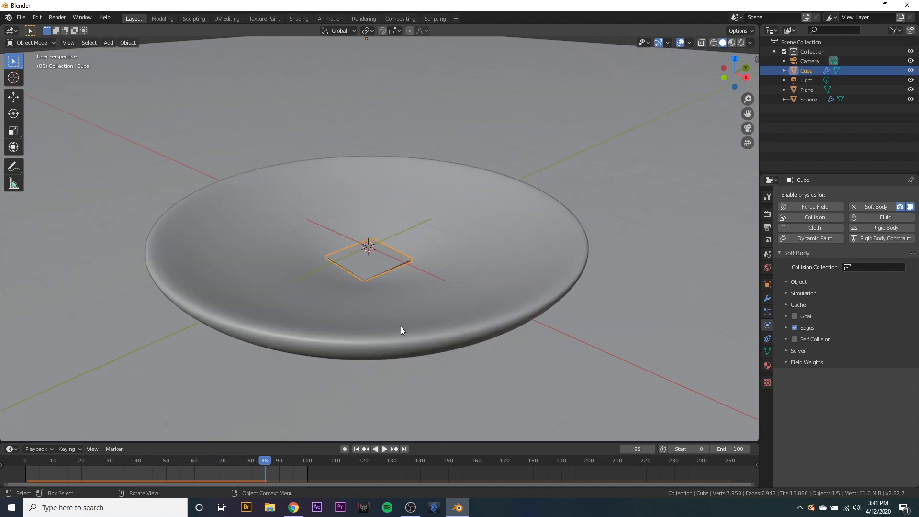
{"action": "left_click_drag", "start_coordinate": [265, 460], "coordinate": [22, 477]}
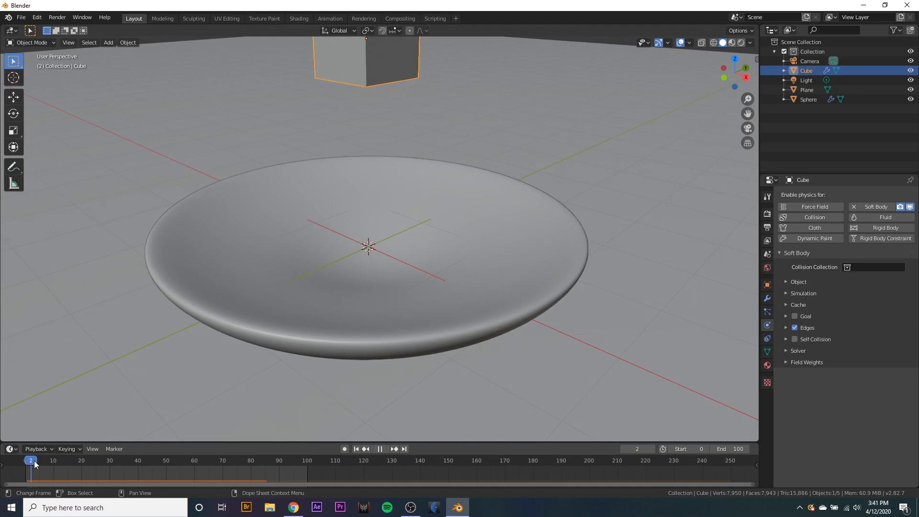
Step: Subdivide the cube's whole mesh three times in Edit Mode and return to Object Mode
{"action": "scroll", "coordinate": [472, 154], "scroll_direction": "down", "scroll_amount": 3}
{"action": "key", "text": "Tab"}
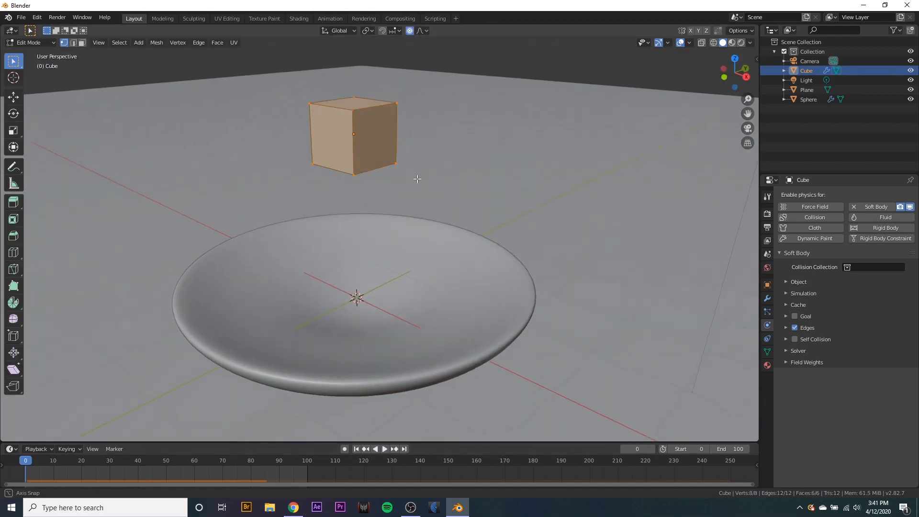
{"action": "middle_click_drag", "start_coordinate": [468, 170], "coordinate": [474, 193]}
{"action": "right_click", "coordinate": [348, 145]}
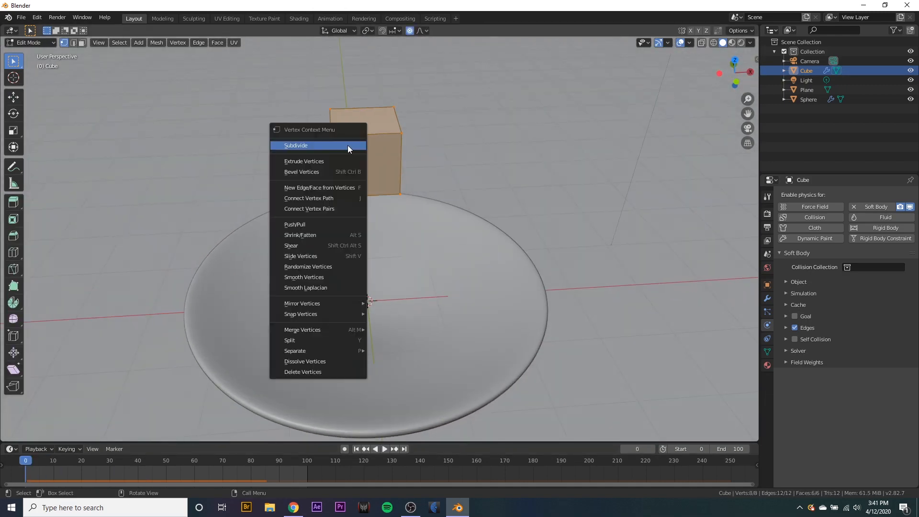
{"action": "left_click", "coordinate": [330, 146]}
{"action": "middle_click_drag", "start_coordinate": [331, 146], "coordinate": [406, 214]}
{"action": "right_click", "coordinate": [344, 149]}
{"action": "left_click", "coordinate": [343, 148]}
{"action": "right_click", "coordinate": [343, 147]}
{"action": "left_click", "coordinate": [341, 151]}
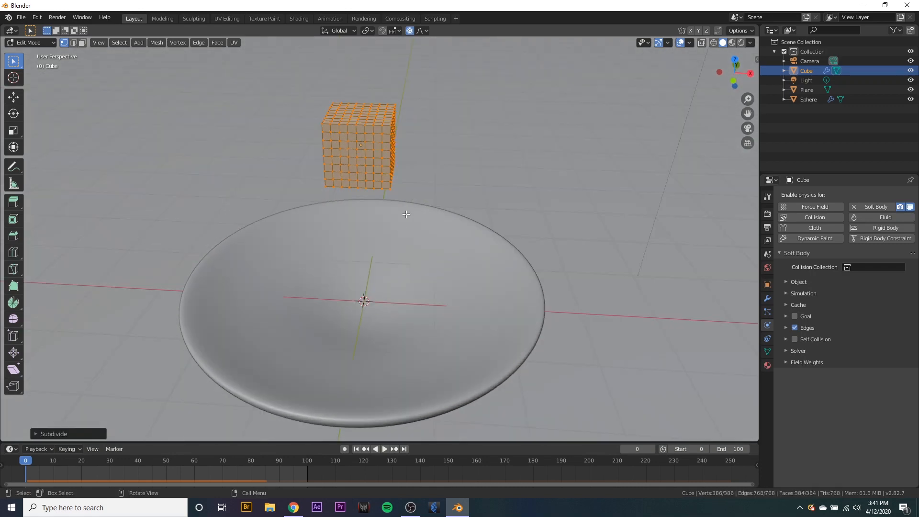
{"action": "middle_click_drag", "start_coordinate": [347, 154], "coordinate": [268, 268]}
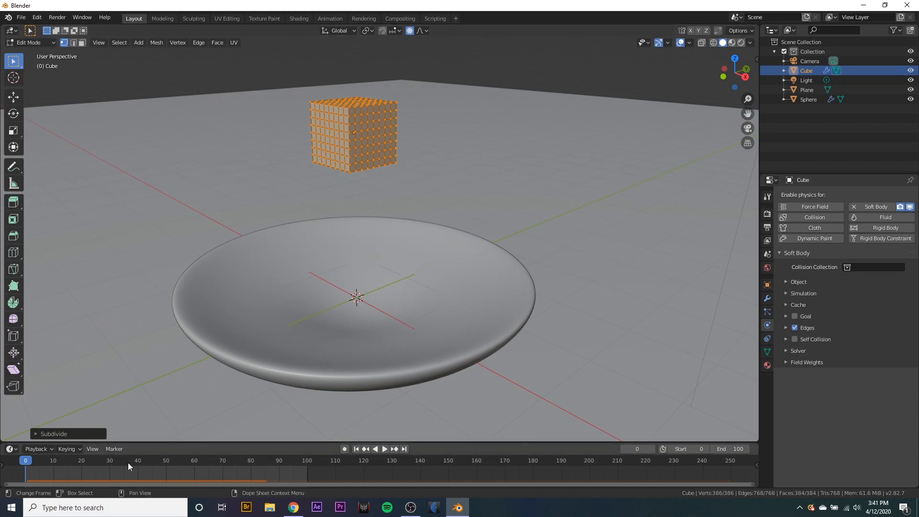
{"action": "key", "text": "Tab"}
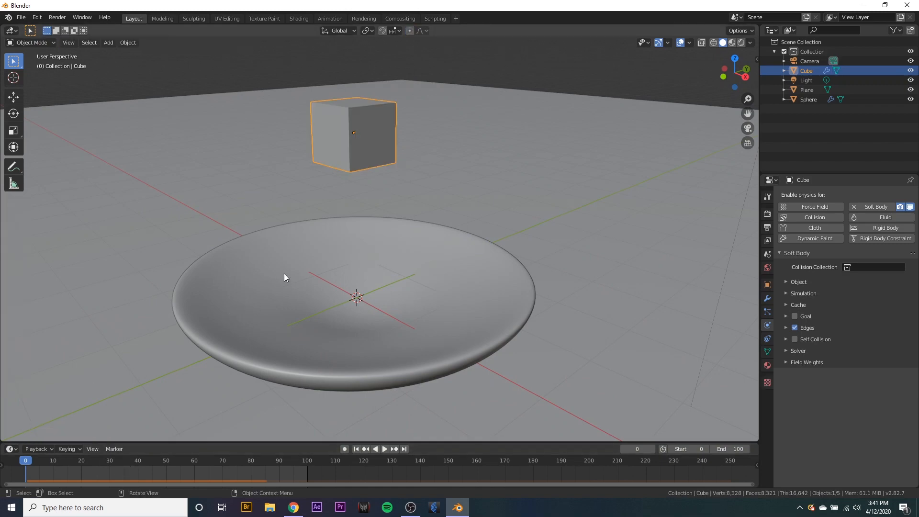
Step: Play the simulation of the subdivided cube and watch how it lands in the bowl
{"action": "key", "text": "space"}
{"action": "key", "text": "Escape"}
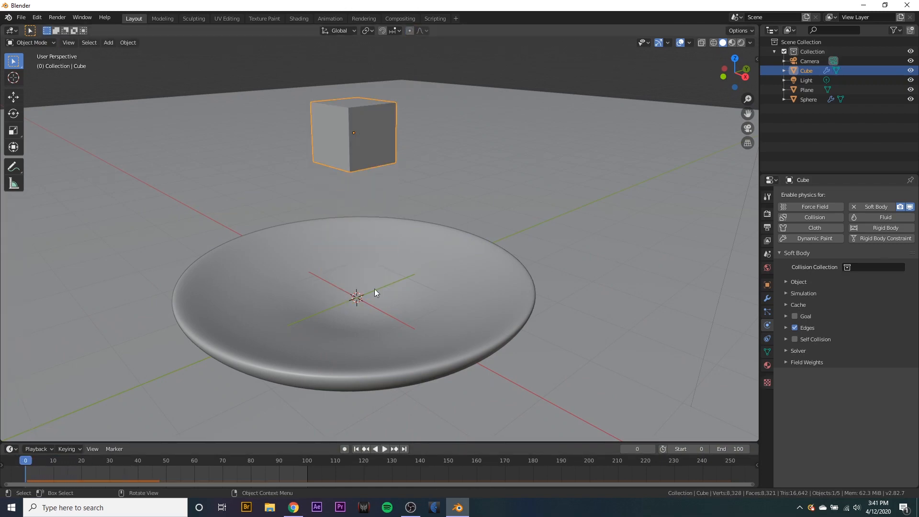
{"action": "key", "text": "space"}
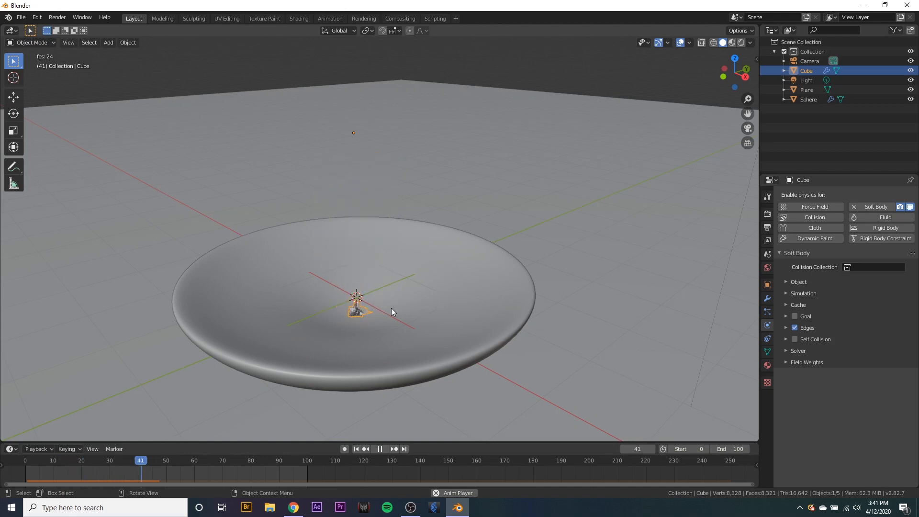
{"action": "left_click", "coordinate": [41, 461]}
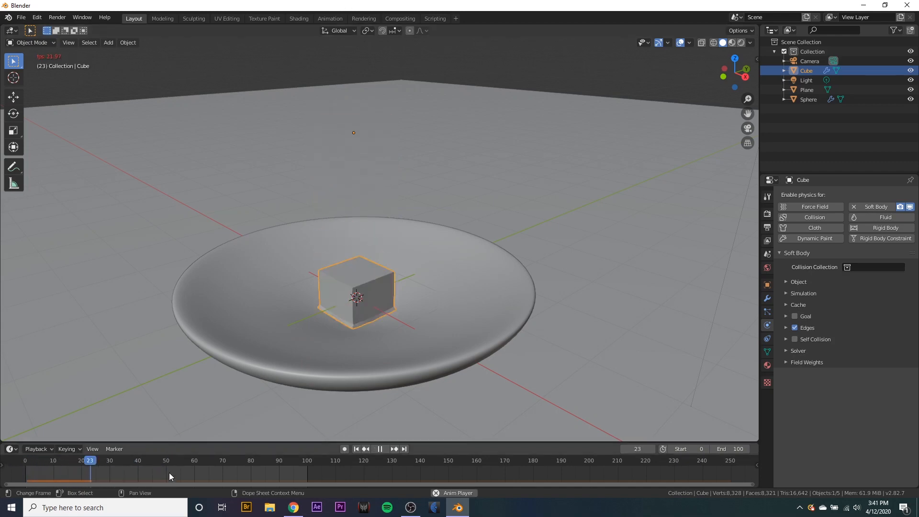
{"action": "key", "text": "Escape"}
Step: Set the Bending value of the cube's soft body edges to 1.400
{"action": "middle_click_drag", "start_coordinate": [431, 311], "coordinate": [606, 225]}
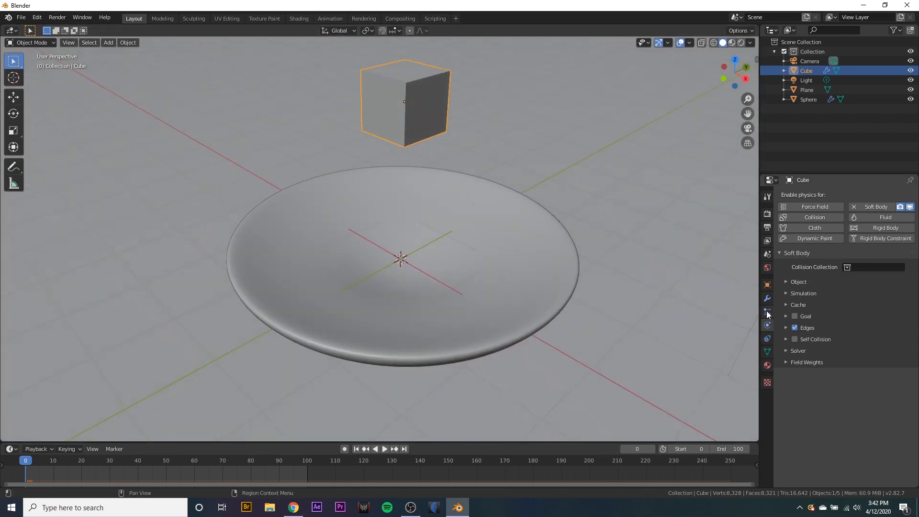
{"action": "left_click", "coordinate": [786, 328]}
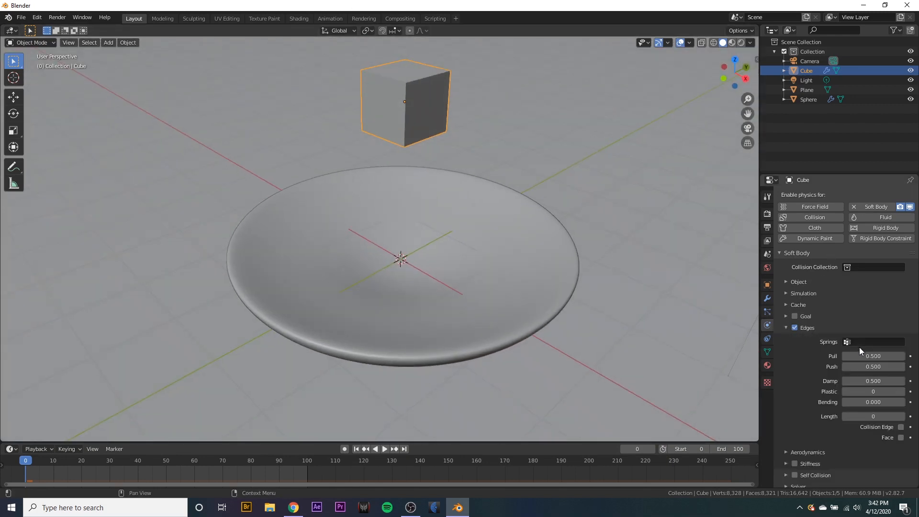
{"action": "scroll", "coordinate": [857, 421], "scroll_direction": "down", "scroll_amount": 1}
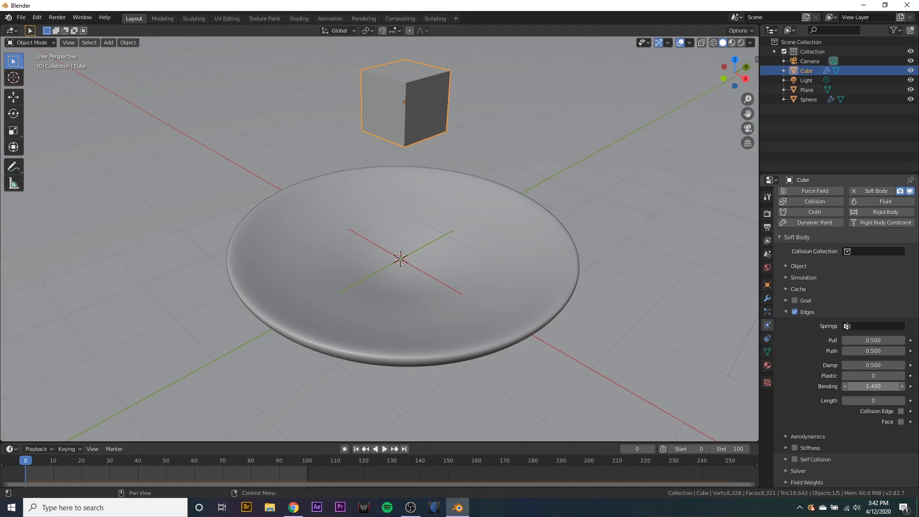
Step: Replay the soft body simulation and examine from several angles how the stiffer cube behaves in the bowl
{"action": "key", "text": "space"}
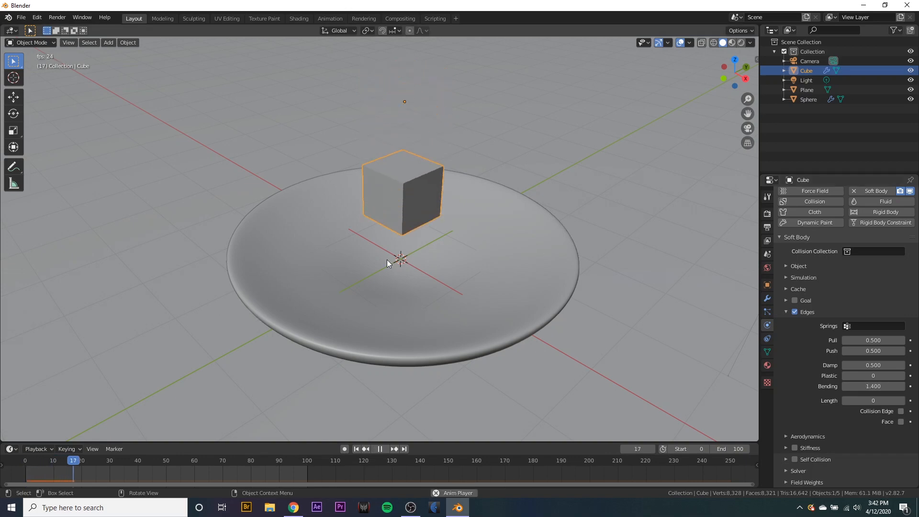
{"action": "middle_click_drag", "start_coordinate": [387, 259], "coordinate": [410, 326]}
{"action": "key", "text": "space"}
{"action": "middle_click_drag", "start_coordinate": [248, 382], "coordinate": [393, 317]}
{"action": "key", "text": "space"}
{"action": "key", "text": "space"}
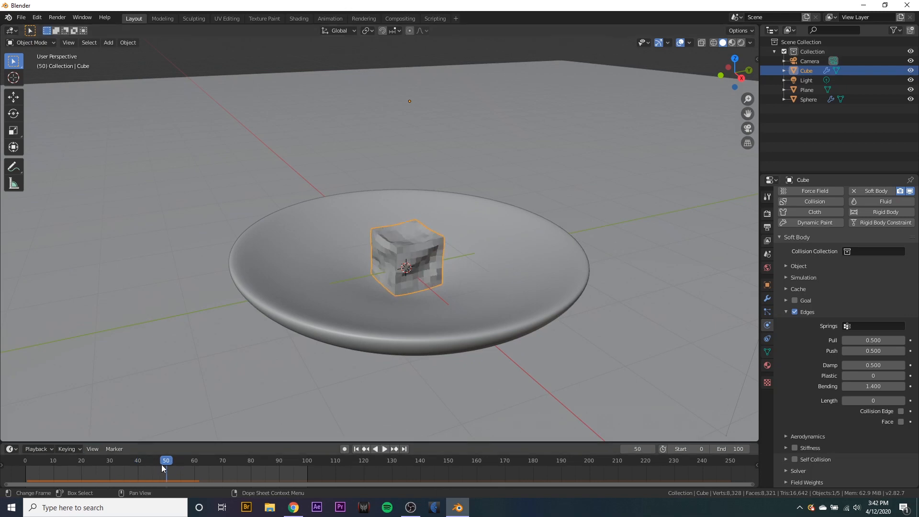
{"action": "left_click_drag", "start_coordinate": [162, 464], "coordinate": [26, 465]}
{"action": "key", "text": "space"}
{"action": "key", "text": "space"}
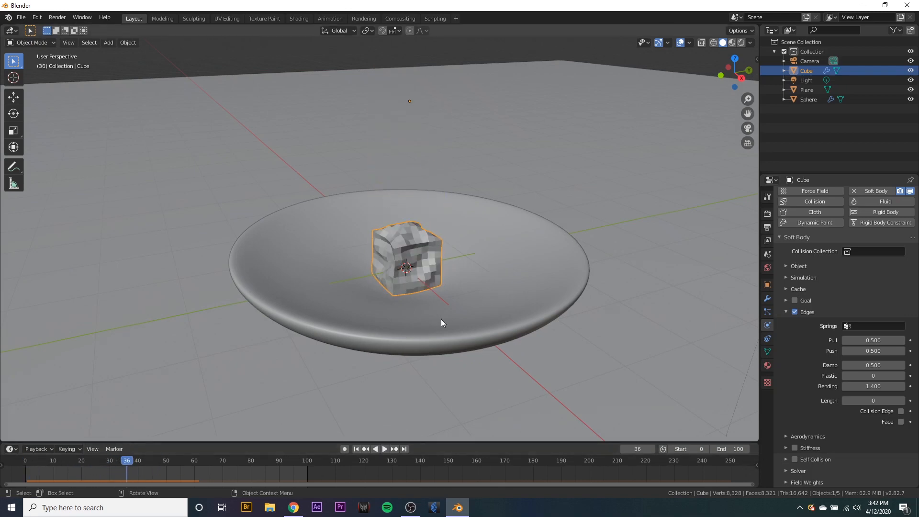
Step: Add a Subdivision Surface modifier to the cube and shade the cube smooth
{"action": "scroll", "coordinate": [440, 319], "scroll_direction": "up", "scroll_amount": 3}
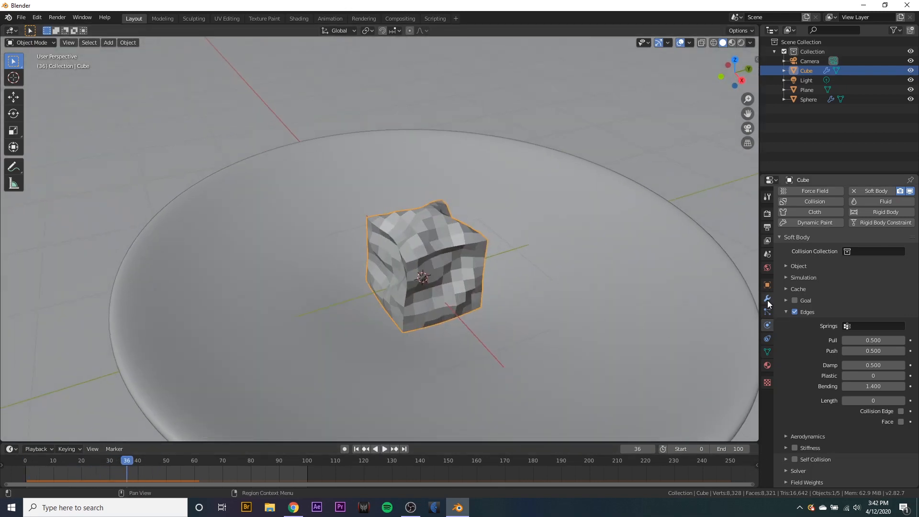
{"action": "left_click", "coordinate": [768, 299]}
{"action": "left_click", "coordinate": [802, 194]}
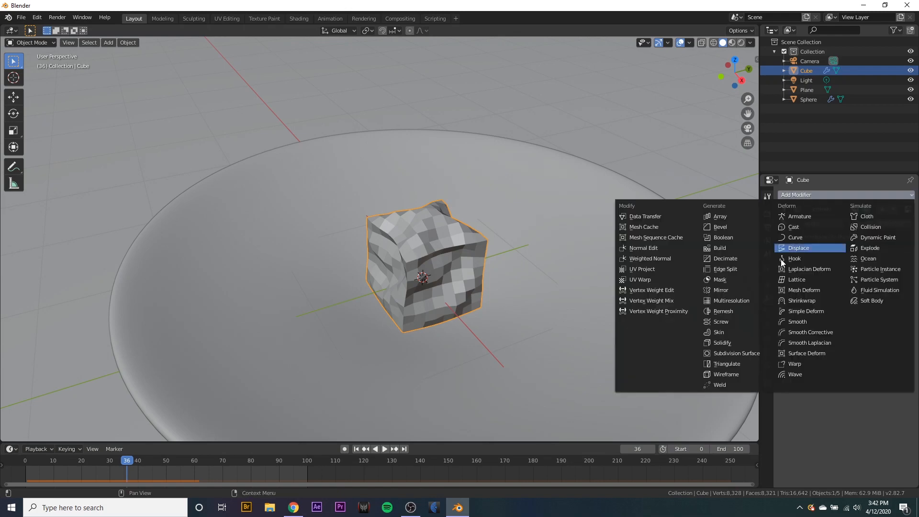
{"action": "left_click", "coordinate": [733, 353]}
{"action": "mouse_move", "coordinate": [489, 326]}
{"action": "middle_mouse_down"}
{"action": "mouse_move", "coordinate": [578, 318]}
{"action": "mouse_move", "coordinate": [425, 329]}
{"action": "mouse_move", "coordinate": [496, 308]}
{"action": "mouse_move", "coordinate": [493, 334]}
{"action": "middle_mouse_up"}
{"action": "right_click", "coordinate": [411, 238]}
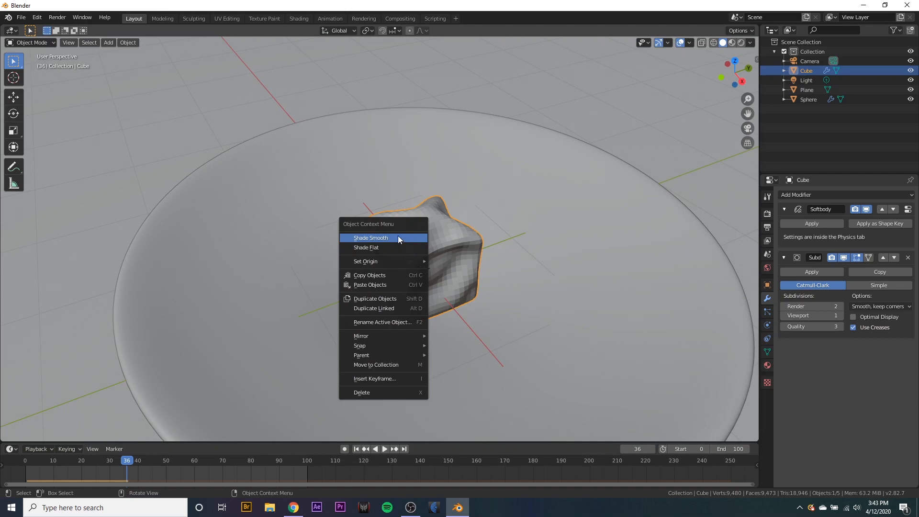
{"action": "left_click", "coordinate": [398, 235]}
{"action": "middle_click_drag", "start_coordinate": [429, 319], "coordinate": [693, 263]}
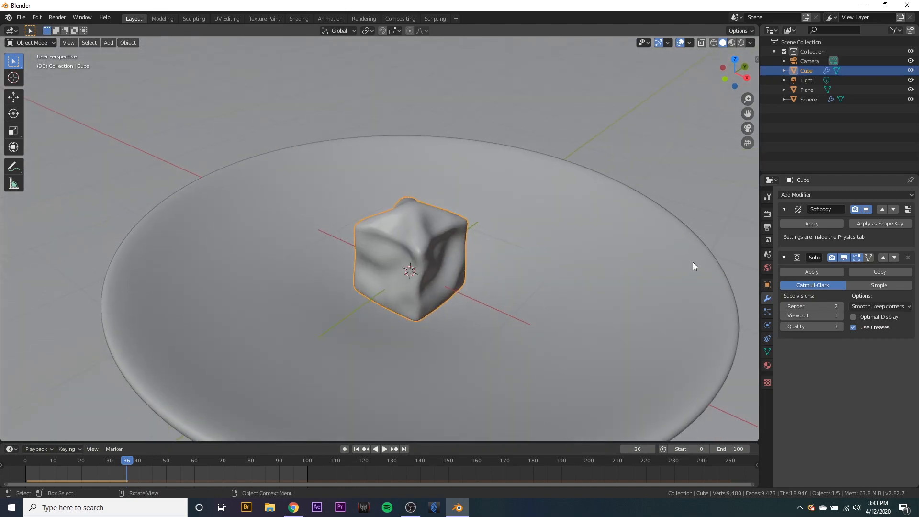
Step: Replay the smoothed cube's soft body simulation from frame 0, watch how it lands, and rewind to frame 0
{"action": "left_click", "coordinate": [768, 325]}
{"action": "key", "text": "shift+Left"}
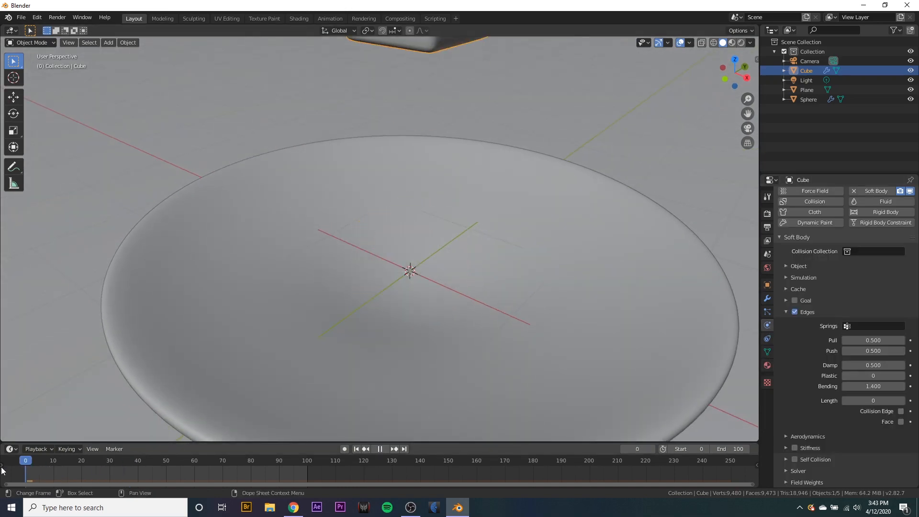
{"action": "key", "text": "space"}
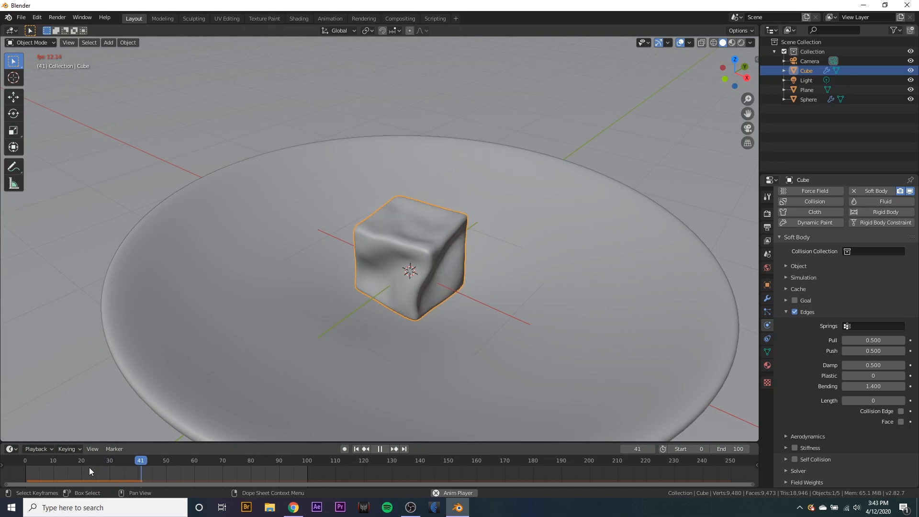
{"action": "key", "text": "space"}
{"action": "left_click_drag", "start_coordinate": [120, 460], "coordinate": [38, 471]}
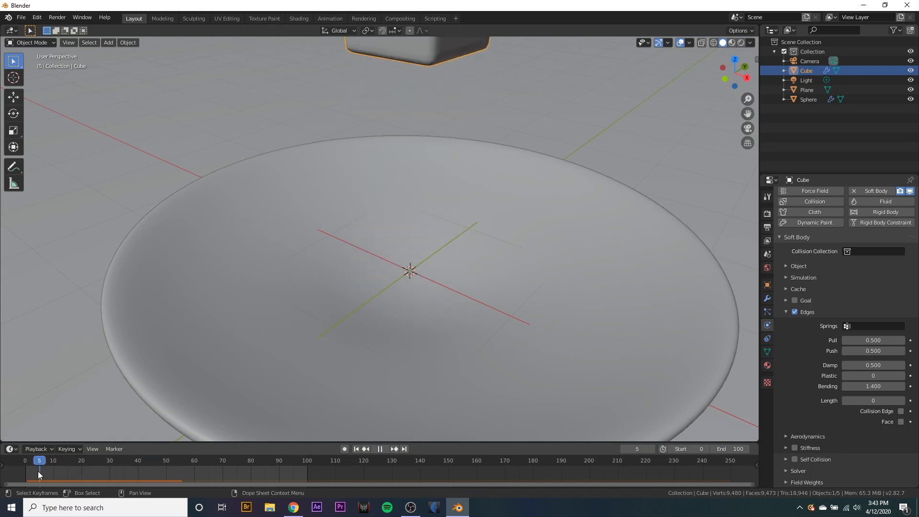
{"action": "left_click_drag", "start_coordinate": [39, 471], "coordinate": [25, 471]}
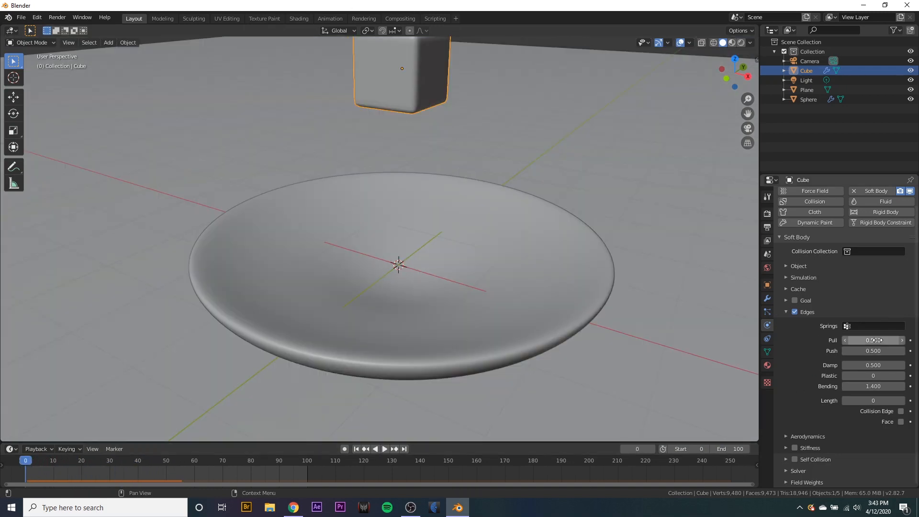
Step: Set the cube's soft body edge Pull and Push to 0.600 and its Bending to 2.000
{"action": "left_click_drag", "start_coordinate": [874, 341], "coordinate": [877, 340]}
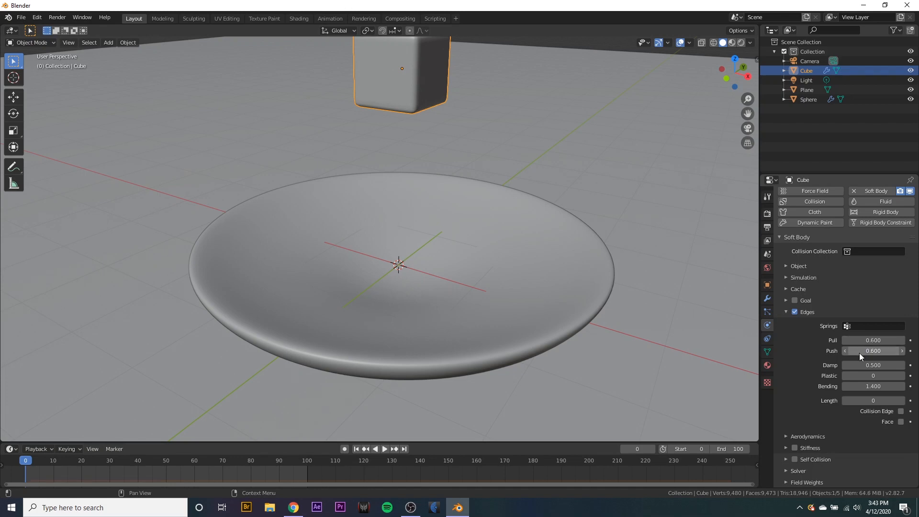
{"action": "middle_click_drag", "start_coordinate": [512, 97], "coordinate": [434, 100]}
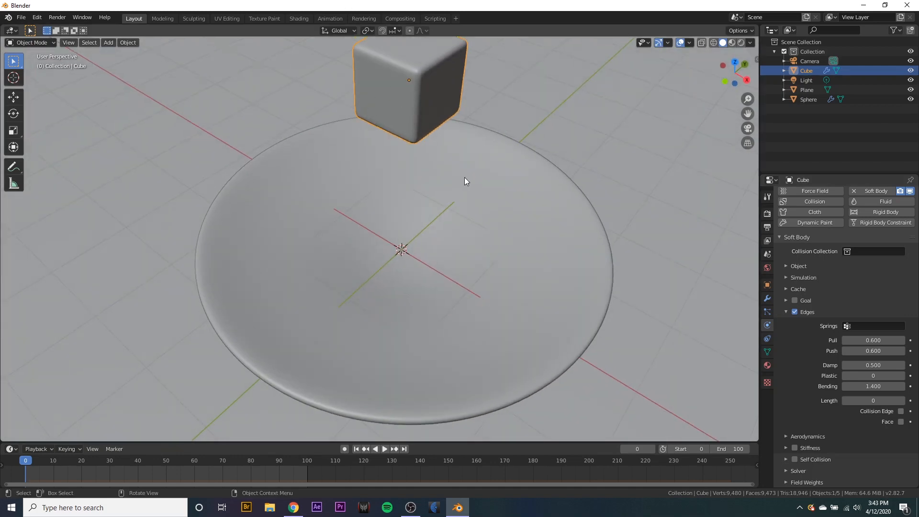
{"action": "middle_click_drag", "start_coordinate": [465, 177], "coordinate": [456, 162]}
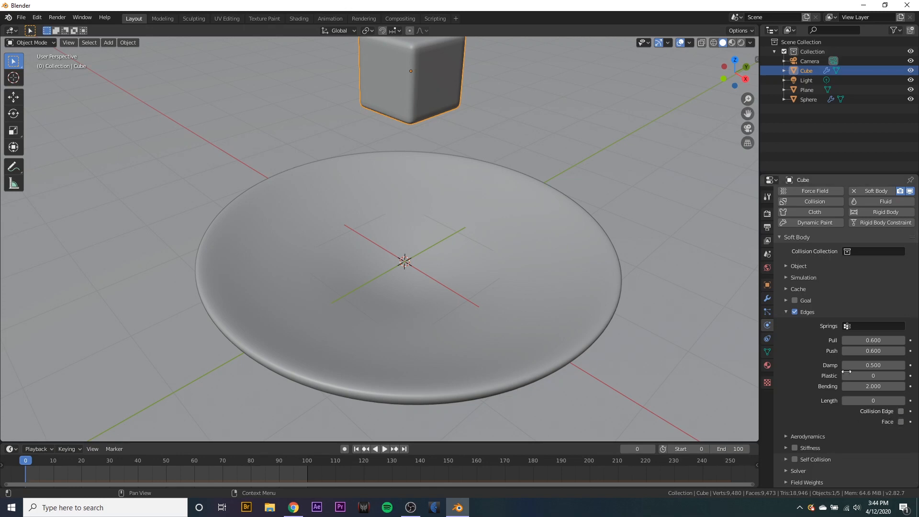
{"action": "middle_click_drag", "start_coordinate": [529, 117], "coordinate": [484, 292]}
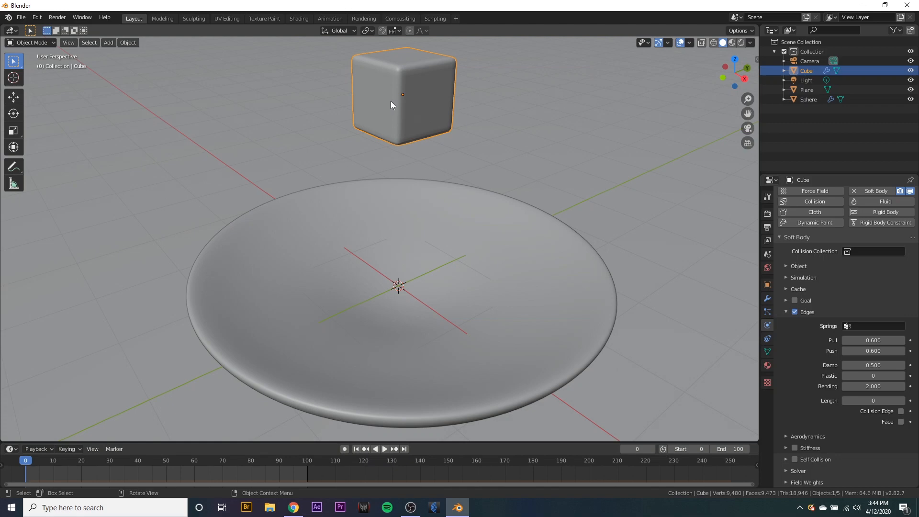
Step: Play the simulation with the stiffer edge settings and return to frame 0
{"action": "key", "text": "space"}
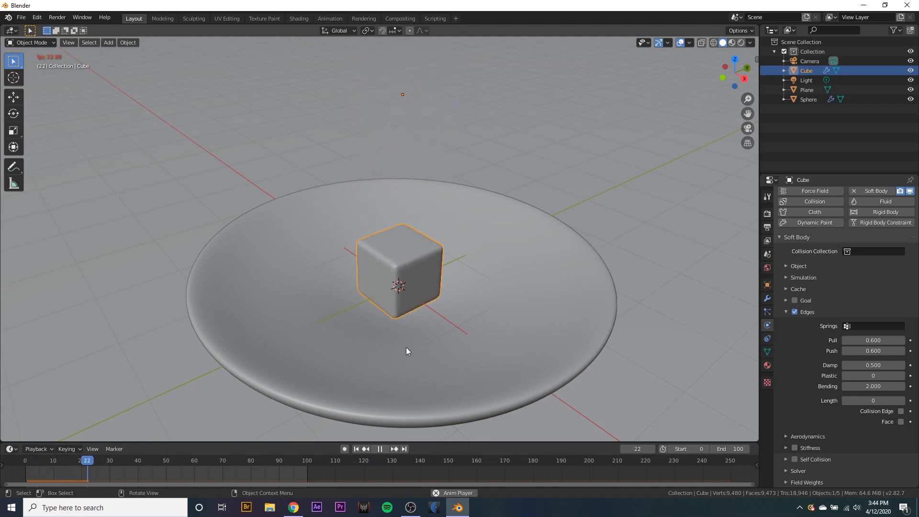
{"action": "left_click_drag", "start_coordinate": [107, 459], "coordinate": [13, 467]}
{"action": "key", "text": "space"}
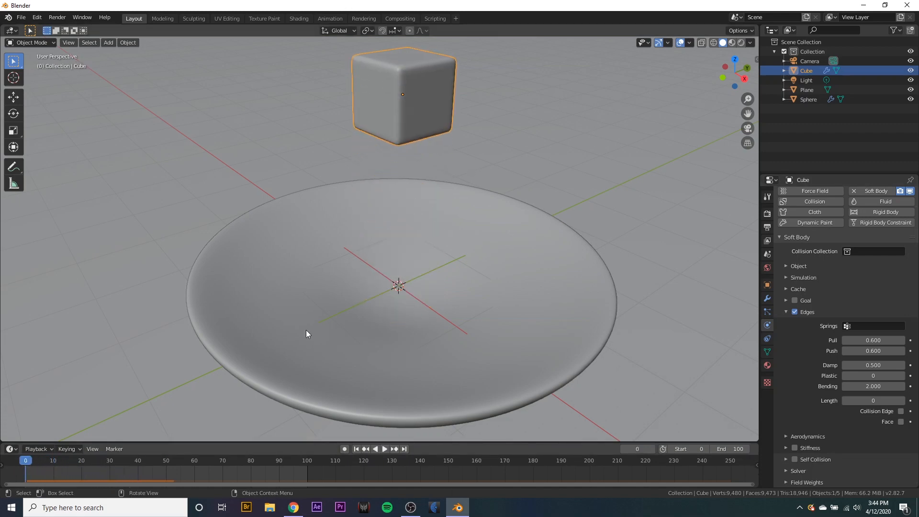
Step: Rotate the cube freehand from two view angles so that it hangs tilted, corner down, above the bowl
{"action": "middle_click_drag", "start_coordinate": [306, 333], "coordinate": [562, 204]}
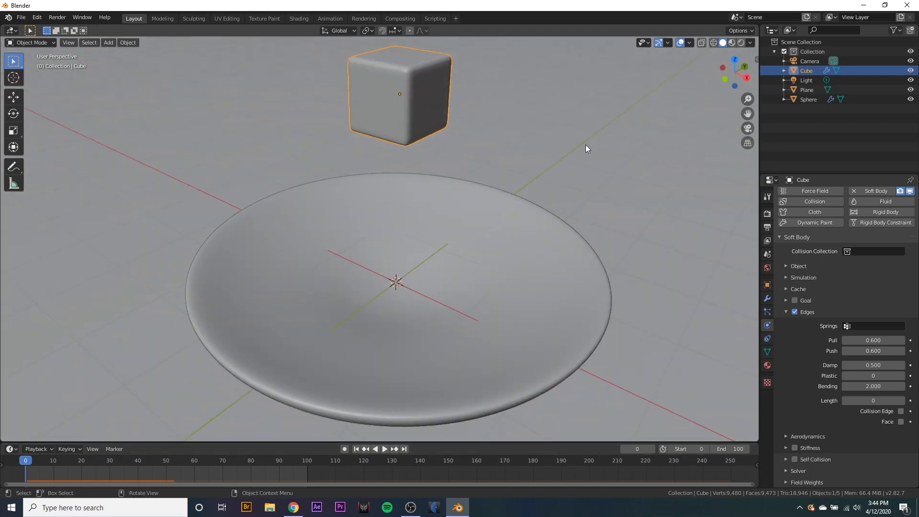
{"action": "middle_click_drag", "start_coordinate": [585, 148], "coordinate": [562, 156]}
{"action": "key", "text": "r"}
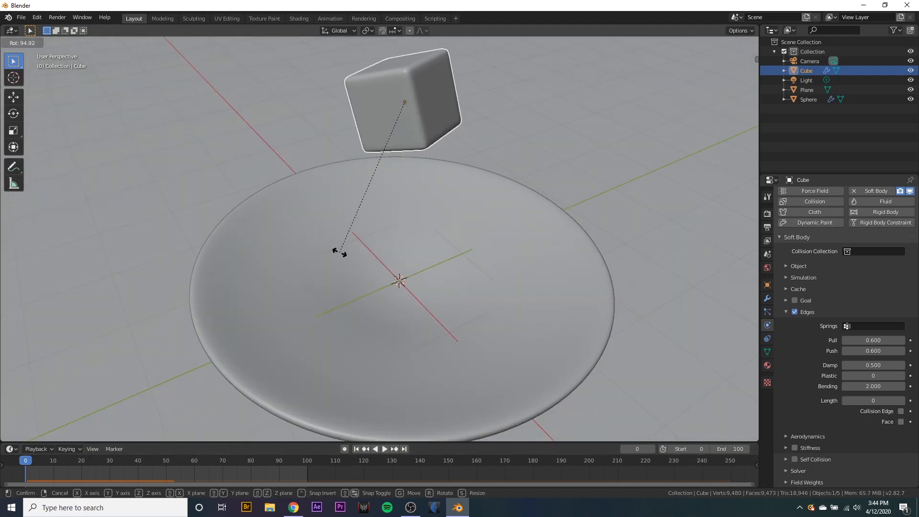
{"action": "middle_click_drag", "start_coordinate": [363, 231], "coordinate": [439, 168]}
{"action": "key", "text": "r"}
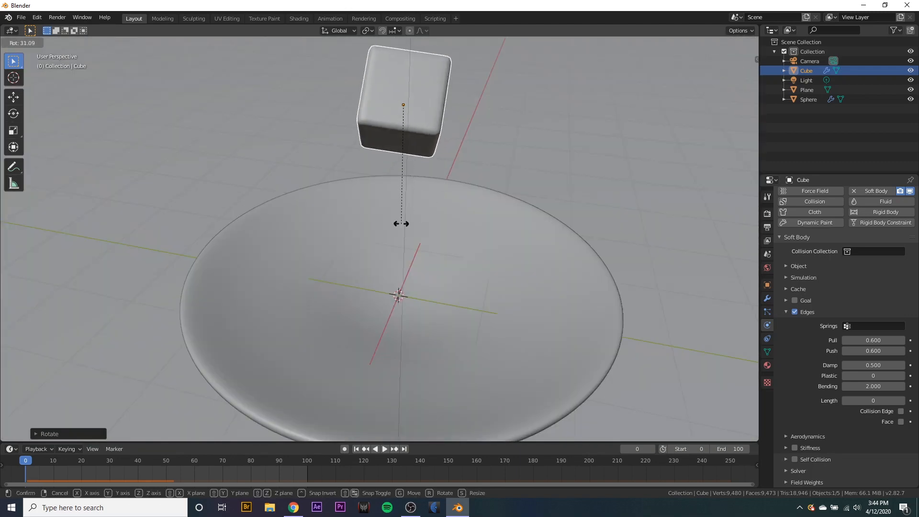
{"action": "left_click", "coordinate": [387, 227]}
{"action": "middle_click_drag", "start_coordinate": [387, 227], "coordinate": [394, 292]}
Step: Play the tilted cube's simulation and examine up close how its lowest corner deforms against the bowl
{"action": "key", "text": "space"}
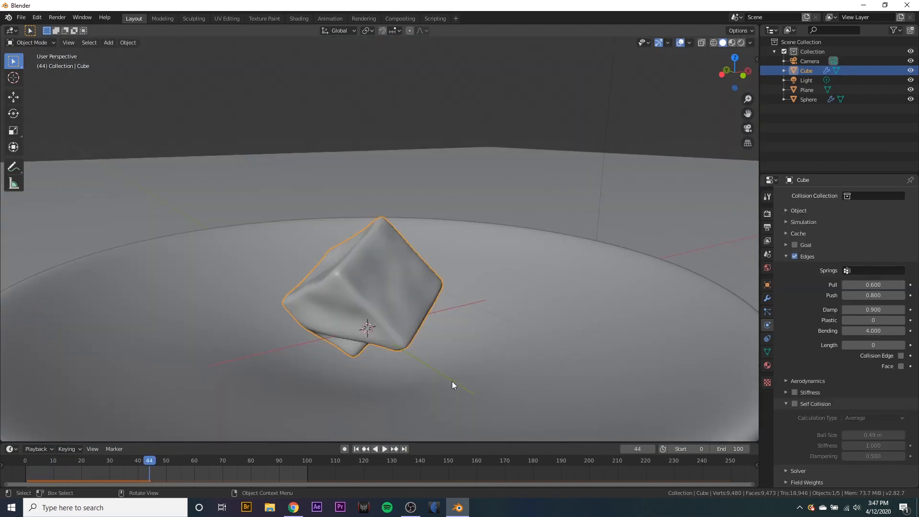
{"action": "scroll", "coordinate": [452, 381], "scroll_direction": "up", "scroll_amount": 3}
{"action": "middle_click_drag", "start_coordinate": [465, 364], "coordinate": [479, 328]}
{"action": "scroll", "coordinate": [412, 399], "scroll_direction": "down", "scroll_amount": 5}
{"action": "scroll", "coordinate": [415, 408], "scroll_direction": "up", "scroll_amount": 5}
{"action": "scroll", "coordinate": [444, 389], "scroll_direction": "down", "scroll_amount": 5}
{"action": "scroll", "coordinate": [412, 328], "scroll_direction": "up", "scroll_amount": 4}
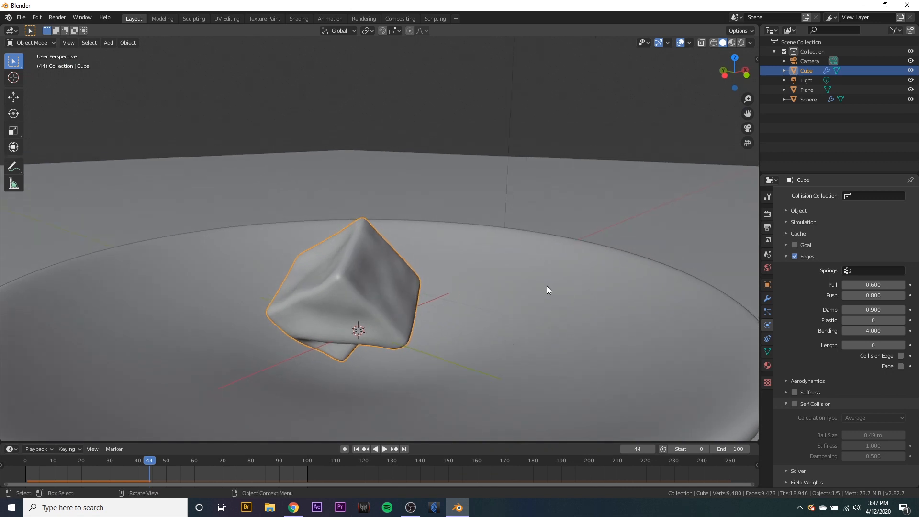
Step: Set the bowl's Softbody and Cloth collision Thickness Outer to 0.057
{"action": "left_click", "coordinate": [541, 252]}
{"action": "scroll", "coordinate": [550, 287], "scroll_direction": "down", "scroll_amount": 2}
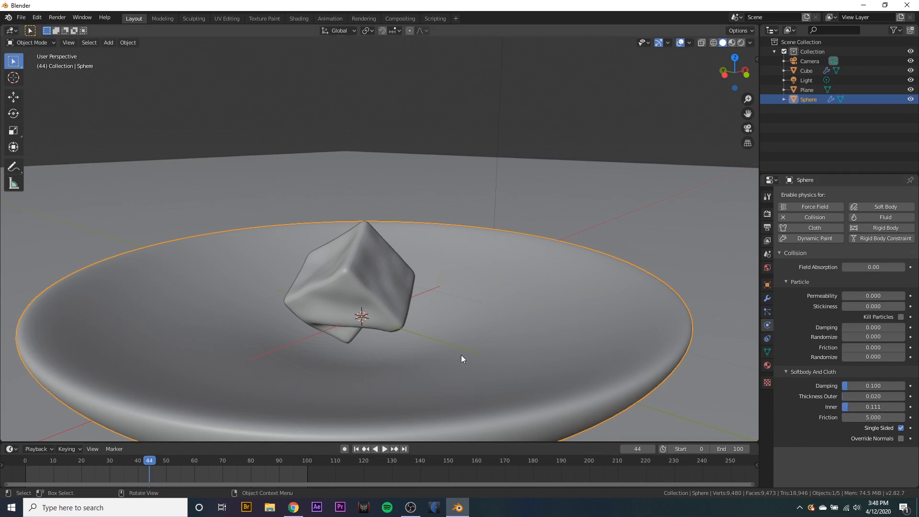
{"action": "scroll", "coordinate": [528, 312], "scroll_direction": "down", "scroll_amount": 2}
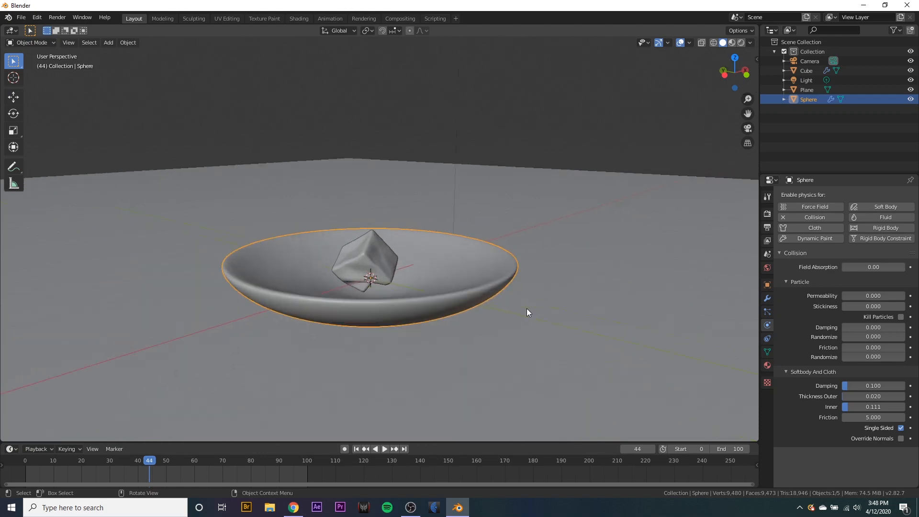
{"action": "scroll", "coordinate": [553, 314], "scroll_direction": "up", "scroll_amount": 3}
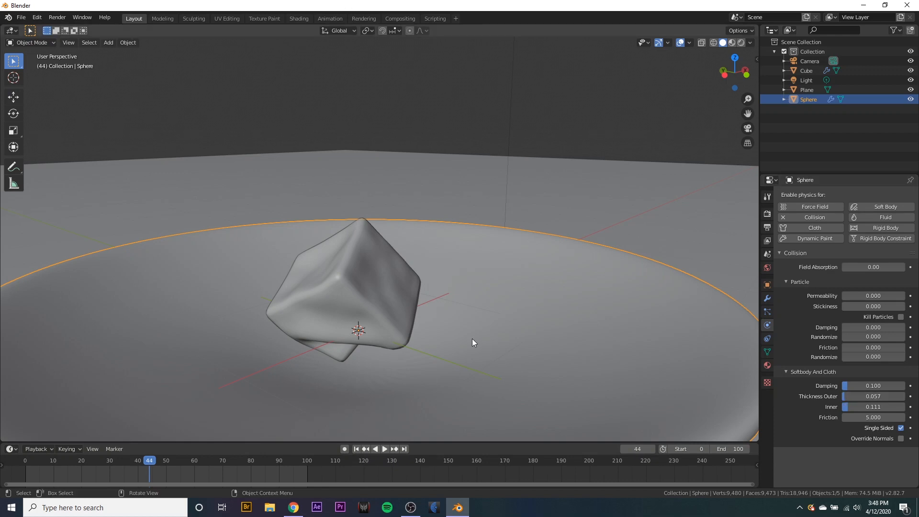
{"action": "middle_click_drag", "start_coordinate": [472, 338], "coordinate": [262, 362]}
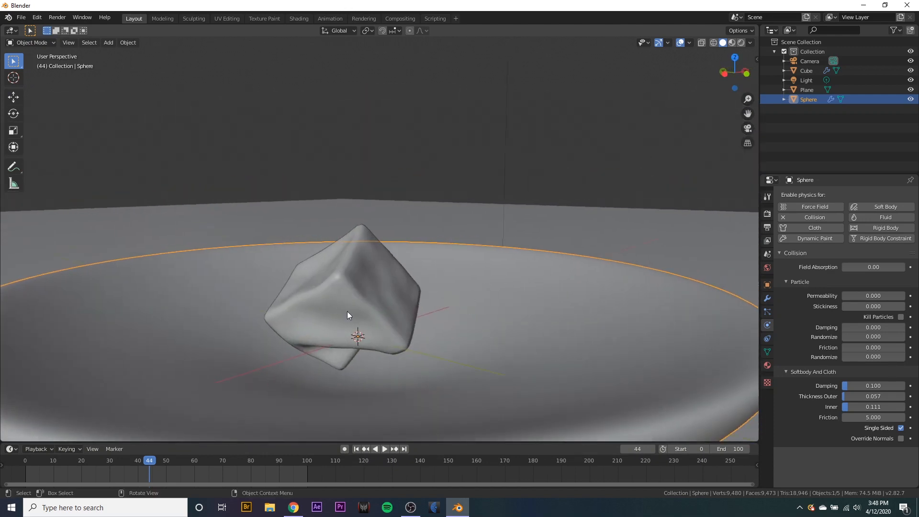
Step: Rewind to frame 0, enable Collision Edge for the cube's soft body edges, and set Bending to 4.300
{"action": "left_click", "coordinate": [355, 280]}
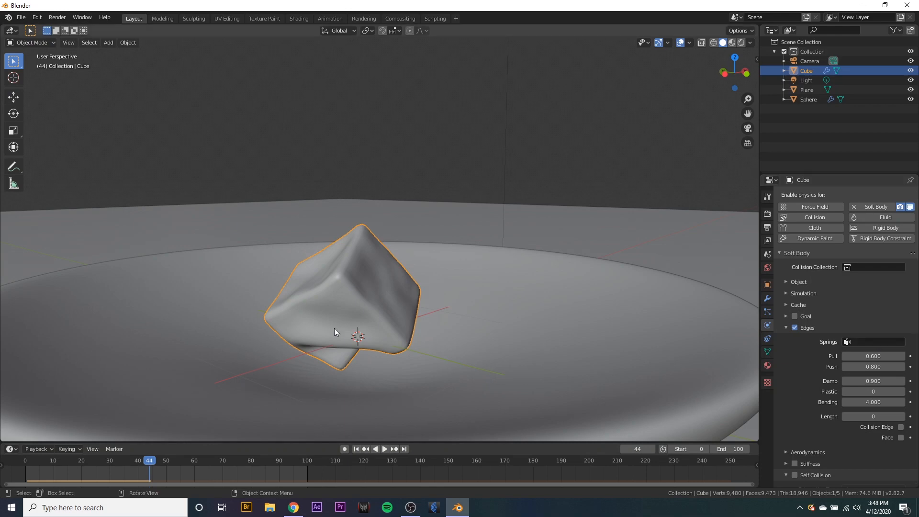
{"action": "middle_click_drag", "start_coordinate": [525, 328], "coordinate": [476, 345]}
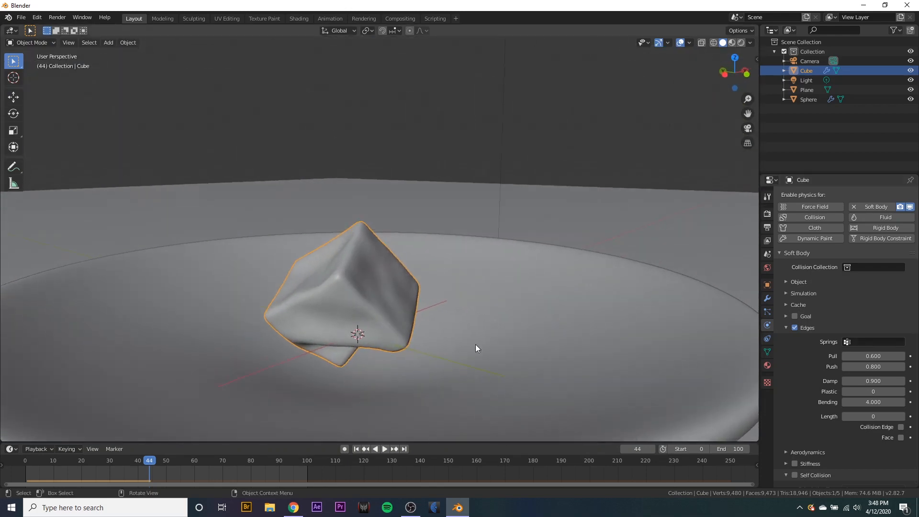
{"action": "left_click_drag", "start_coordinate": [149, 460], "coordinate": [25, 467]}
{"action": "key", "text": "space"}
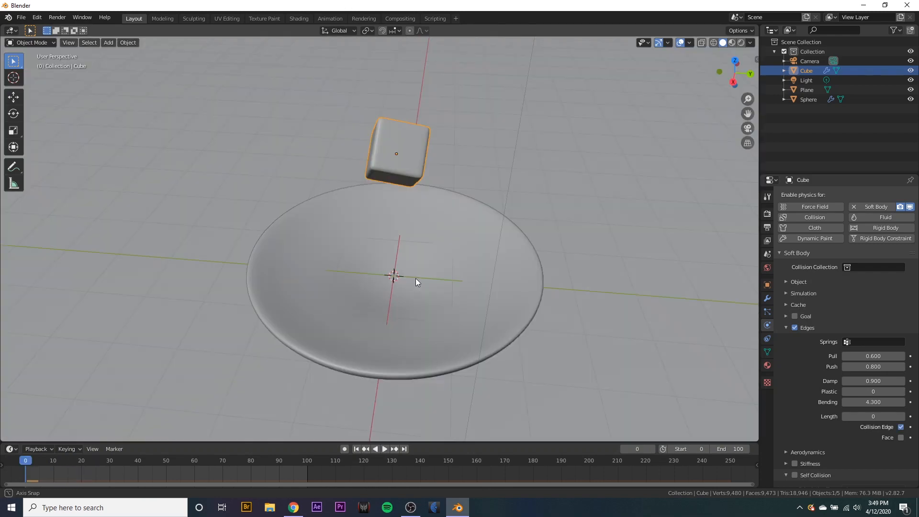
Step: Play the simulation with edge collision enabled and watch the tilted cube fall into the bowl
{"action": "middle_click_drag", "start_coordinate": [416, 278], "coordinate": [573, 292]}
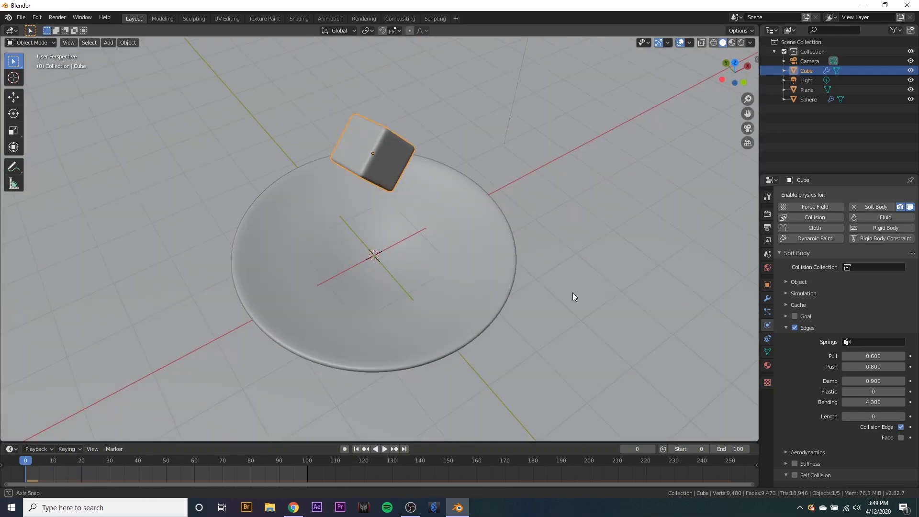
{"action": "scroll", "coordinate": [524, 279], "scroll_direction": "up", "scroll_amount": 4}
{"action": "key", "text": "space"}
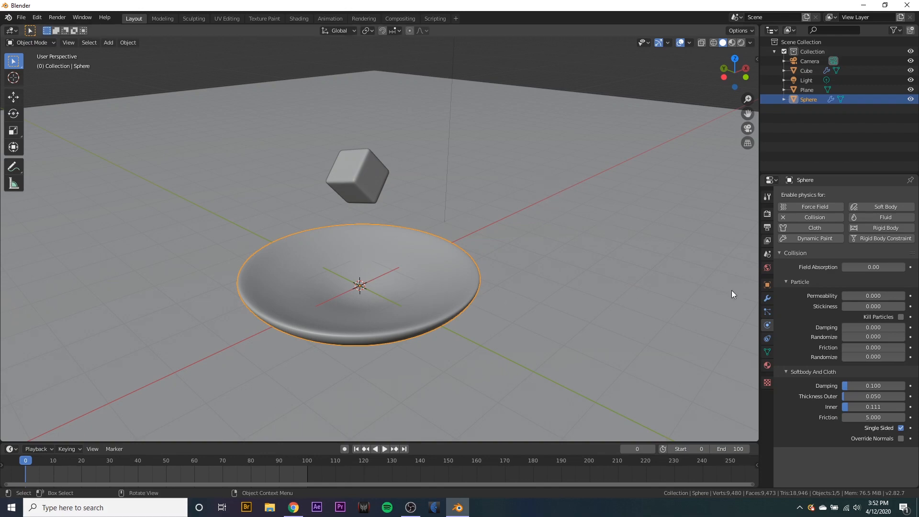
Step: Set the cube's soft body cache to a Simulation Start of 0 and an End of 100
{"action": "left_click", "coordinate": [369, 190]}
{"action": "scroll", "coordinate": [474, 184], "scroll_direction": "up", "scroll_amount": 3}
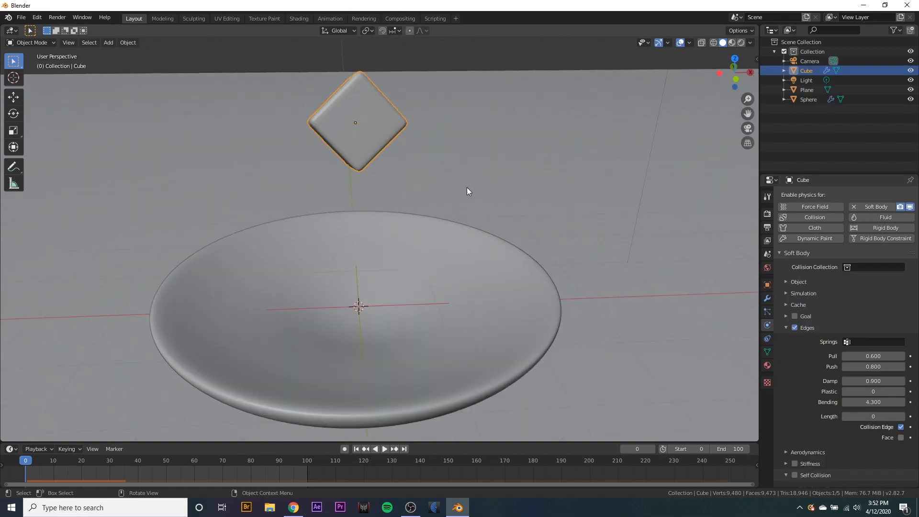
{"action": "middle_click_drag", "start_coordinate": [466, 188], "coordinate": [311, 131]}
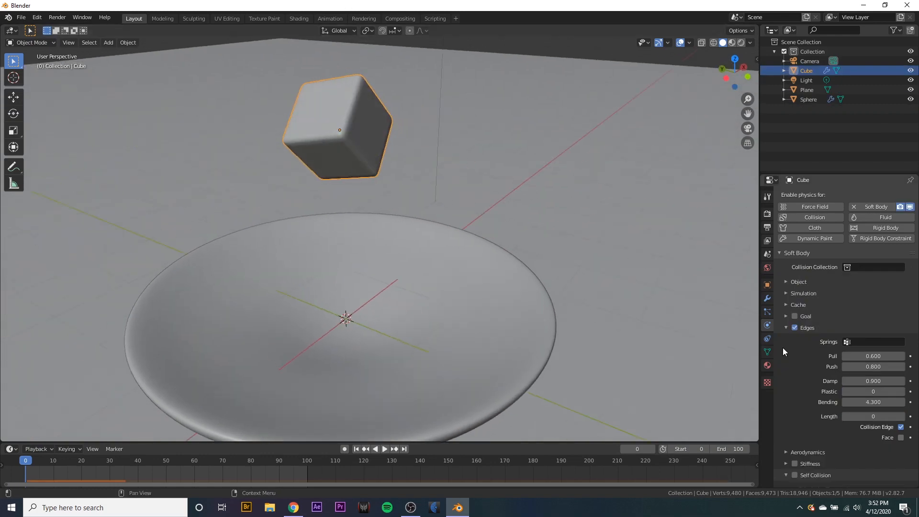
{"action": "left_click", "coordinate": [786, 305]}
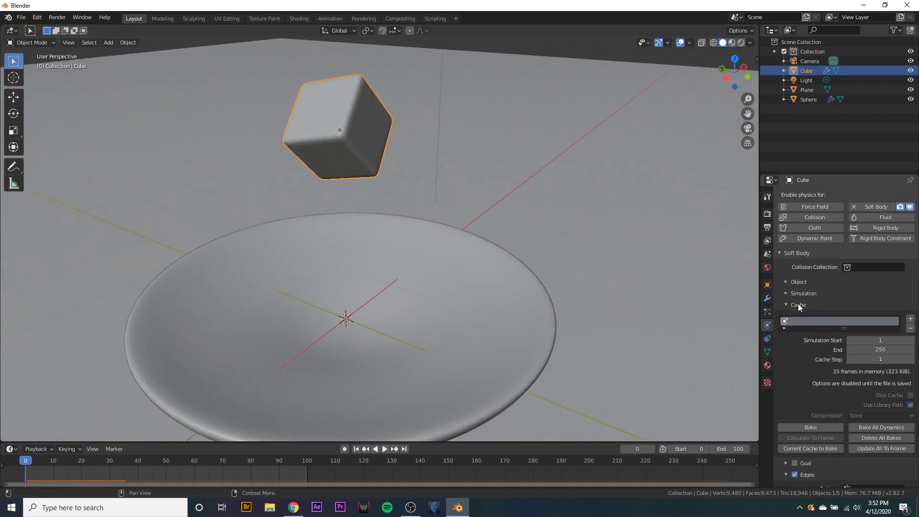
{"action": "scroll", "coordinate": [828, 332], "scroll_direction": "down", "scroll_amount": 2}
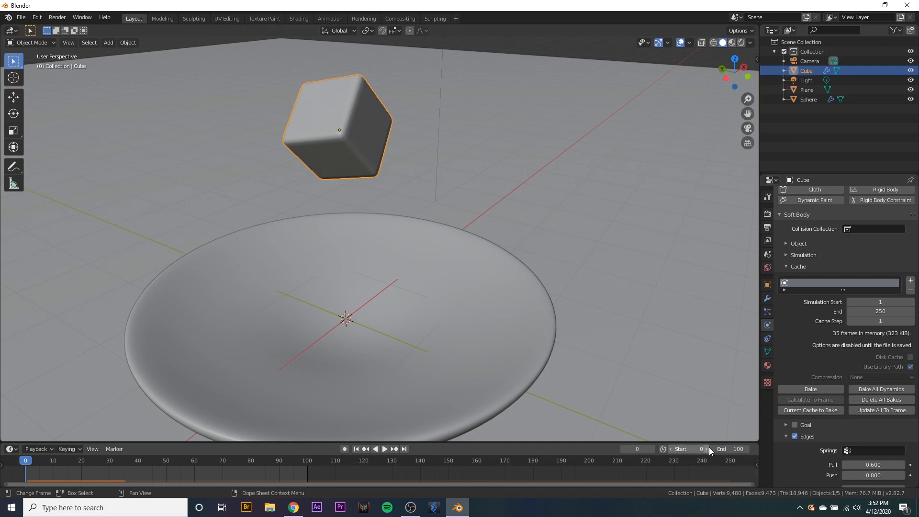
{"action": "left_click", "coordinate": [878, 303]}
{"action": "type", "text": "0"}
{"action": "key", "text": "Tab"}
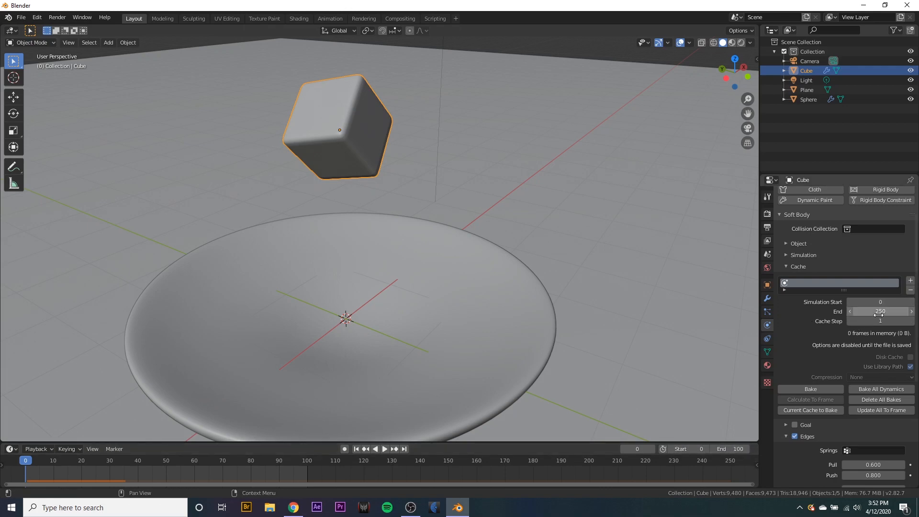
{"action": "type", "text": "100"}
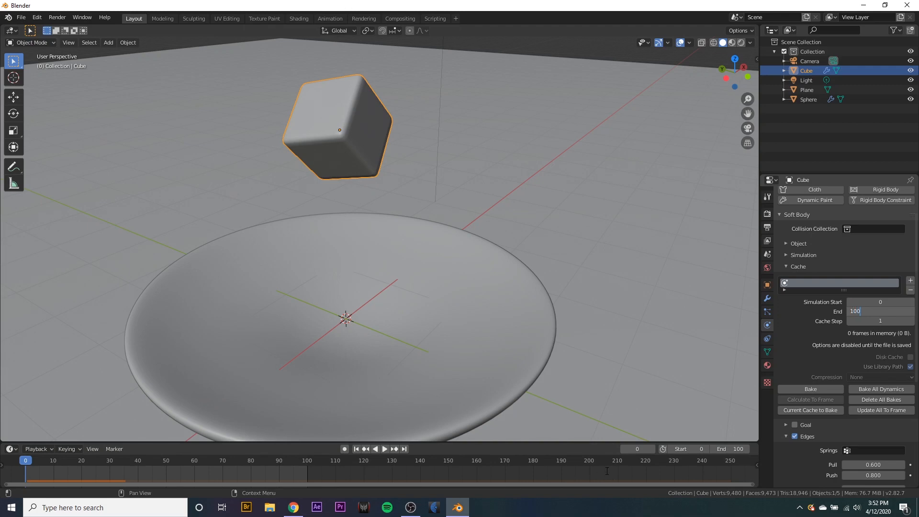
{"action": "key", "text": "Return"}
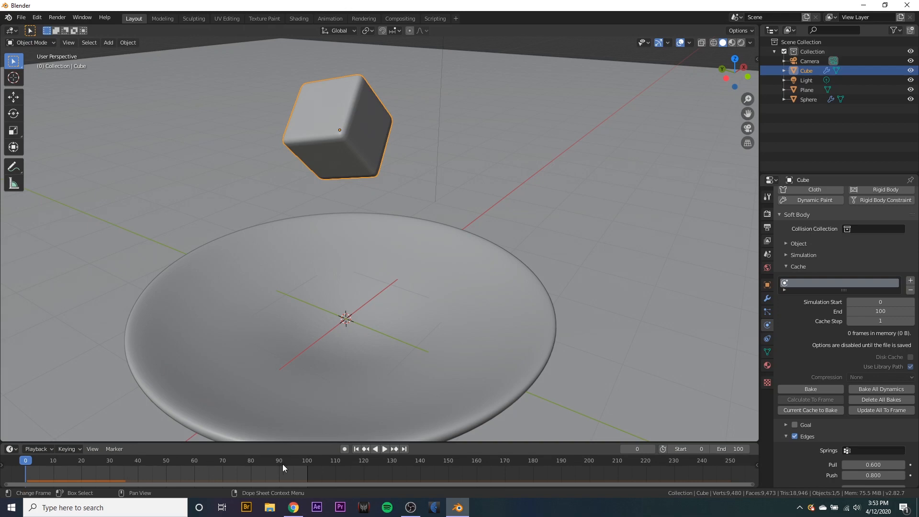
{"action": "middle_click_drag", "start_coordinate": [536, 256], "coordinate": [513, 233]}
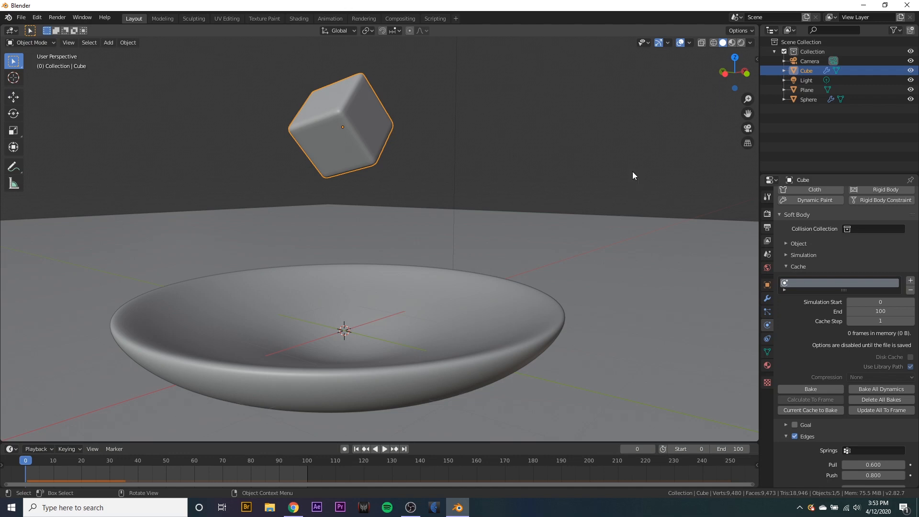
{"action": "middle_click_drag", "start_coordinate": [508, 151], "coordinate": [584, 148]}
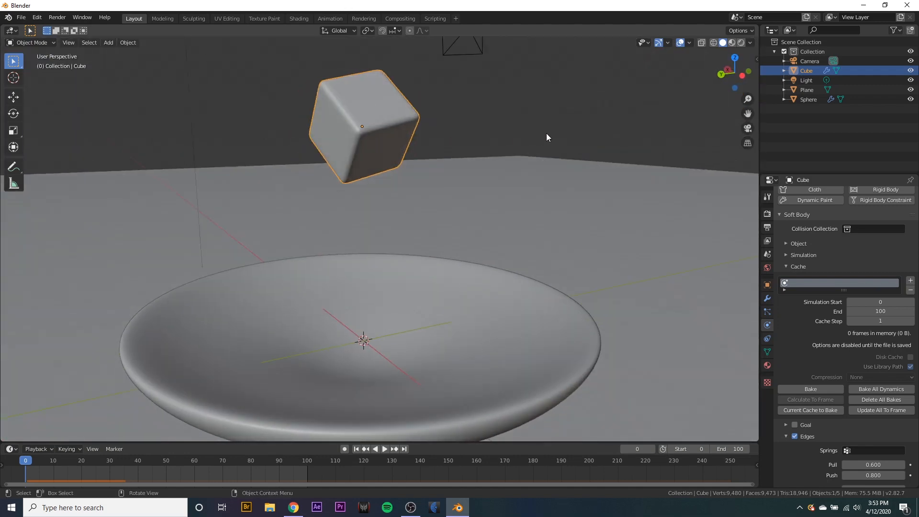
{"action": "middle_click_drag", "start_coordinate": [540, 154], "coordinate": [468, 203]}
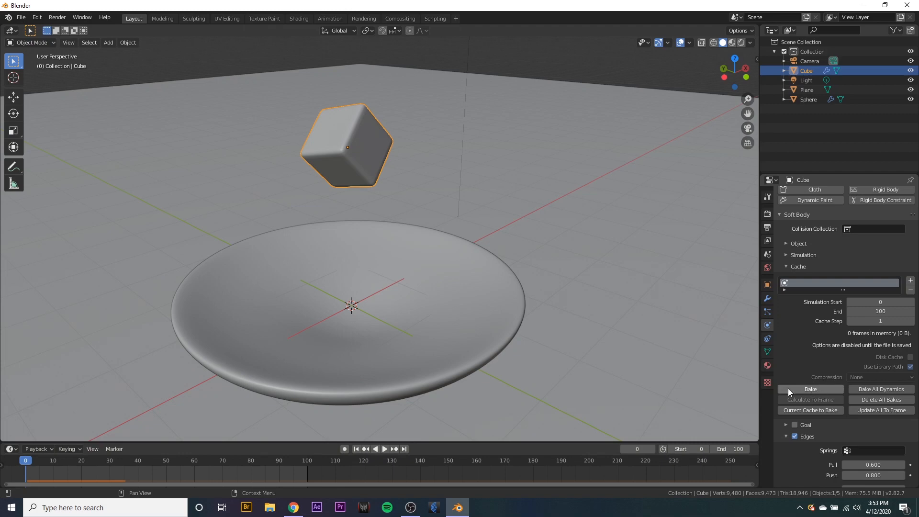
{"action": "scroll", "coordinate": [821, 389], "scroll_direction": "up", "scroll_amount": 2}
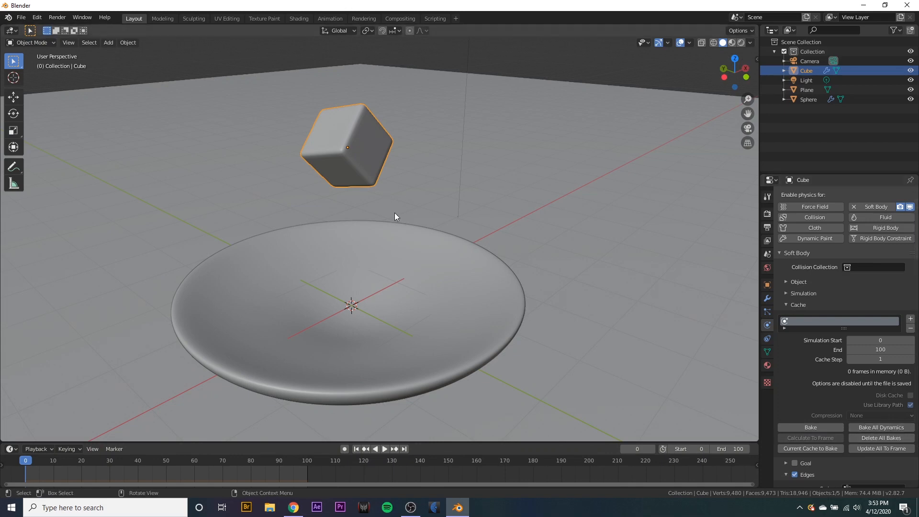
{"action": "middle_click_drag", "start_coordinate": [394, 213], "coordinate": [611, 271]}
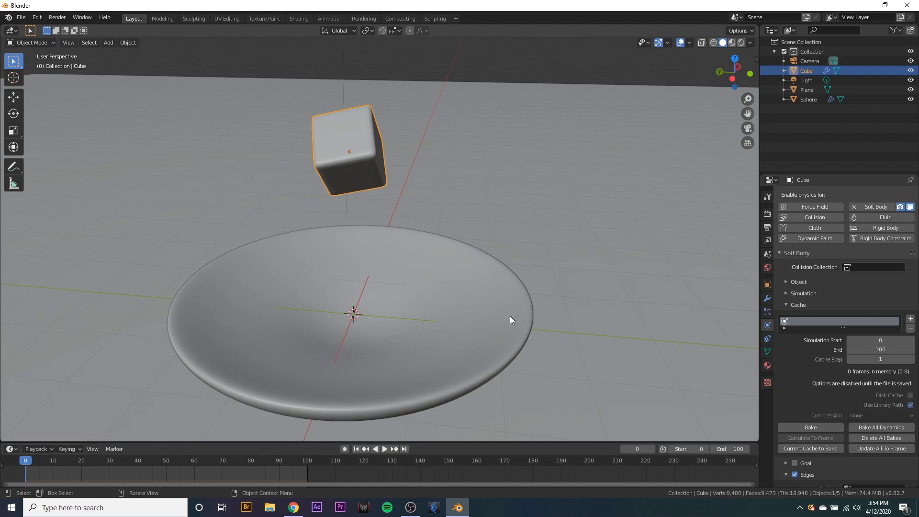
{"action": "middle_click_drag", "start_coordinate": [580, 251], "coordinate": [399, 251]}
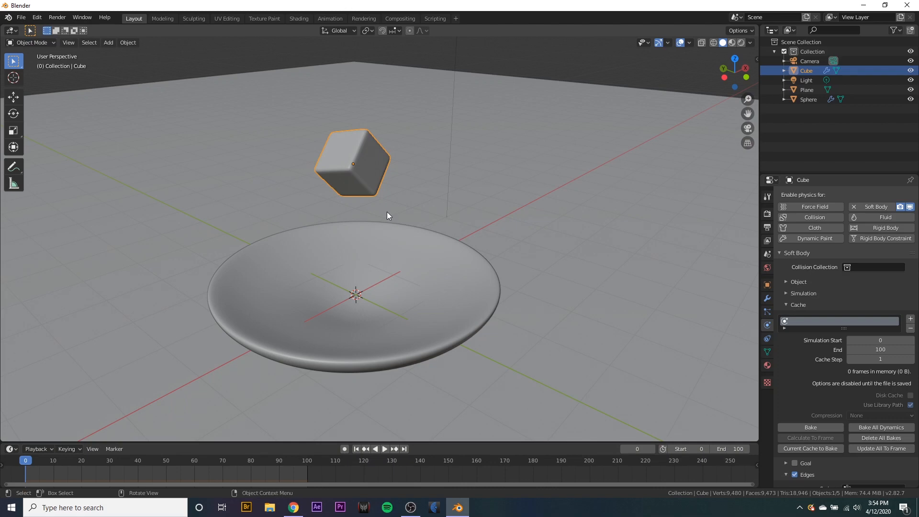
Step: Duplicate the soft body cube and place the copy beside the original above the bowl
{"action": "key", "text": "shift+d"}
{"action": "left_click", "coordinate": [297, 224]}
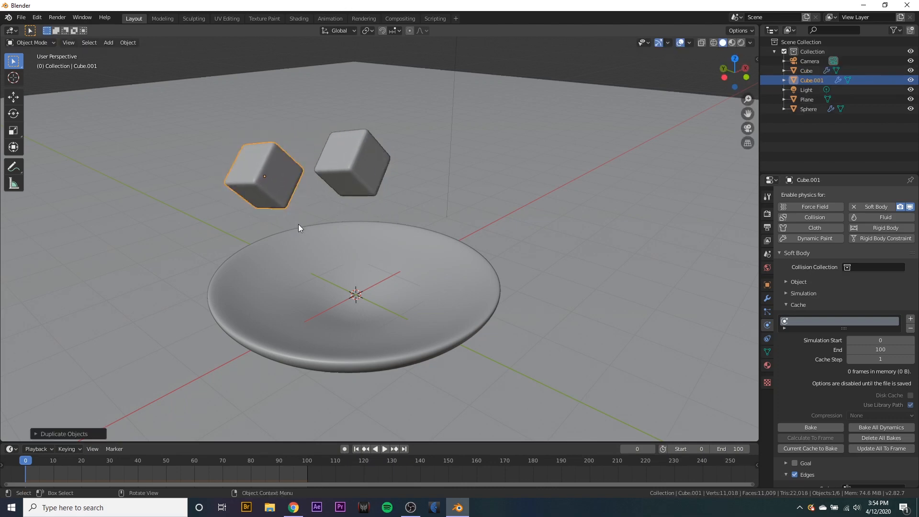
{"action": "scroll", "coordinate": [371, 244], "scroll_direction": "up", "scroll_amount": 3}
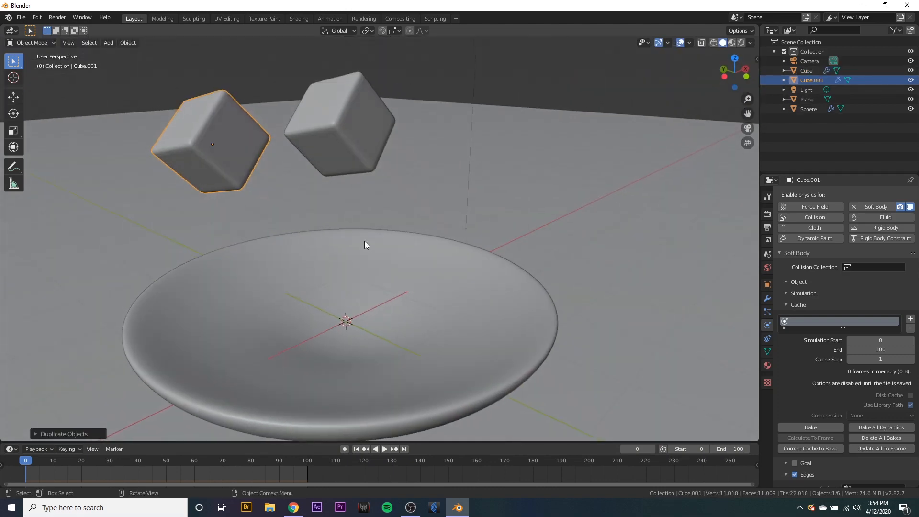
Step: Try out Collision physics on the original cube and its duplicate so the two could collide with each other
{"action": "left_click", "coordinate": [316, 115]}
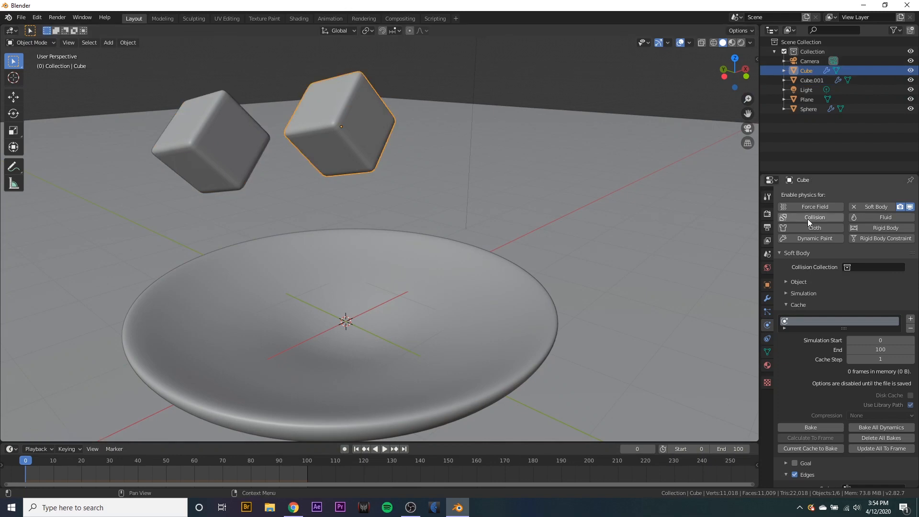
{"action": "left_click", "coordinate": [248, 160]}
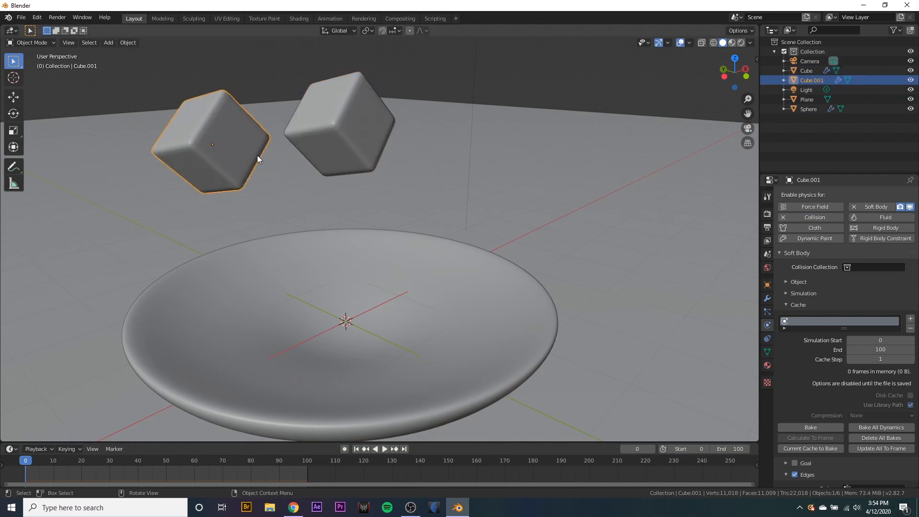
{"action": "left_click", "coordinate": [326, 133]}
{"action": "middle_click_drag", "start_coordinate": [326, 133], "coordinate": [378, 188]}
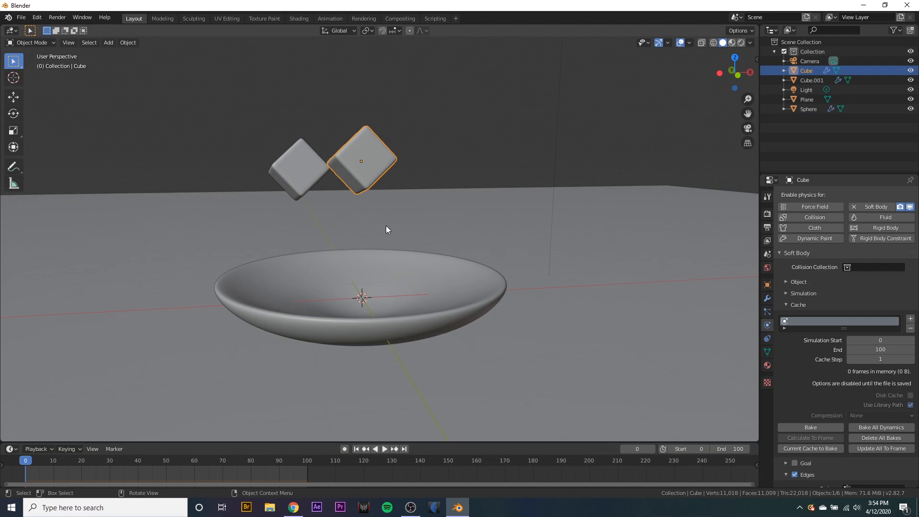
{"action": "scroll", "coordinate": [385, 226], "scroll_direction": "up", "scroll_amount": 3}
{"action": "middle_click_drag", "start_coordinate": [391, 230], "coordinate": [414, 219]}
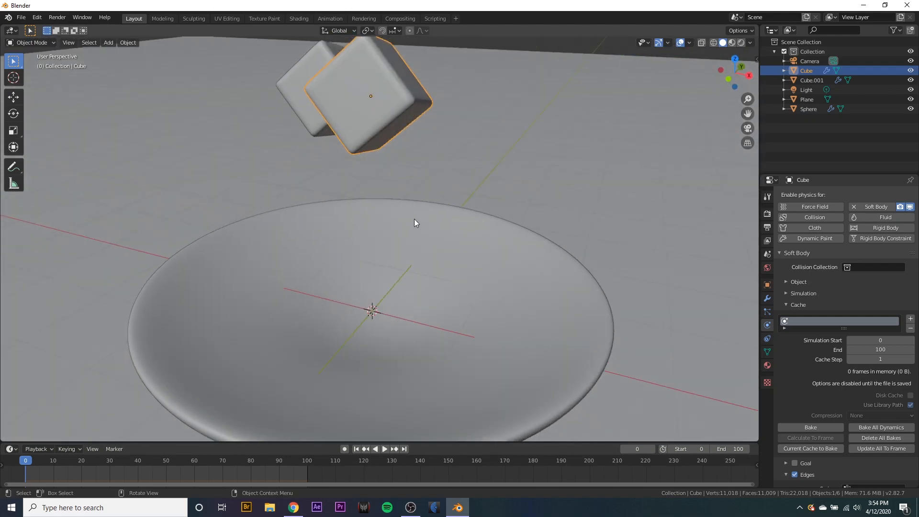
{"action": "scroll", "coordinate": [550, 170], "scroll_direction": "down", "scroll_amount": 4}
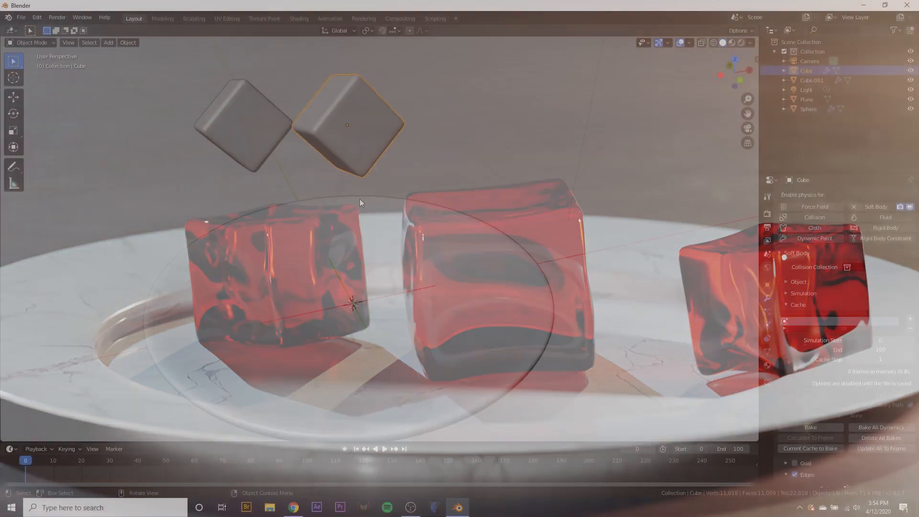
Step: Delete the duplicated cube, leaving only the original above the bowl
{"action": "left_click", "coordinate": [223, 133]}
{"action": "key", "text": "x"}
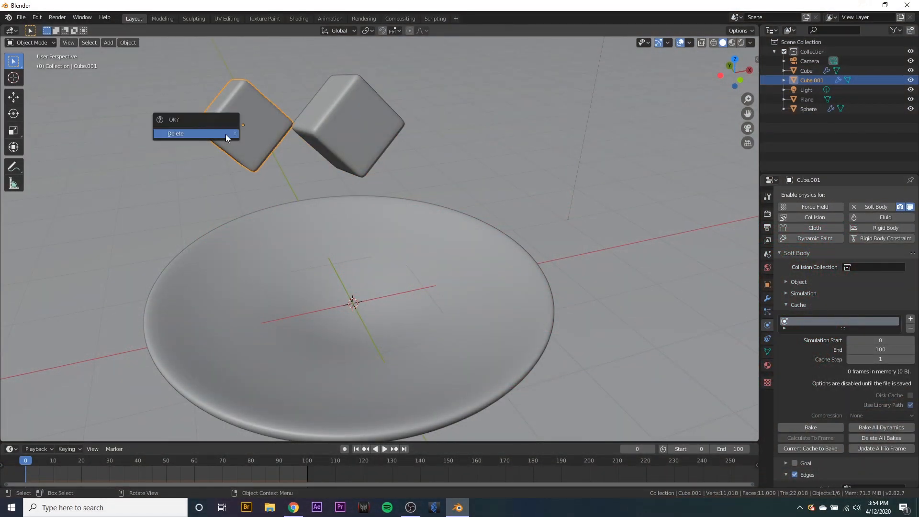
{"action": "left_click", "coordinate": [174, 138]}
Step: Bake all dynamics for the cube's soft body and play back the baked drop into the bowl
{"action": "middle_click_drag", "start_coordinate": [490, 231], "coordinate": [540, 210]}
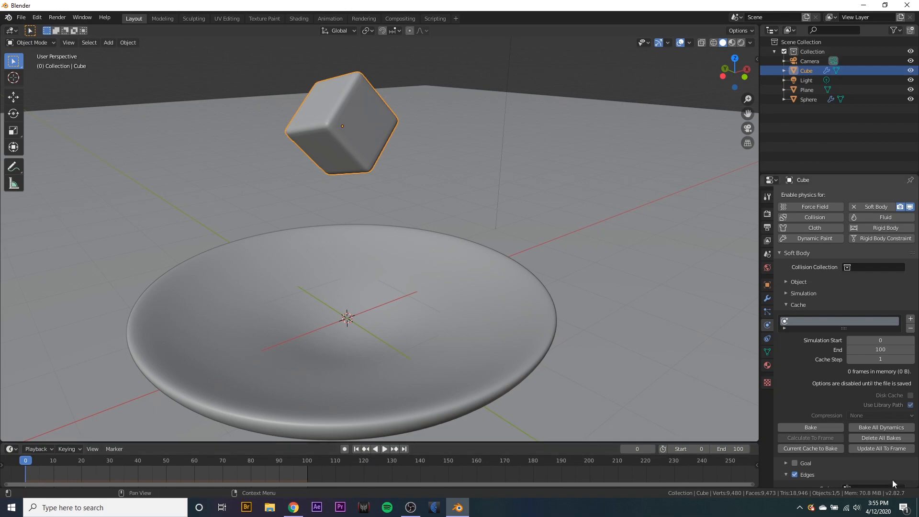
{"action": "left_click", "coordinate": [888, 428]}
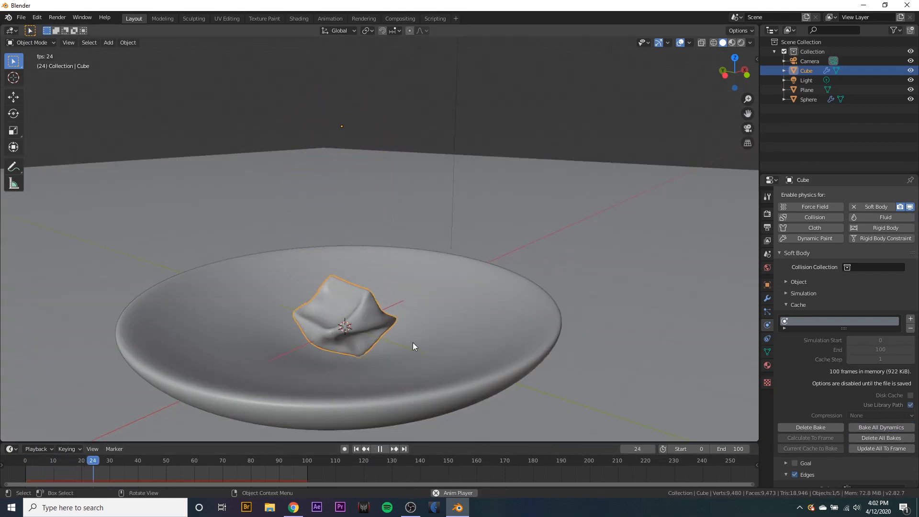
{"action": "mouse_move", "coordinate": [501, 343]}
{"action": "middle_mouse_down"}
{"action": "mouse_move", "coordinate": [397, 349]}
{"action": "mouse_move", "coordinate": [415, 361]}
{"action": "mouse_move", "coordinate": [507, 345]}
{"action": "middle_mouse_up"}
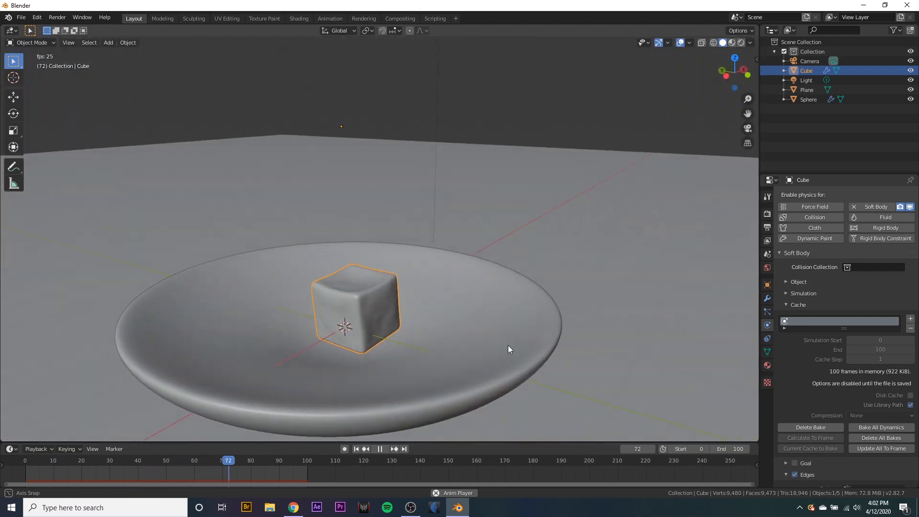
{"action": "middle_click_drag", "start_coordinate": [389, 383], "coordinate": [197, 456]}
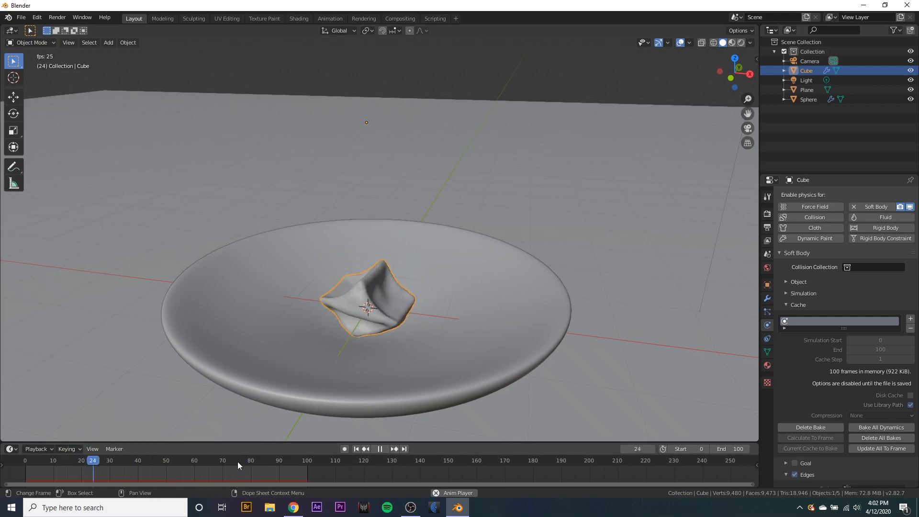
Step: Pause, resume and scrub the baked animation to examine how the cube deforms and settles in the bowl
{"action": "key", "text": "space"}
{"action": "middle_click_drag", "start_coordinate": [346, 381], "coordinate": [463, 374]}
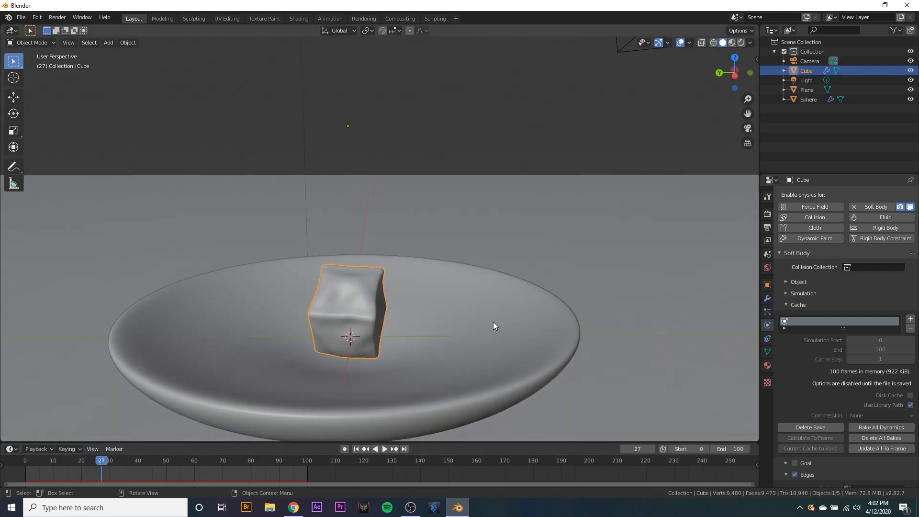
{"action": "middle_click_drag", "start_coordinate": [495, 326], "coordinate": [439, 348]}
{"action": "key", "text": "space"}
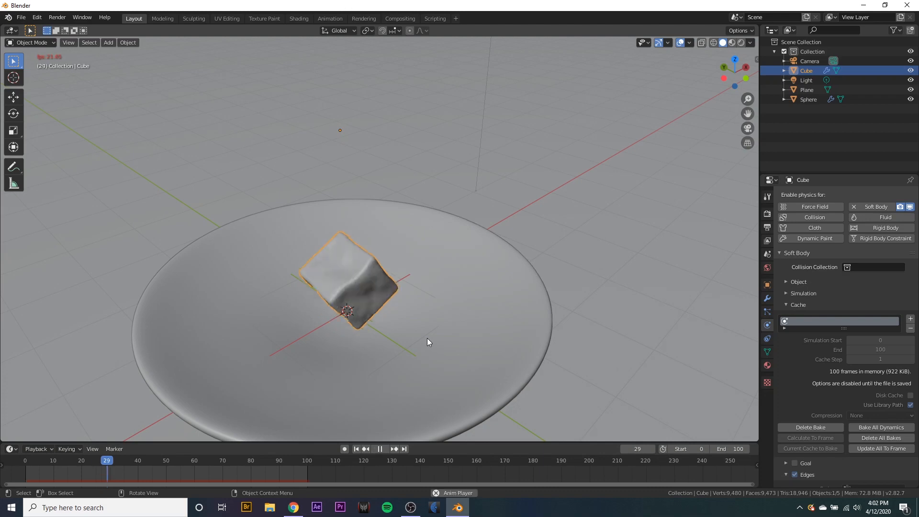
{"action": "middle_click_drag", "start_coordinate": [504, 349], "coordinate": [481, 336]}
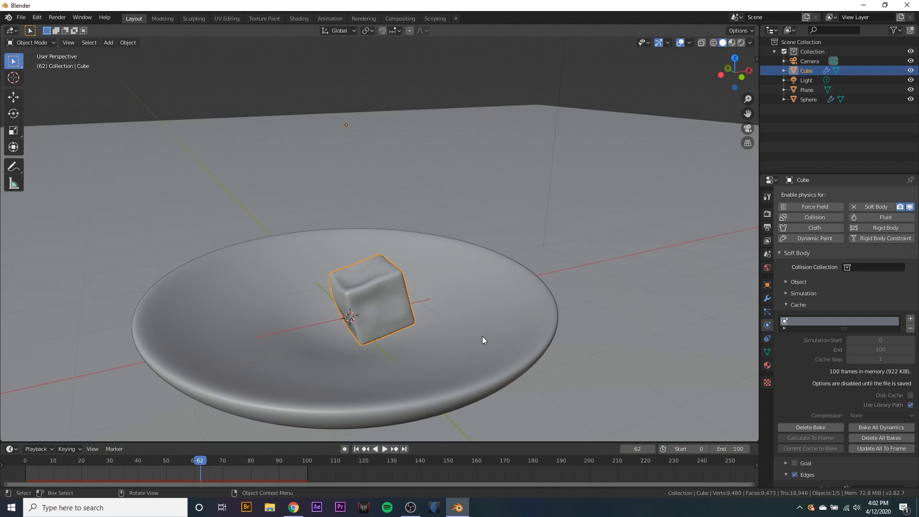
{"action": "left_click_drag", "start_coordinate": [200, 460], "coordinate": [155, 462]}
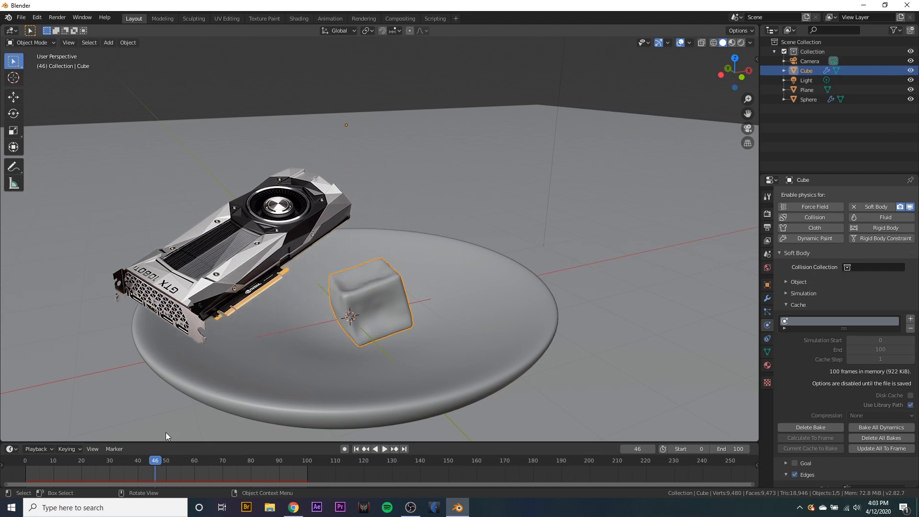
{"action": "mouse_move", "coordinate": [140, 461]}
{"action": "left_mouse_down"}
{"action": "mouse_move", "coordinate": [71, 472]}
{"action": "mouse_move", "coordinate": [117, 458]}
{"action": "mouse_move", "coordinate": [281, 470]}
{"action": "mouse_move", "coordinate": [39, 486]}
{"action": "mouse_move", "coordinate": [144, 478]}
{"action": "left_mouse_up"}
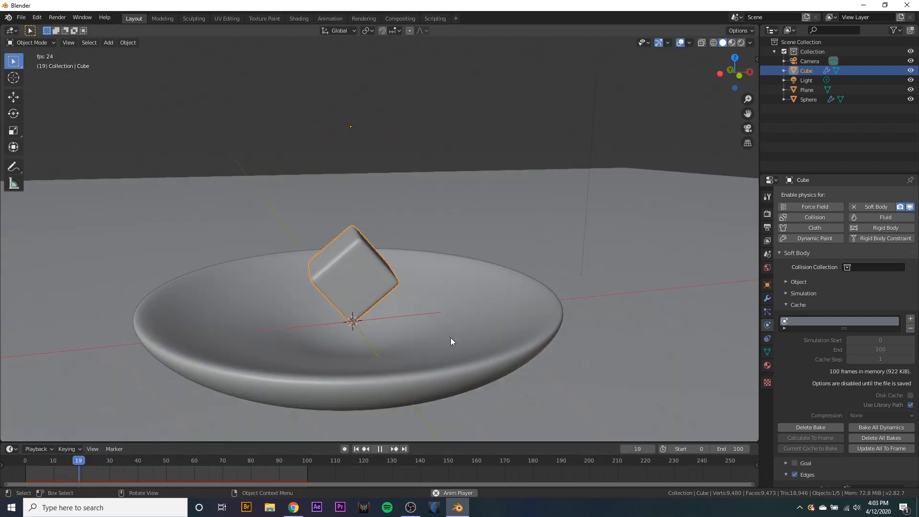
Step: Stop and restart the playback to inspect the cube's impact with the bowl up close
{"action": "key", "text": "space"}
{"action": "middle_click_drag", "start_coordinate": [405, 258], "coordinate": [437, 373]}
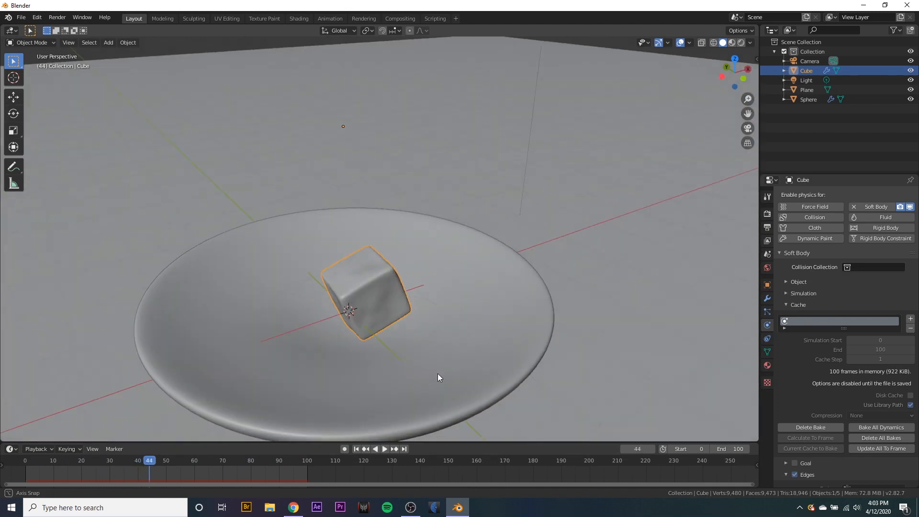
{"action": "scroll", "coordinate": [431, 375], "scroll_direction": "up", "scroll_amount": 3}
{"action": "key", "text": "space"}
{"action": "key", "text": "space"}
{"action": "scroll", "coordinate": [332, 366], "scroll_direction": "down", "scroll_amount": 5}
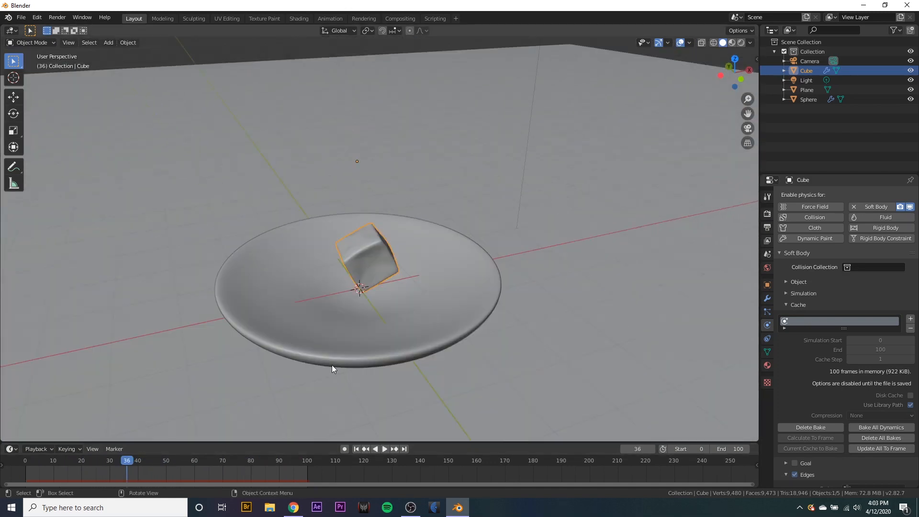
Step: Rewind to frame 3, replay the cube's drop and stop at frame 48 with the cube resting in the bowl
{"action": "left_click_drag", "start_coordinate": [129, 462], "coordinate": [34, 464]}
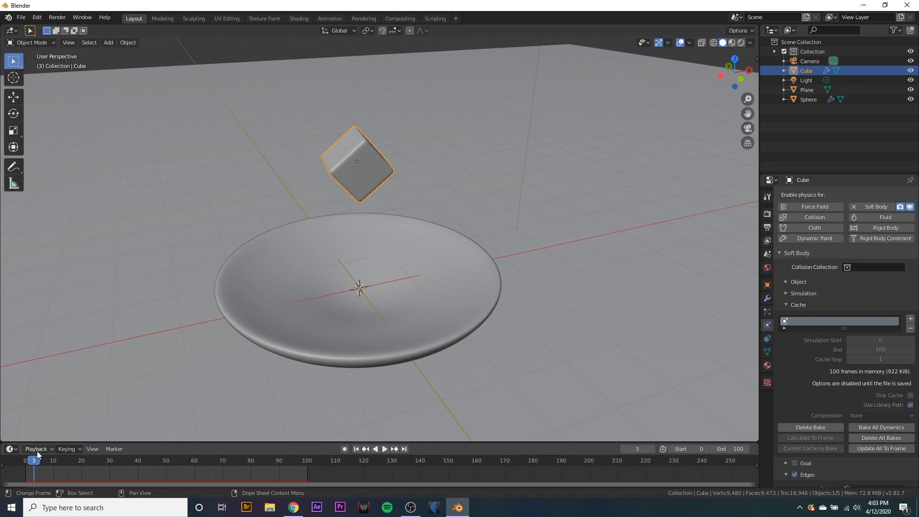
{"action": "key", "text": "space"}
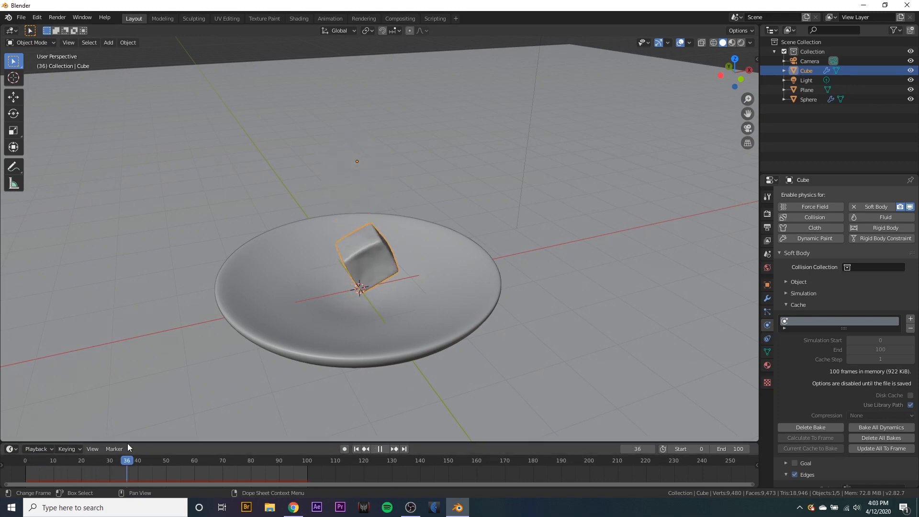
{"action": "key", "text": "space"}
{"action": "scroll", "coordinate": [487, 263], "scroll_direction": "up", "scroll_amount": 2}
{"action": "middle_click_drag", "start_coordinate": [547, 256], "coordinate": [498, 245]}
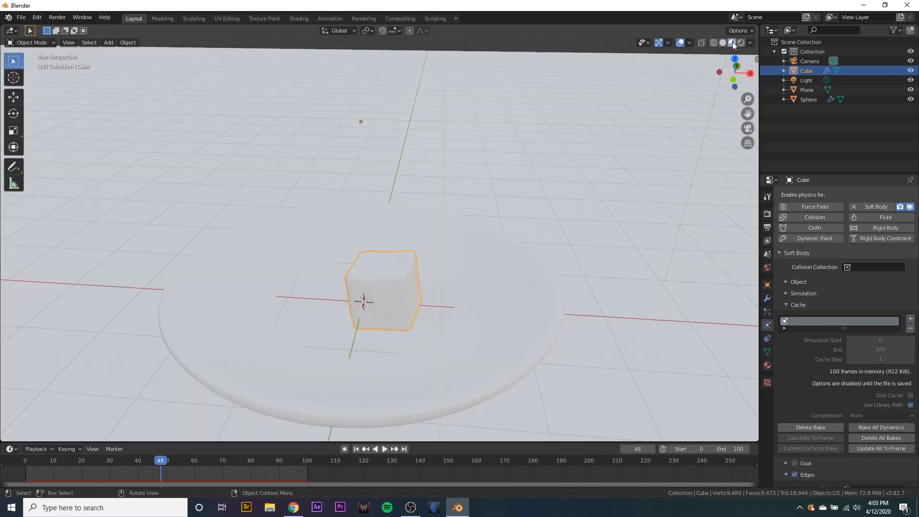
Step: Switch the viewport to Material Preview shading to see the cube's material
{"action": "left_click", "coordinate": [732, 43]}
{"action": "middle_click_drag", "start_coordinate": [487, 238], "coordinate": [570, 269]}
{"action": "scroll", "coordinate": [563, 237], "scroll_direction": "up", "scroll_amount": 3}
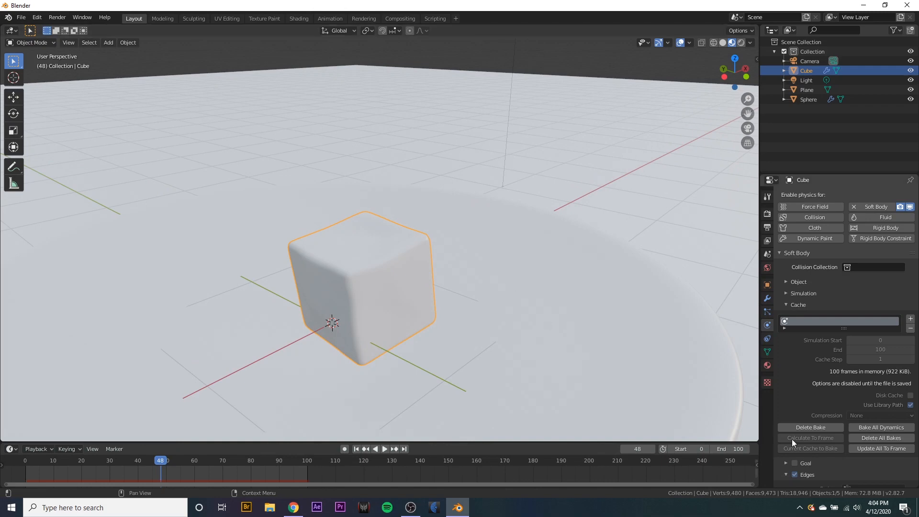
Step: Set the Transmission of the cube's Principled BSDF material to 1.000
{"action": "left_click", "coordinate": [768, 366]}
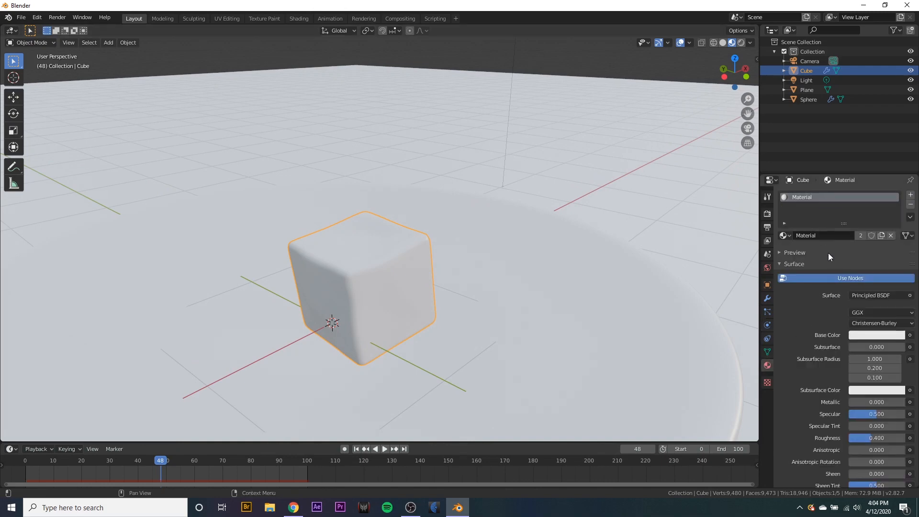
{"action": "scroll", "coordinate": [841, 318], "scroll_direction": "down", "scroll_amount": 2}
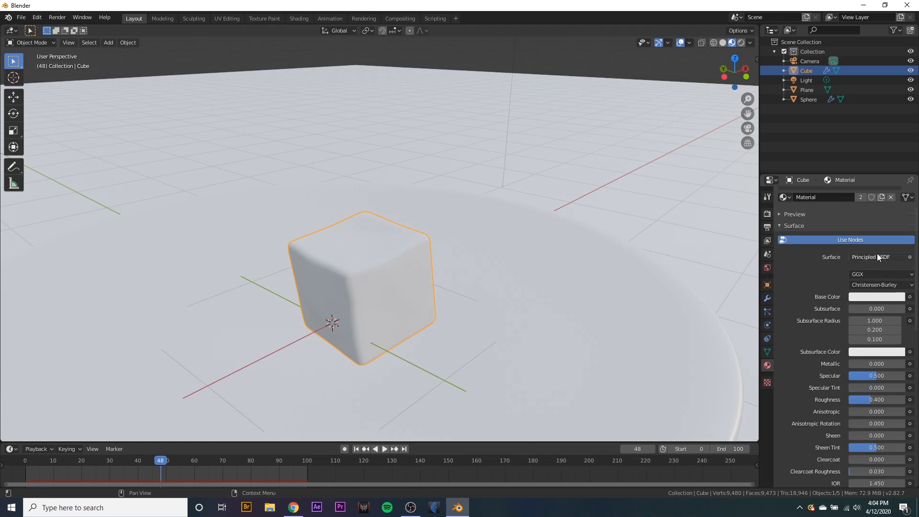
{"action": "scroll", "coordinate": [814, 297], "scroll_direction": "down", "scroll_amount": 2}
{"action": "scroll", "coordinate": [483, 278], "scroll_direction": "down", "scroll_amount": 3}
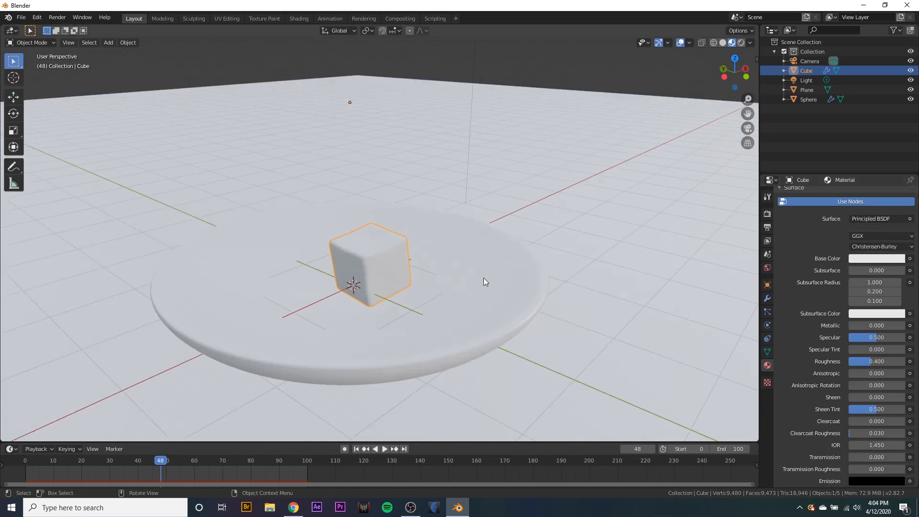
{"action": "scroll", "coordinate": [484, 275], "scroll_direction": "up", "scroll_amount": 3}
{"action": "scroll", "coordinate": [833, 345], "scroll_direction": "down", "scroll_amount": 6}
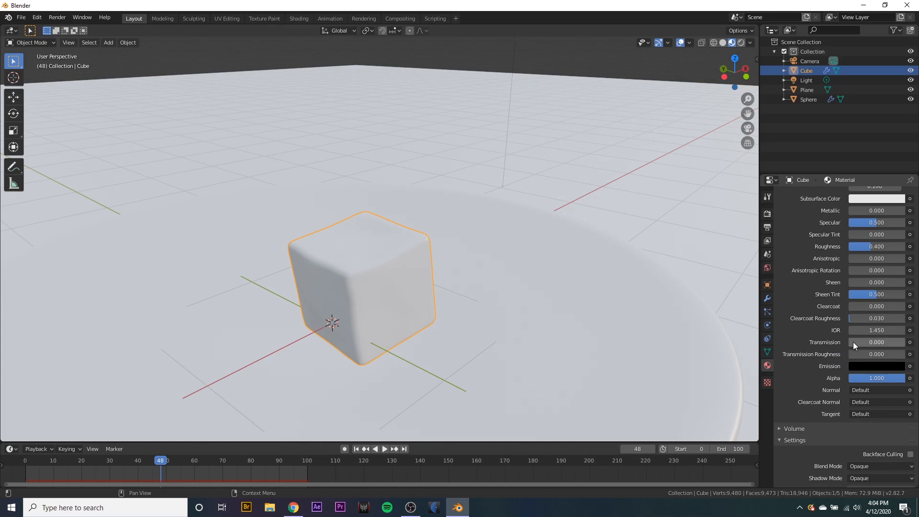
{"action": "left_click_drag", "start_coordinate": [853, 342], "coordinate": [906, 345]}
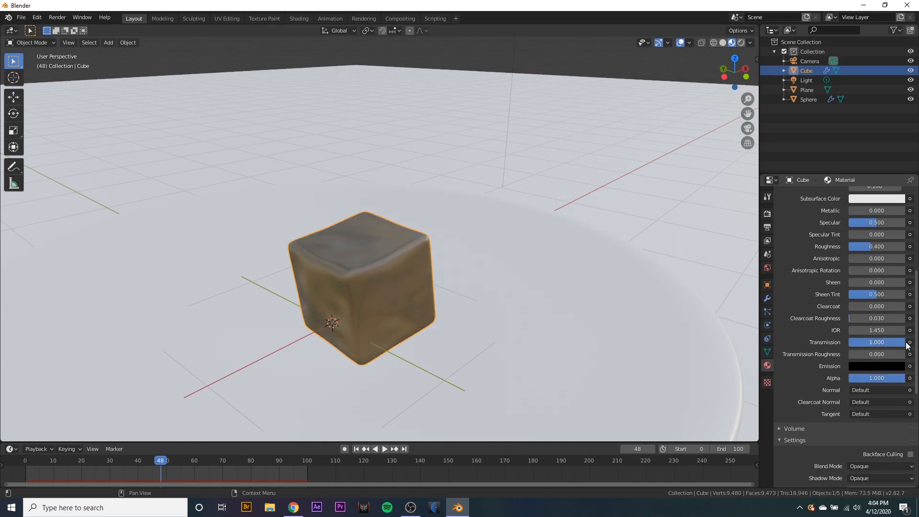
Step: Switch the viewport to Rendered shading to check the transmissive cube in the bowl
{"action": "left_click", "coordinate": [744, 43]}
{"action": "middle_click_drag", "start_coordinate": [622, 181], "coordinate": [709, 297]}
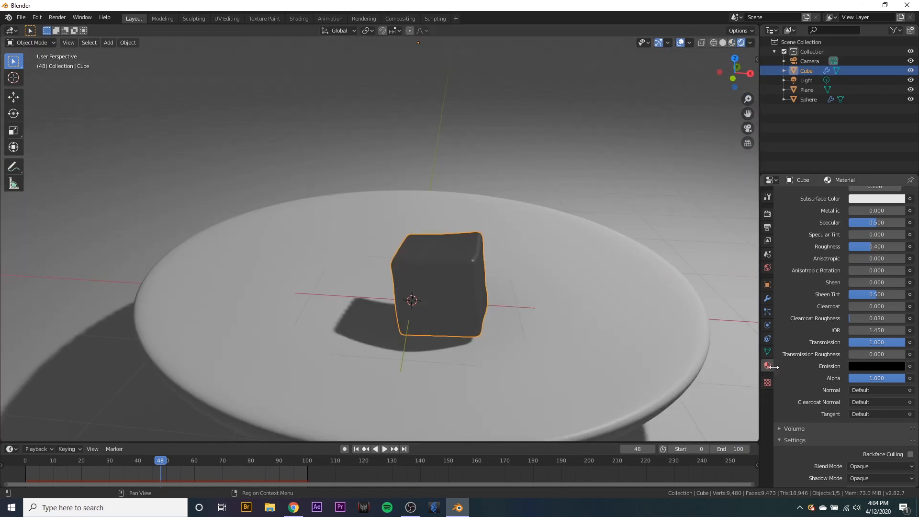
Step: Switch the scene's render engine to Cycles and set its device to GPU Compute
{"action": "left_click", "coordinate": [767, 215]}
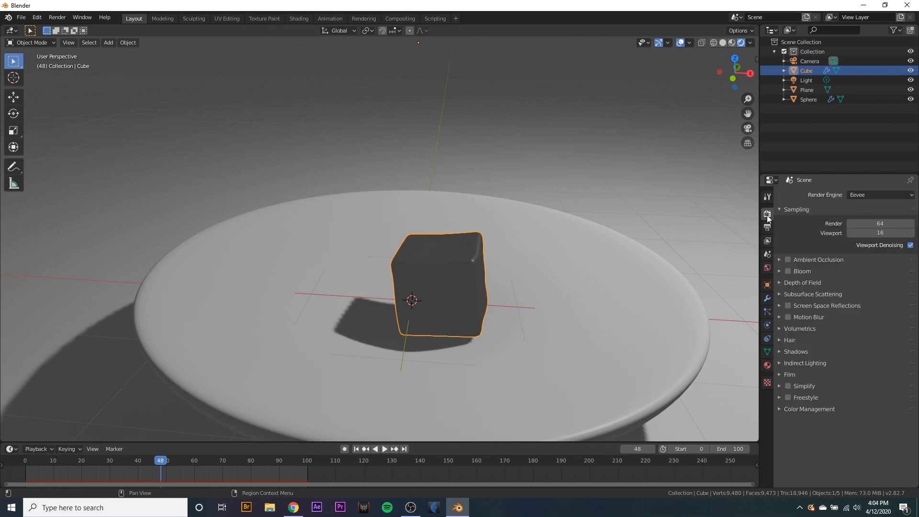
{"action": "left_click", "coordinate": [859, 196]}
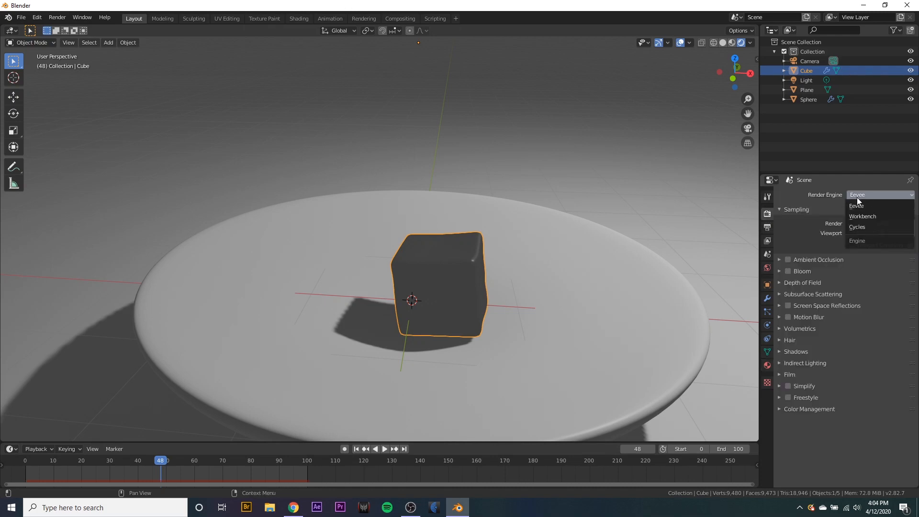
{"action": "left_click", "coordinate": [868, 226]}
{"action": "left_click", "coordinate": [865, 221]}
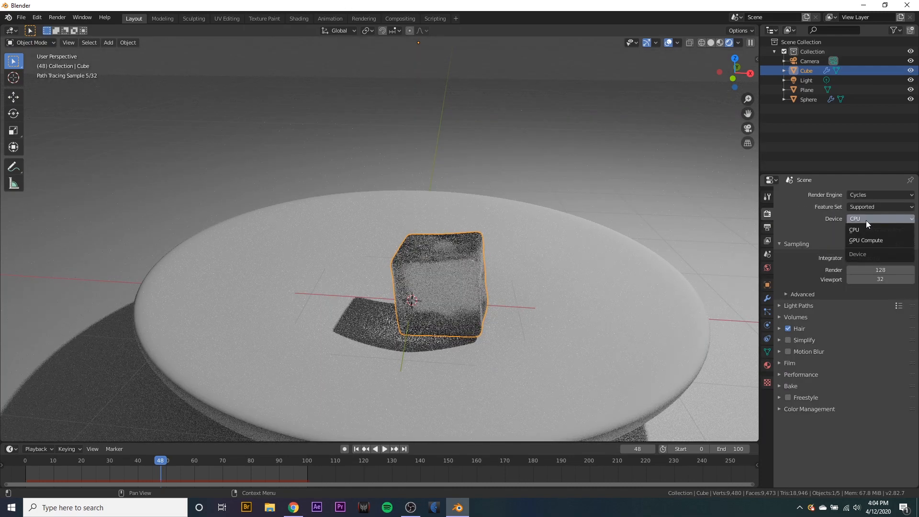
{"action": "left_click", "coordinate": [867, 240]}
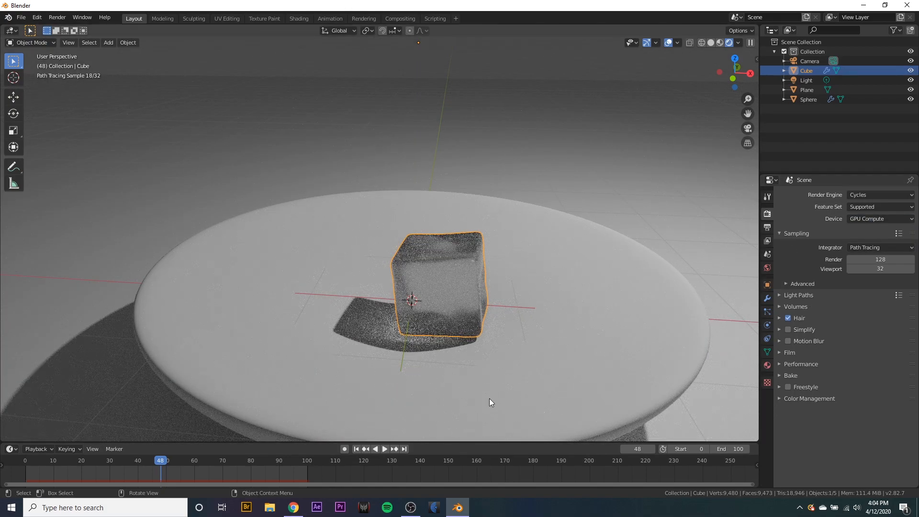
Step: Lower the Roughness of the cube's Principled BSDF material to 0.092 for a clearer glass look
{"action": "left_click", "coordinate": [768, 365]}
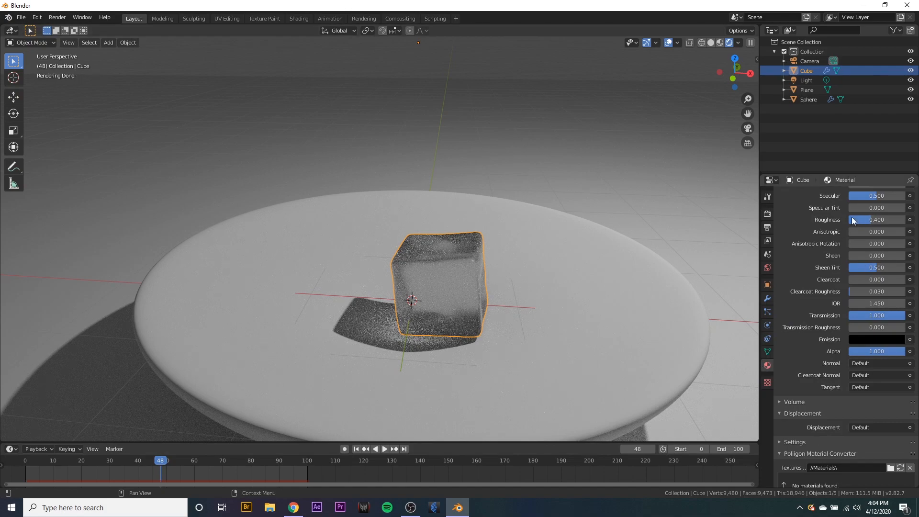
{"action": "left_click_drag", "start_coordinate": [872, 219], "coordinate": [854, 219]}
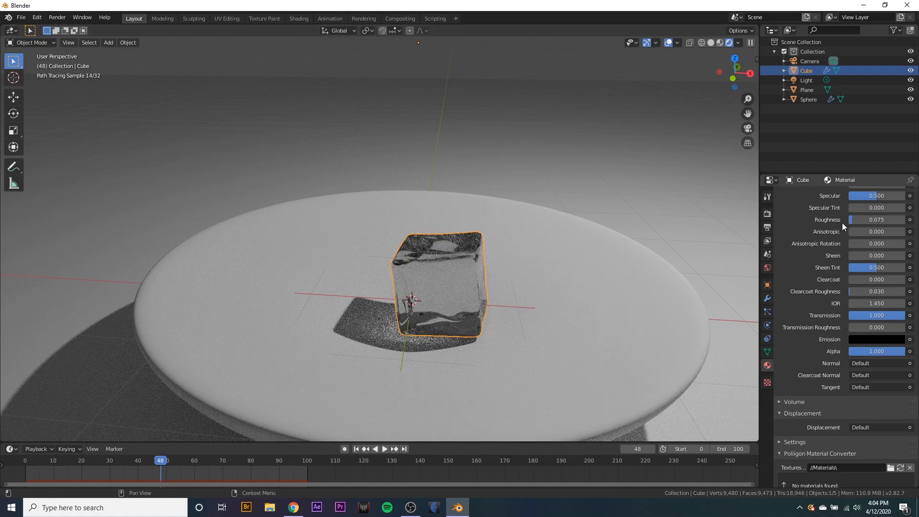
{"action": "left_click_drag", "start_coordinate": [853, 219], "coordinate": [855, 219]}
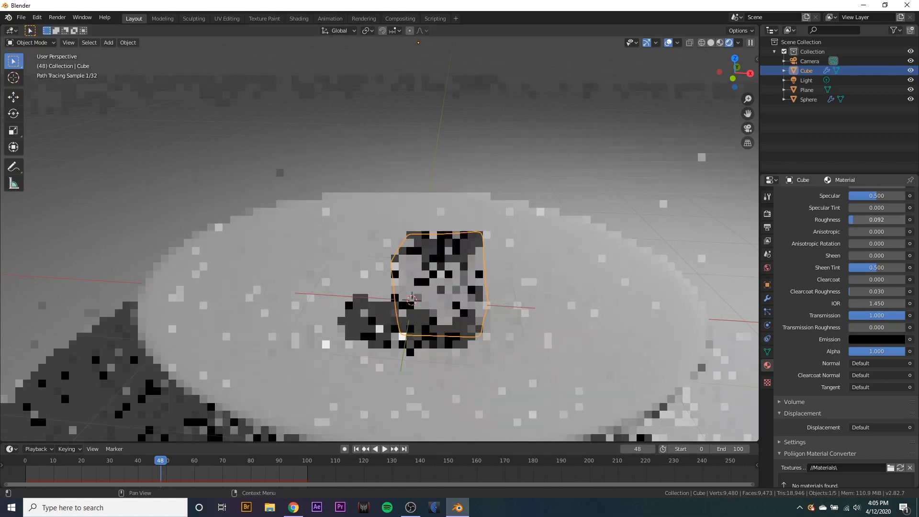
{"action": "middle_click_drag", "start_coordinate": [553, 335], "coordinate": [590, 329]}
{"action": "scroll", "coordinate": [587, 330], "scroll_direction": "up", "scroll_amount": 2}
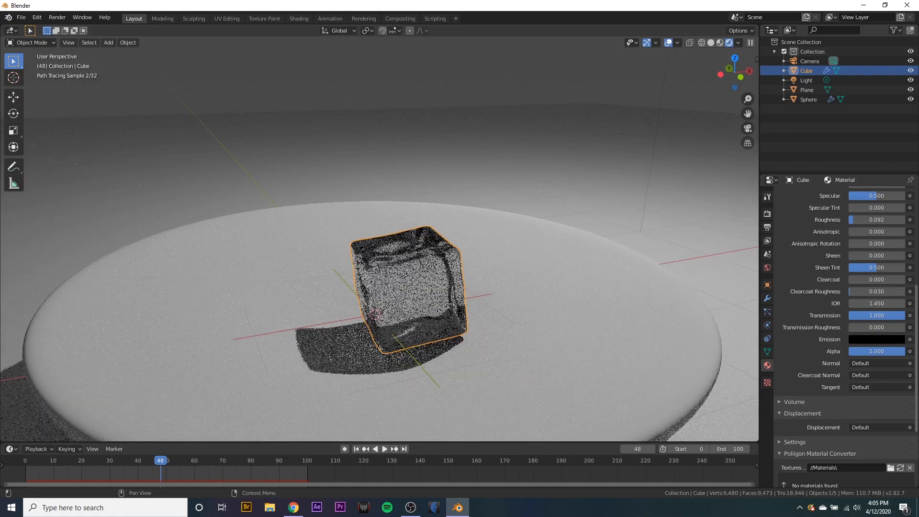
Step: Set the Base Color of the cube's material to a saturated orange-red
{"action": "scroll", "coordinate": [818, 306], "scroll_direction": "up", "scroll_amount": 10}
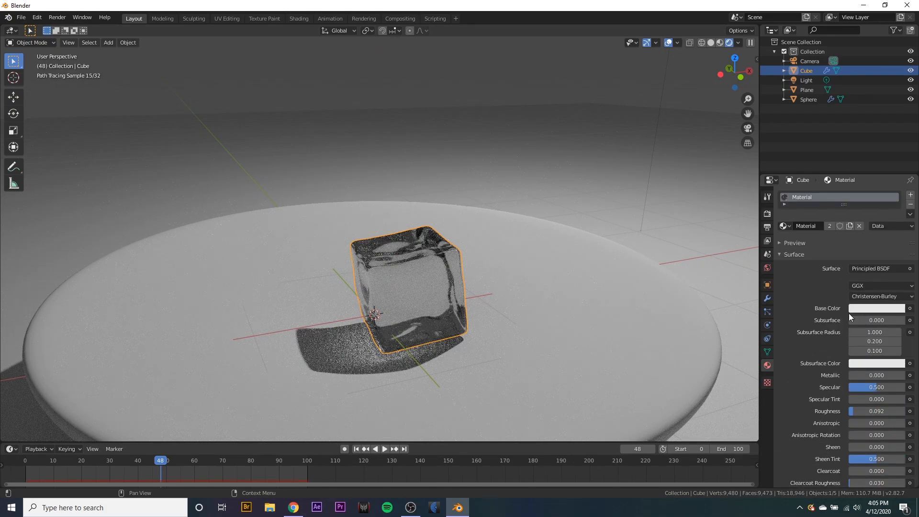
{"action": "left_click", "coordinate": [875, 309]}
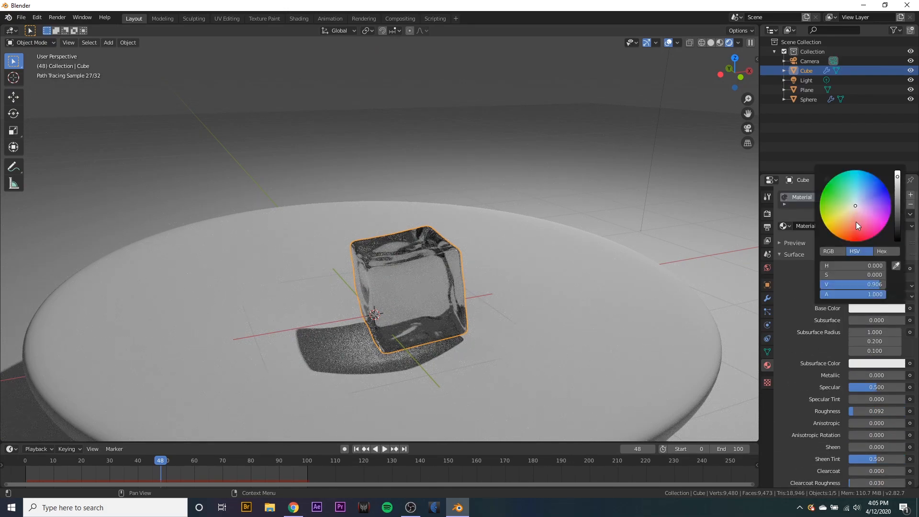
{"action": "left_click_drag", "start_coordinate": [854, 225], "coordinate": [851, 234]}
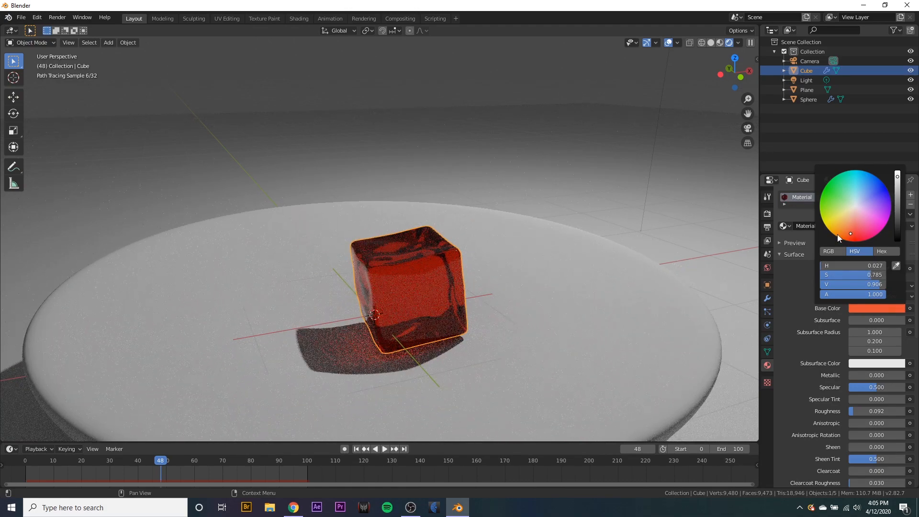
{"action": "left_click", "coordinate": [865, 308]}
{"action": "scroll", "coordinate": [635, 248], "scroll_direction": "down", "scroll_amount": 3}
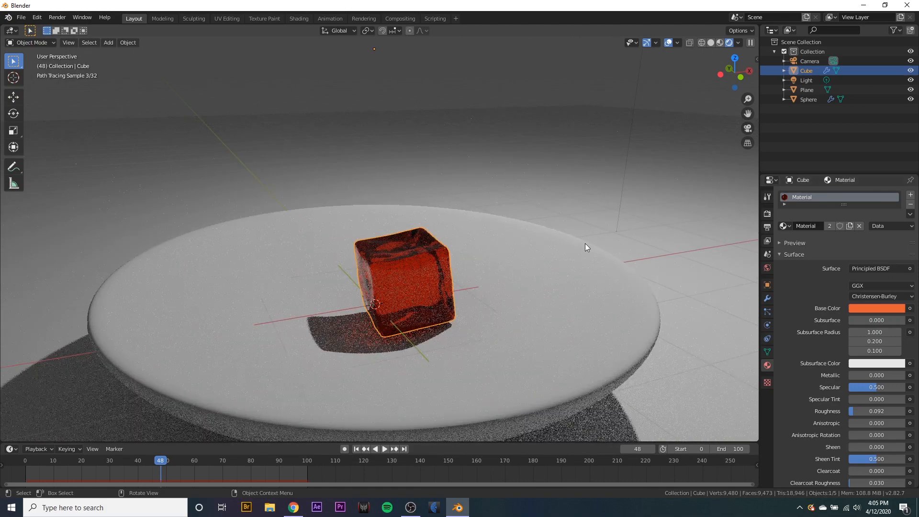
{"action": "middle_click_drag", "start_coordinate": [585, 247], "coordinate": [601, 246]}
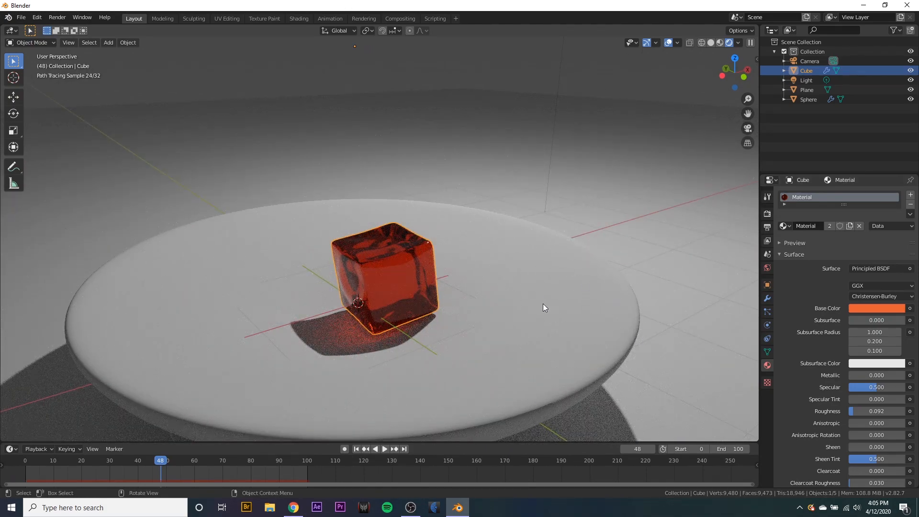
Step: Switch the viewport back to Material Preview shading and view the whole bowl on the floor
{"action": "left_click", "coordinate": [720, 43]}
{"action": "mouse_move", "coordinate": [529, 215]}
{"action": "middle_mouse_down"}
{"action": "mouse_move", "coordinate": [472, 225]}
{"action": "mouse_move", "coordinate": [416, 204]}
{"action": "mouse_move", "coordinate": [533, 205]}
{"action": "mouse_move", "coordinate": [401, 273]}
{"action": "mouse_move", "coordinate": [482, 325]}
{"action": "middle_mouse_up"}
{"action": "scroll", "coordinate": [486, 323], "scroll_direction": "down", "scroll_amount": 5}
{"action": "scroll", "coordinate": [479, 324], "scroll_direction": "up", "scroll_amount": 4}
{"action": "scroll", "coordinate": [478, 323], "scroll_direction": "down", "scroll_amount": 4}
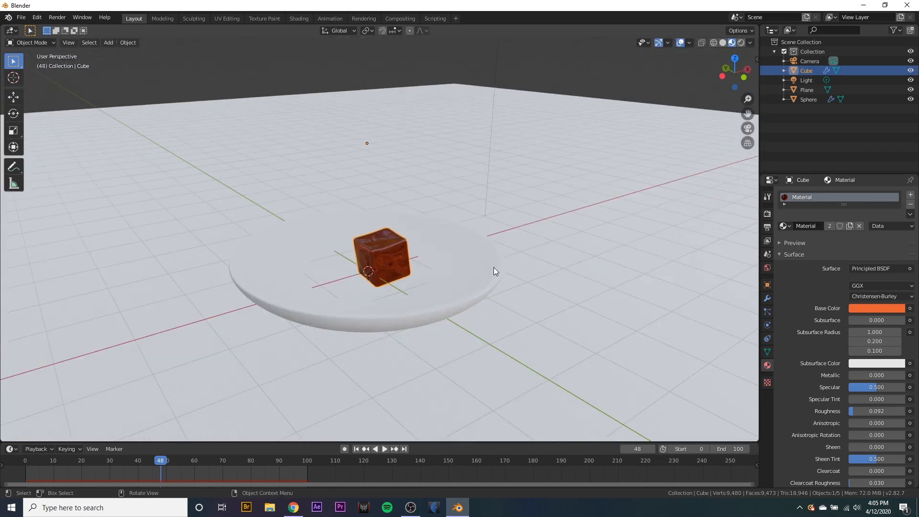
Step: Add a new material to the bowl and bring up its Poliigon Material Converter settings
{"action": "left_click", "coordinate": [445, 286]}
{"action": "scroll", "coordinate": [499, 297], "scroll_direction": "up", "scroll_amount": 2}
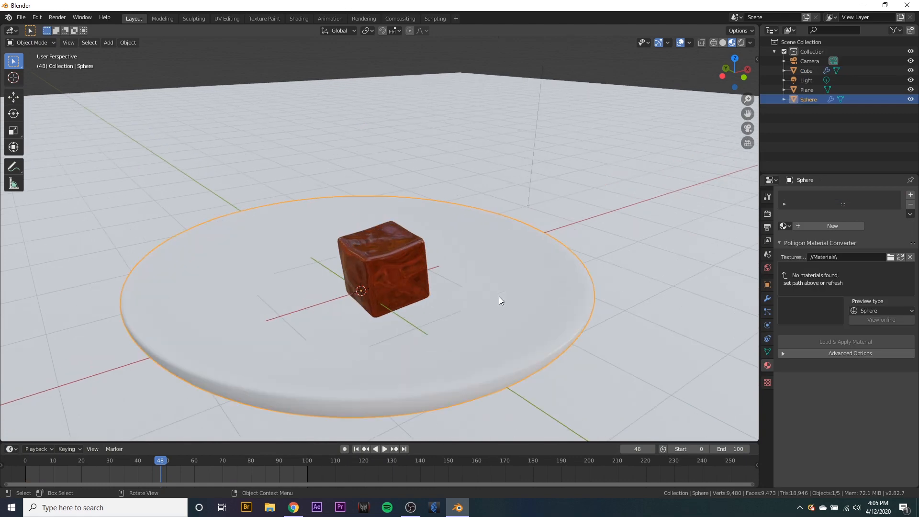
{"action": "scroll", "coordinate": [507, 253], "scroll_direction": "up", "scroll_amount": 2}
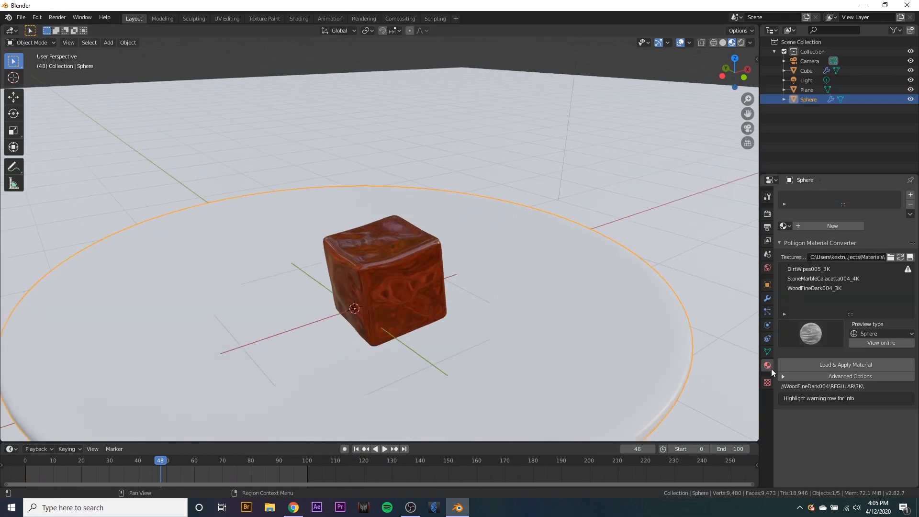
{"action": "left_click", "coordinate": [910, 195]}
{"action": "left_click", "coordinate": [832, 226]}
{"action": "left_click", "coordinate": [780, 254]}
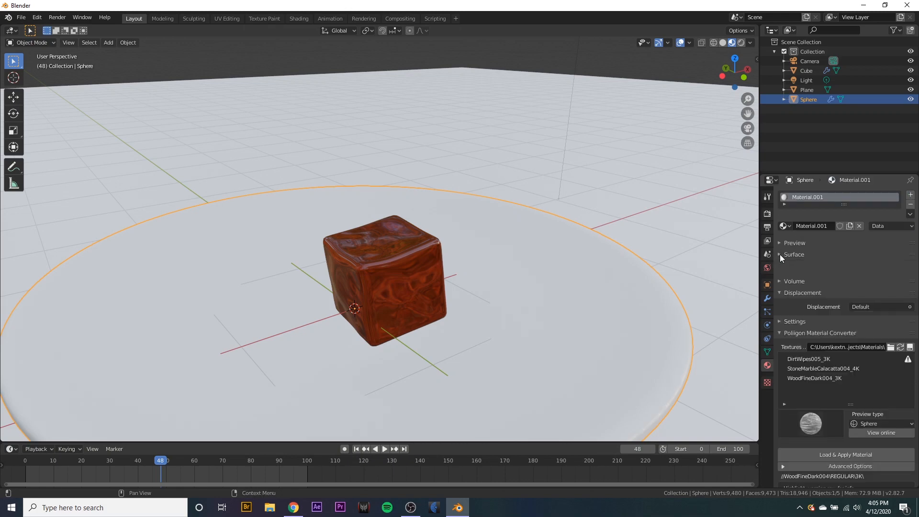
{"action": "scroll", "coordinate": [814, 278], "scroll_direction": "down", "scroll_amount": 1}
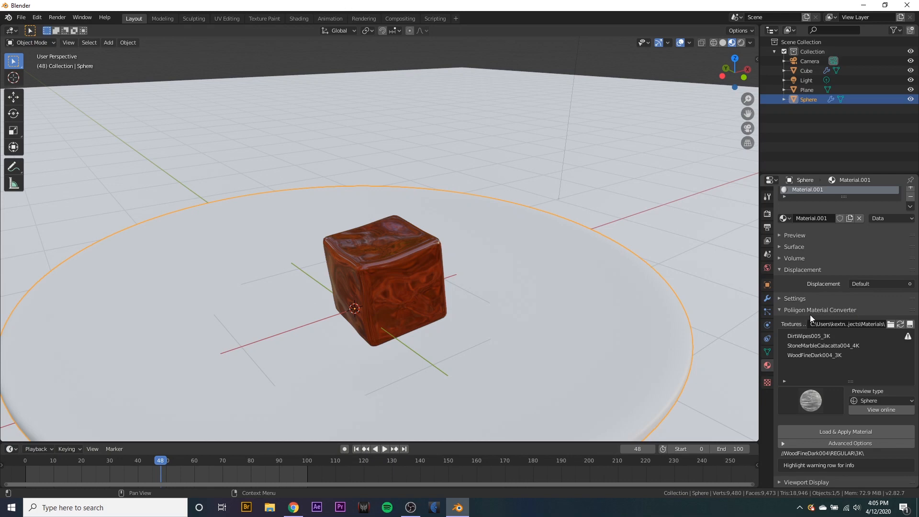
Step: Look up the Poliigon Material Converter among the add-ons in Blender Preferences using the search text "pol"
{"action": "left_click", "coordinate": [37, 18]}
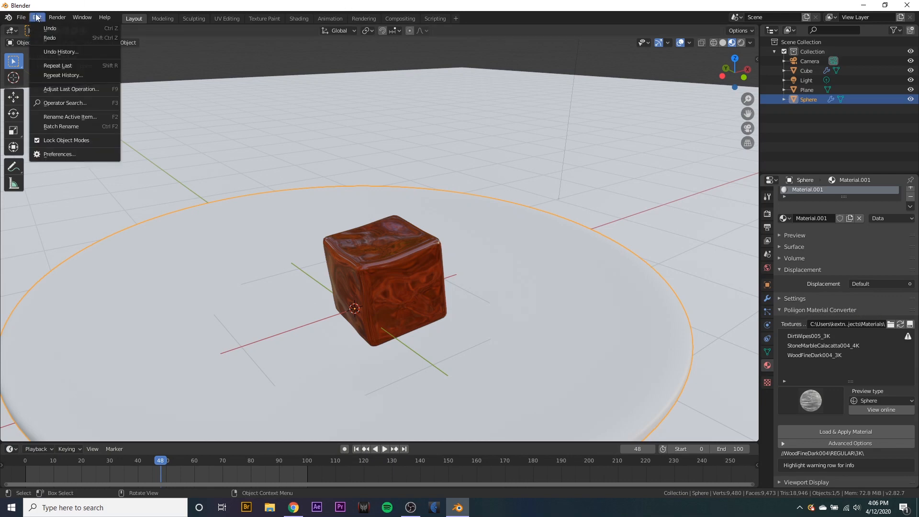
{"action": "left_click", "coordinate": [54, 154]}
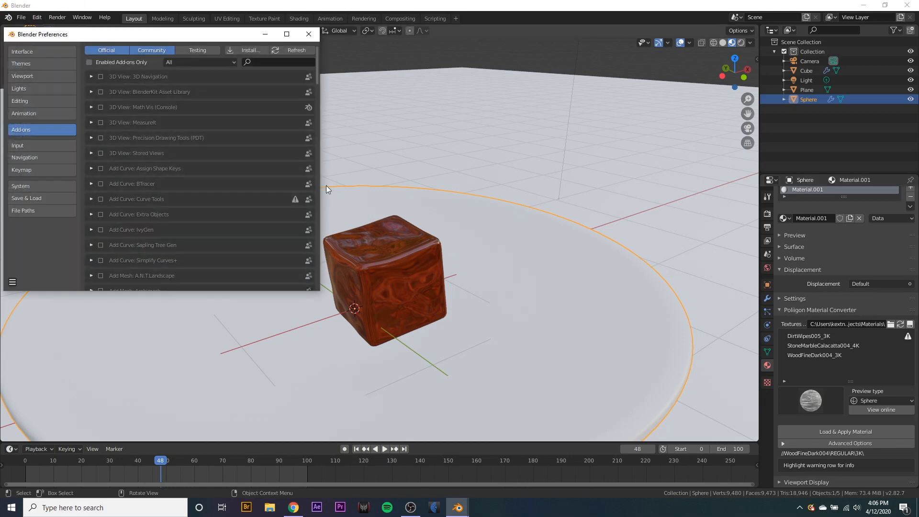
{"action": "left_click", "coordinate": [258, 63]}
{"action": "type", "text": "pol"}
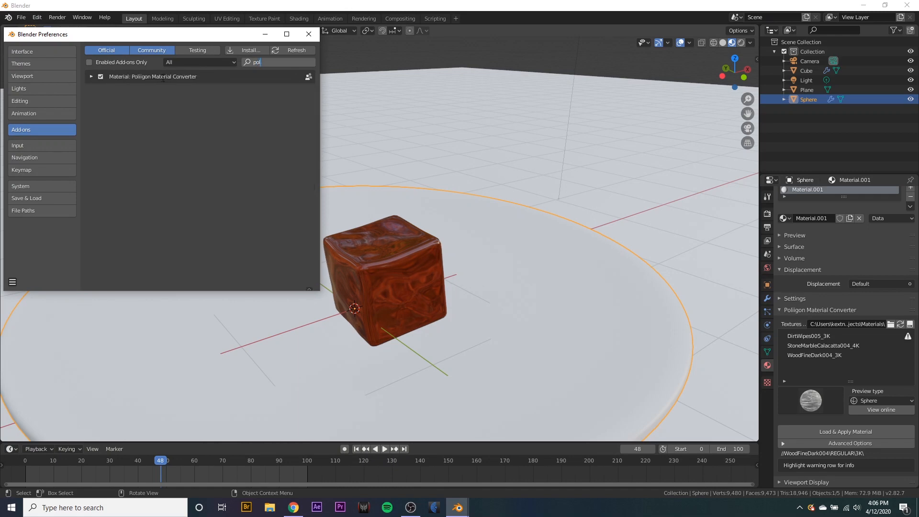
{"action": "left_click", "coordinate": [308, 34]}
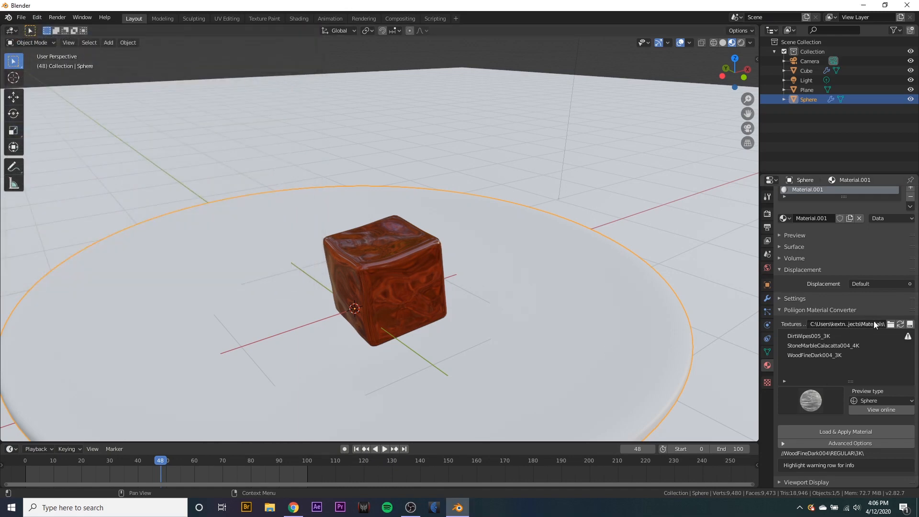
Step: Load and apply the WoodFineDark004_3K Poliigon material to the bowl
{"action": "middle_click_drag", "start_coordinate": [627, 311], "coordinate": [553, 276]}
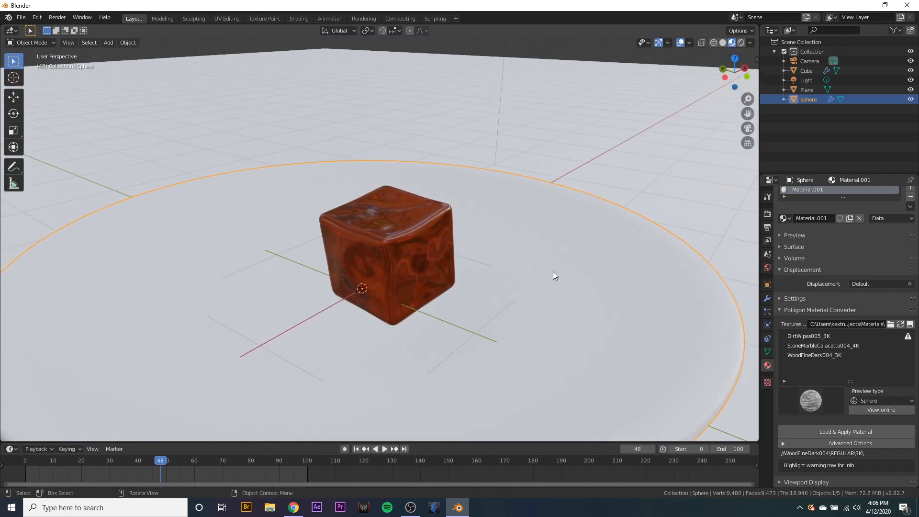
{"action": "middle_click_drag", "start_coordinate": [547, 200], "coordinate": [718, 260]}
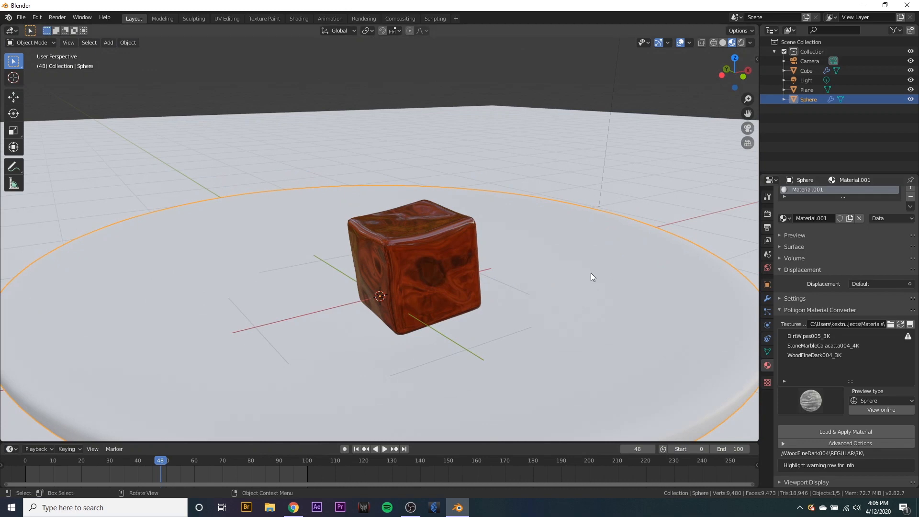
{"action": "left_click", "coordinate": [814, 334]}
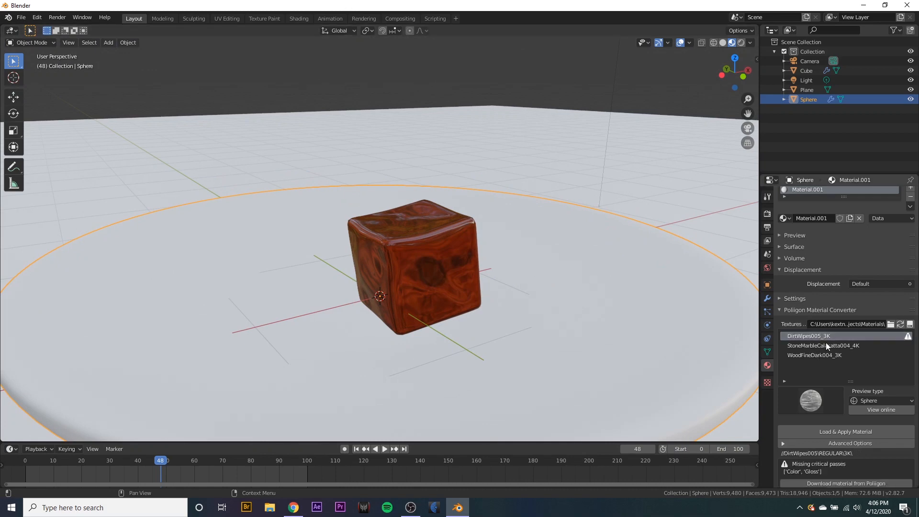
{"action": "left_click", "coordinate": [826, 344]}
{"action": "left_click", "coordinate": [808, 355]}
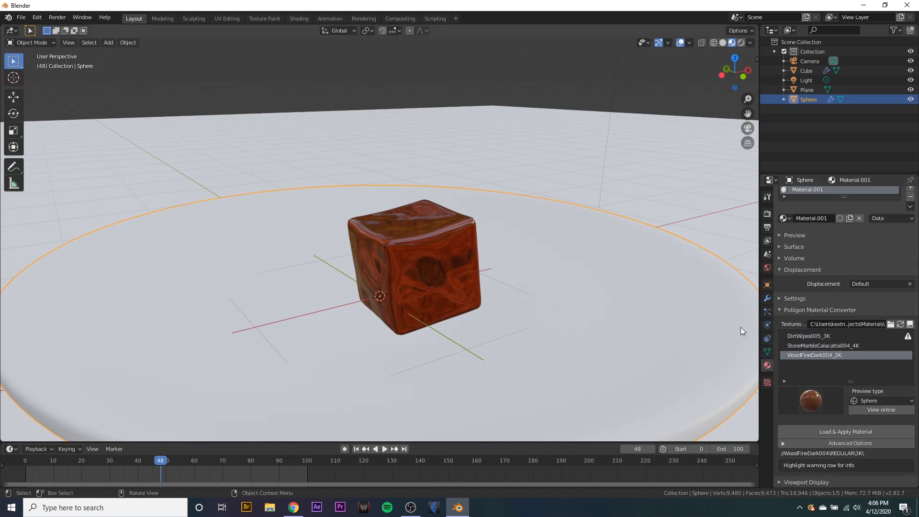
{"action": "middle_click_drag", "start_coordinate": [740, 327], "coordinate": [756, 345]}
{"action": "left_click", "coordinate": [831, 432]}
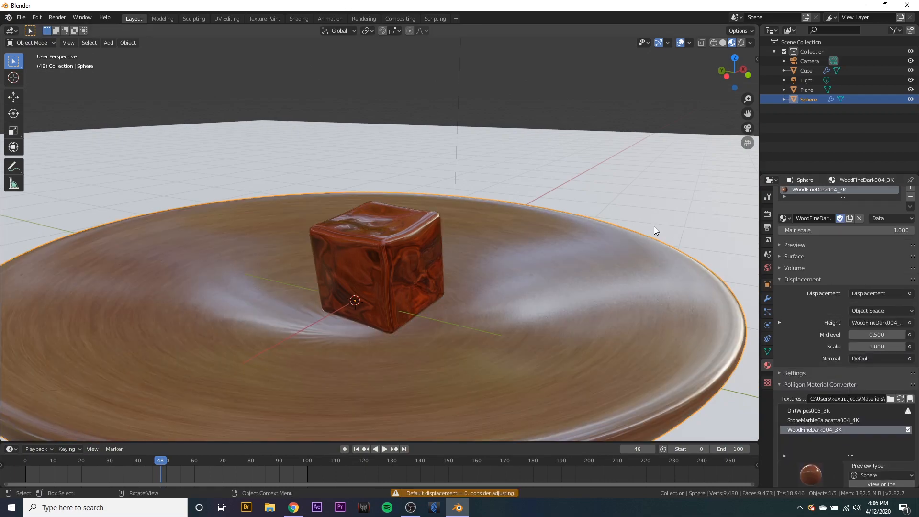
Step: Load and apply the StoneMarbleCalacatta004_4K Poliigon material to the floor plane
{"action": "middle_click_drag", "start_coordinate": [654, 230], "coordinate": [626, 248]}
{"action": "scroll", "coordinate": [626, 248], "scroll_direction": "down", "scroll_amount": 4}
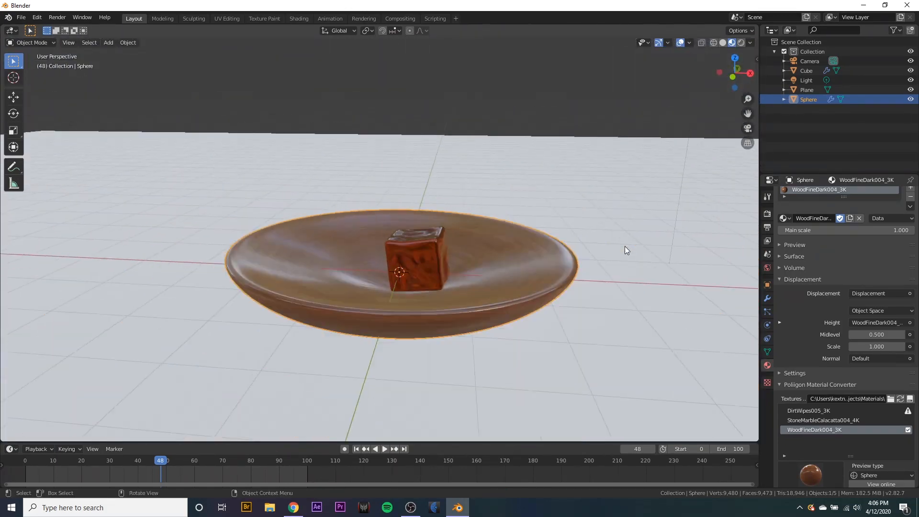
{"action": "left_click", "coordinate": [619, 169]}
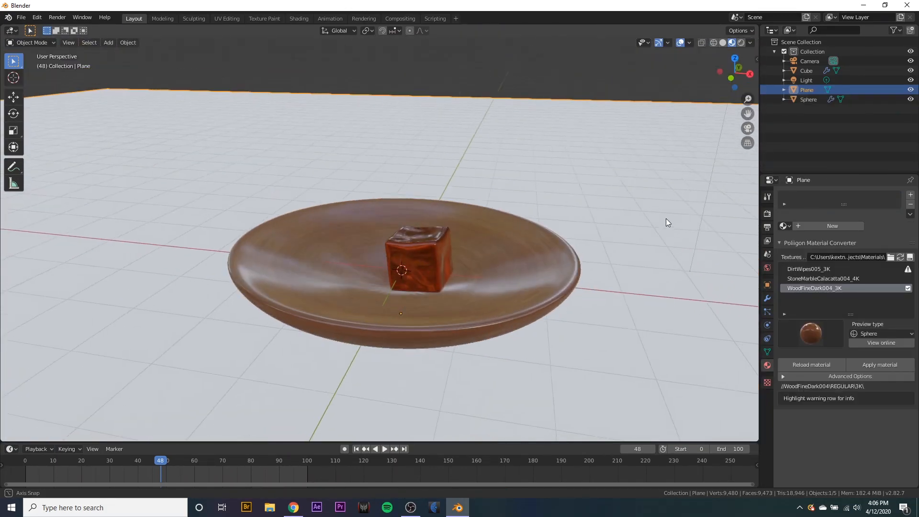
{"action": "left_click", "coordinate": [799, 278]}
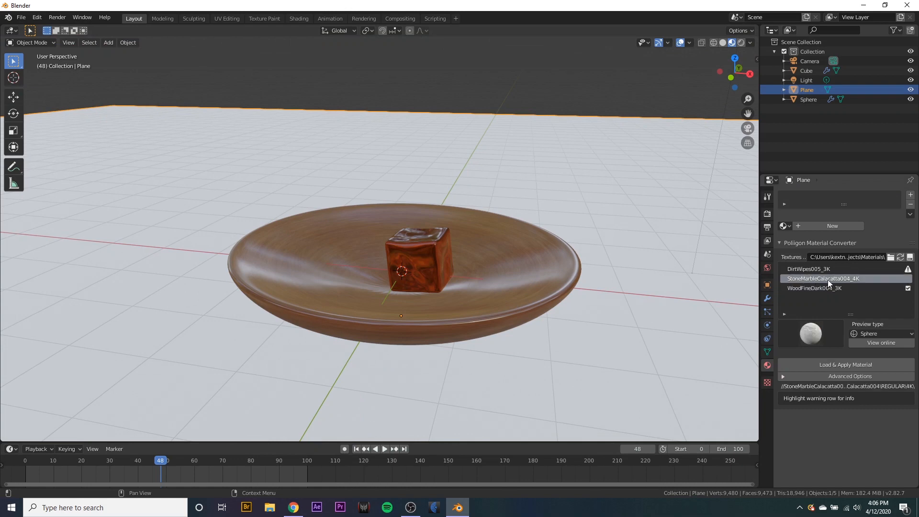
{"action": "left_click", "coordinate": [852, 364]}
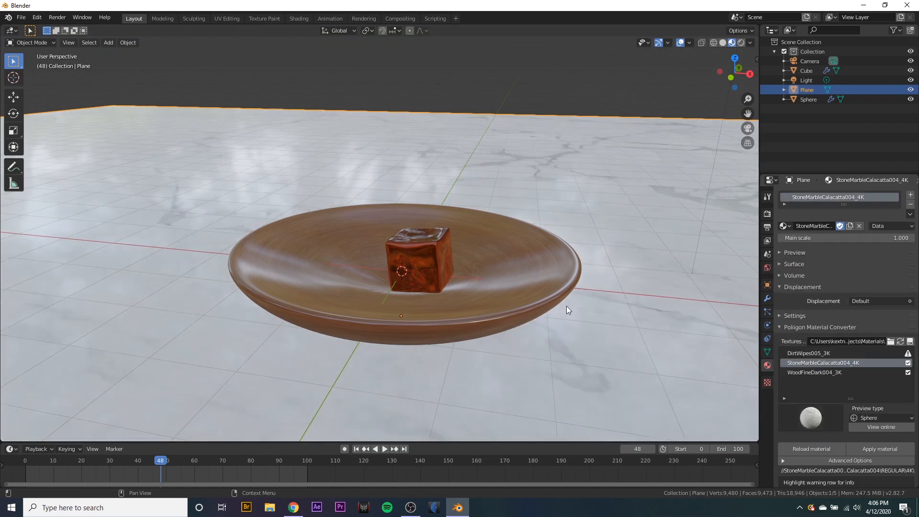
Step: Inspect the textured bowl and jelly cube up close, and hide the cube in the viewport
{"action": "middle_click_drag", "start_coordinate": [567, 307], "coordinate": [511, 343]}
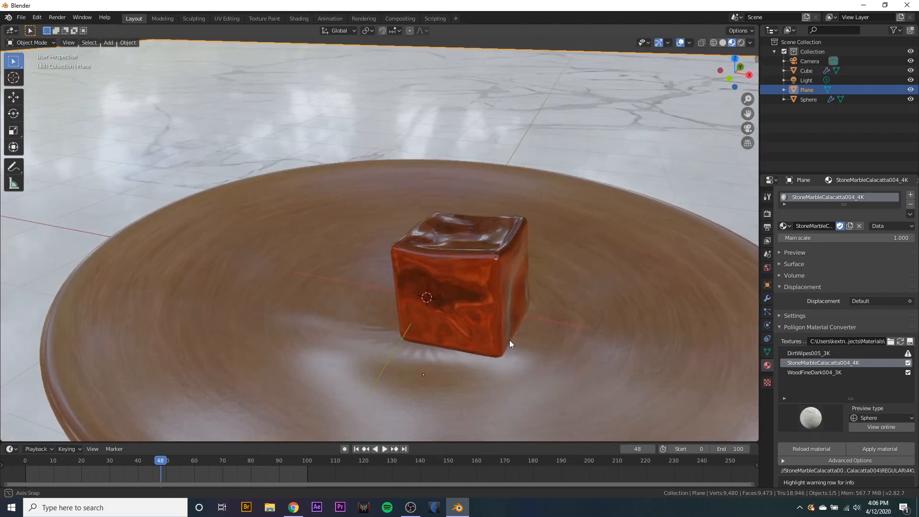
{"action": "middle_click_drag", "start_coordinate": [422, 357], "coordinate": [450, 380]}
{"action": "middle_click_drag", "start_coordinate": [402, 375], "coordinate": [526, 364]}
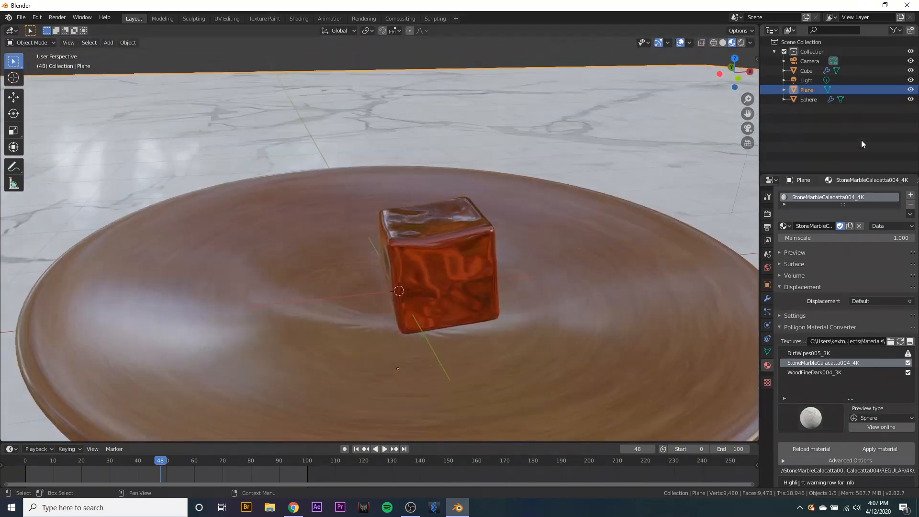
{"action": "left_click", "coordinate": [910, 70]}
Step: Enter Edit Mode on the bowl and turn off its Subdivision modifier's viewport display
{"action": "left_click", "coordinate": [306, 263]}
{"action": "scroll", "coordinate": [402, 256], "scroll_direction": "up", "scroll_amount": 3}
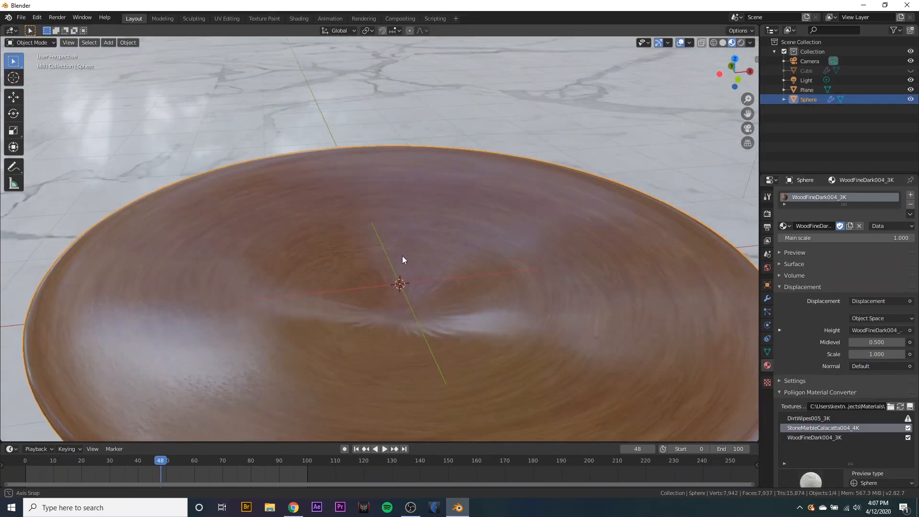
{"action": "key", "text": "Tab"}
{"action": "middle_click_drag", "start_coordinate": [476, 298], "coordinate": [439, 263]}
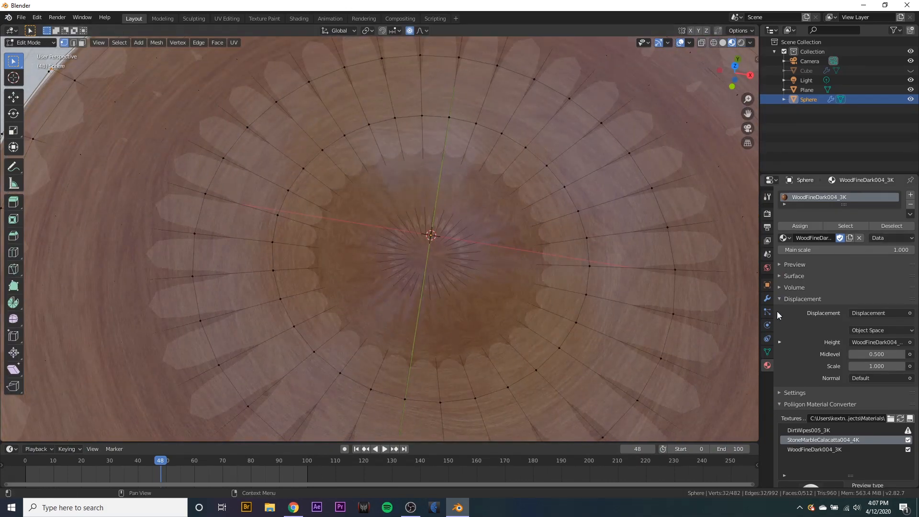
{"action": "left_click", "coordinate": [767, 299]}
{"action": "left_click", "coordinate": [856, 209]}
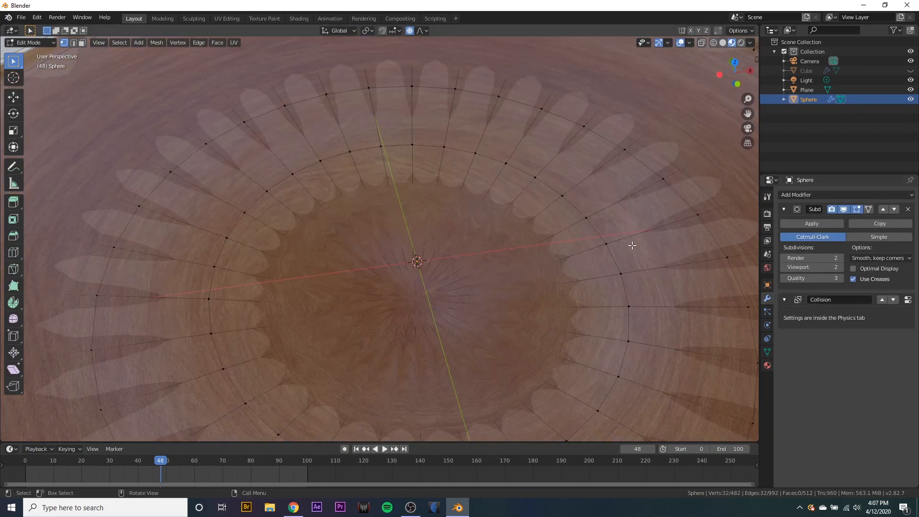
{"action": "left_click", "coordinate": [844, 209]}
{"action": "middle_click_drag", "start_coordinate": [544, 317], "coordinate": [504, 338]}
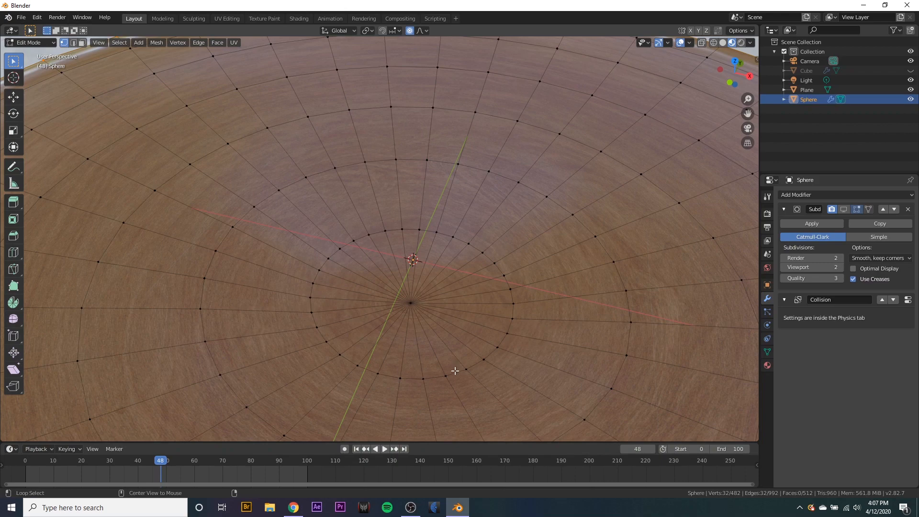
Step: Scale down the innermost edge loop at the bowl's centre and raise the centre vertex along Z to flatten the pinched bottom
{"action": "middle_click_drag", "start_coordinate": [547, 348], "coordinate": [444, 282]}
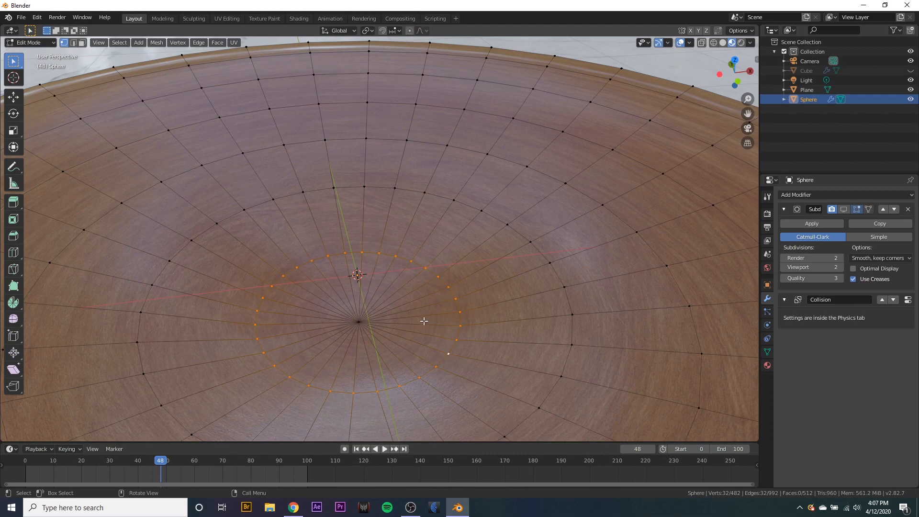
{"action": "key", "text": "s"}
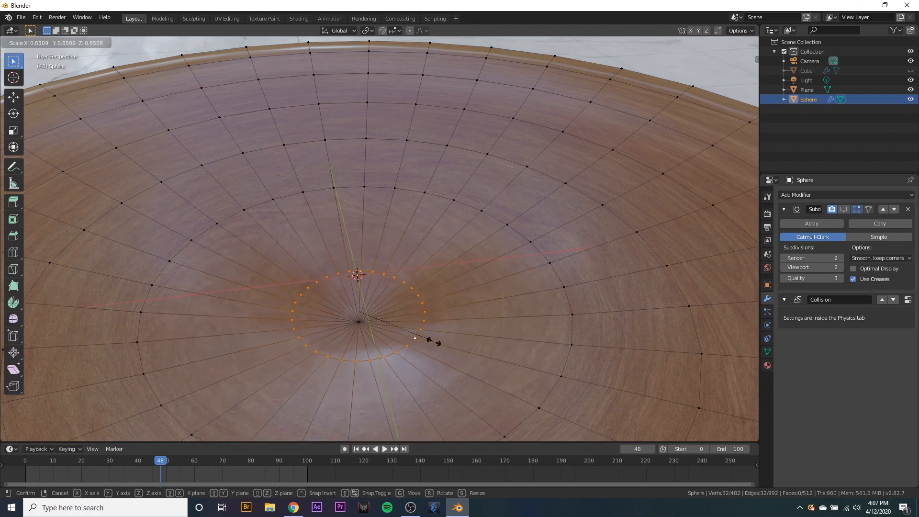
{"action": "left_click", "coordinate": [385, 317]}
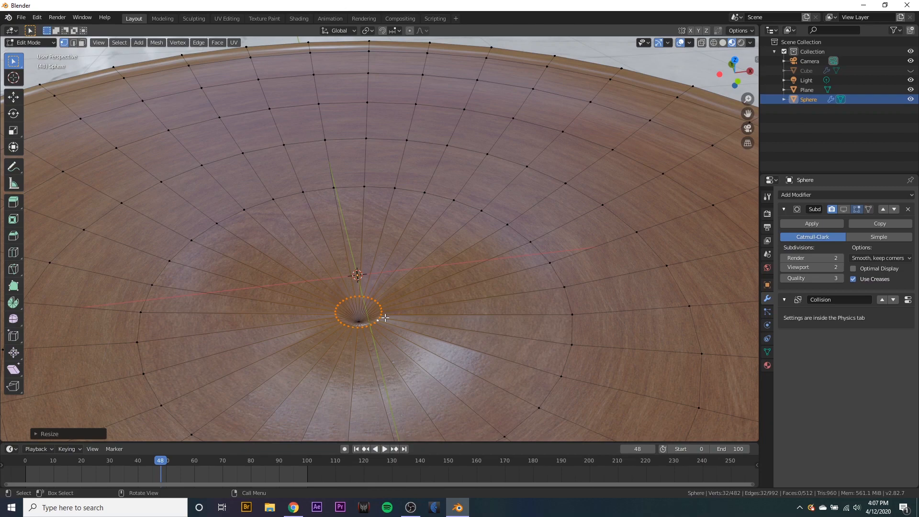
{"action": "left_click", "coordinate": [358, 321]}
{"action": "key", "text": "g"}
{"action": "key", "text": "z"}
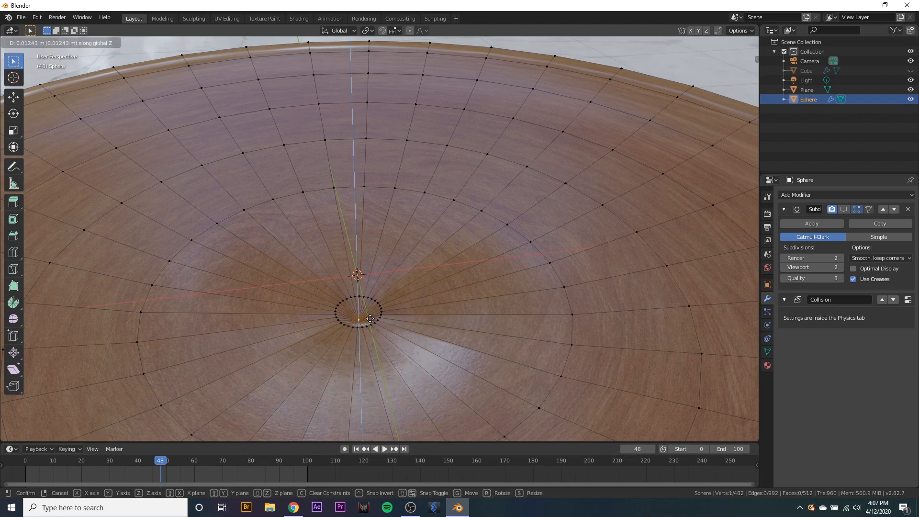
{"action": "left_click", "coordinate": [369, 312]}
{"action": "middle_click_drag", "start_coordinate": [428, 317], "coordinate": [434, 318]}
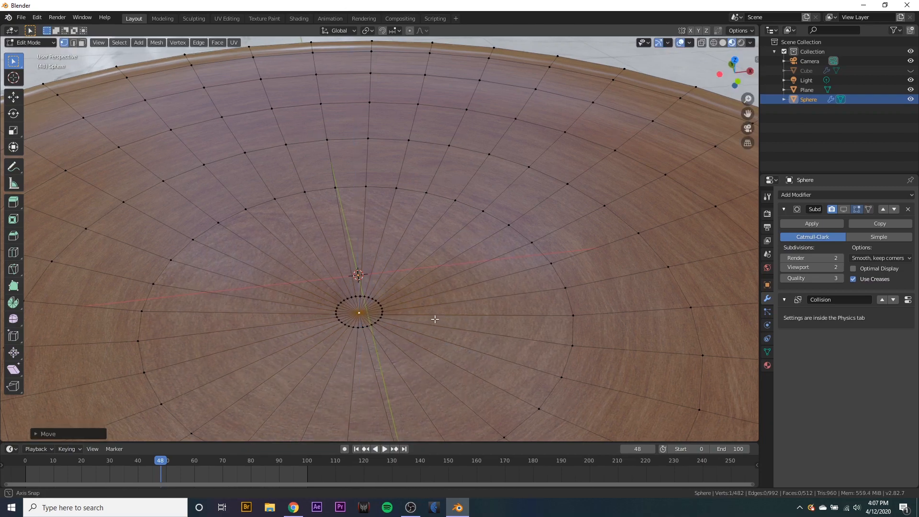
{"action": "middle_click_drag", "start_coordinate": [435, 318], "coordinate": [448, 312]}
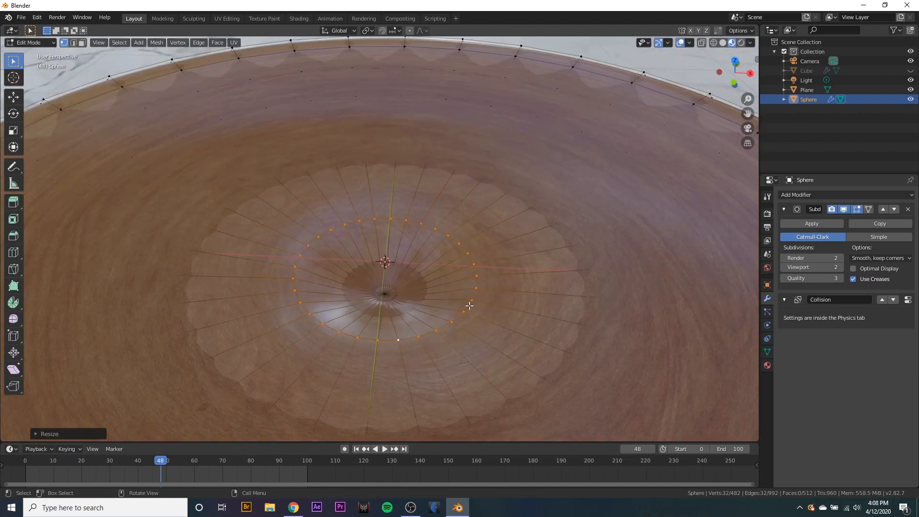
Step: Return the bowl to Object Mode and unhide the jelly cube in the viewport
{"action": "middle_click_drag", "start_coordinate": [520, 323], "coordinate": [480, 308]}
{"action": "middle_click_drag", "start_coordinate": [479, 349], "coordinate": [570, 258]}
{"action": "key", "text": "Tab"}
{"action": "left_click", "coordinate": [911, 70]}
{"action": "middle_click_drag", "start_coordinate": [670, 158], "coordinate": [475, 222]}
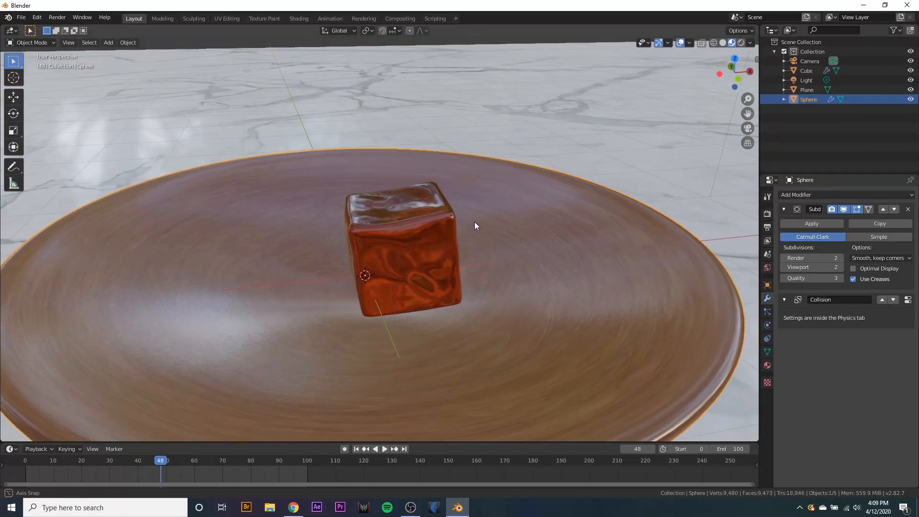
Step: Play the drop animation from near its start, switch the viewport to rendered shading, and stop playback at frame 58
{"action": "left_click_drag", "start_coordinate": [166, 464], "coordinate": [59, 459]}
{"action": "key", "text": "space"}
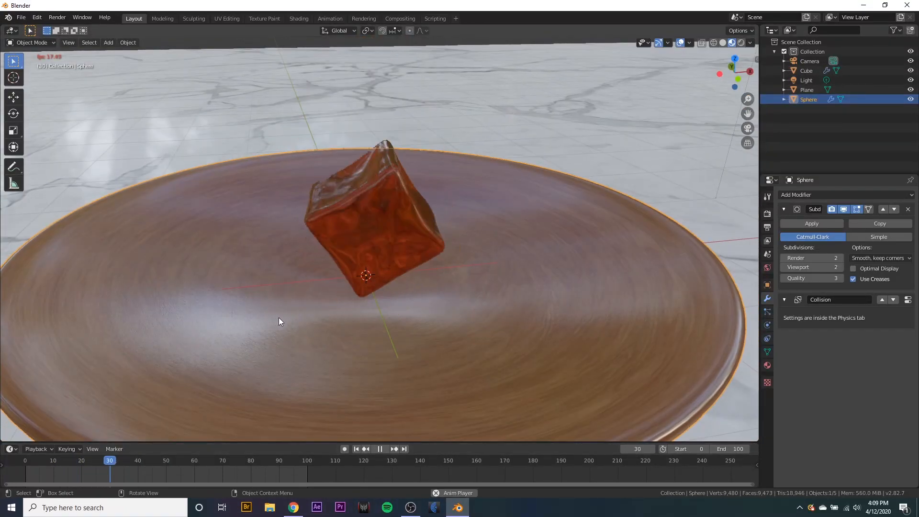
{"action": "mouse_move", "coordinate": [279, 317]}
{"action": "middle_mouse_down"}
{"action": "mouse_move", "coordinate": [376, 315]}
{"action": "mouse_move", "coordinate": [358, 364]}
{"action": "mouse_move", "coordinate": [429, 355]}
{"action": "mouse_move", "coordinate": [467, 211]}
{"action": "middle_mouse_up"}
{"action": "key", "text": "shift+z"}
{"action": "key", "text": "space"}
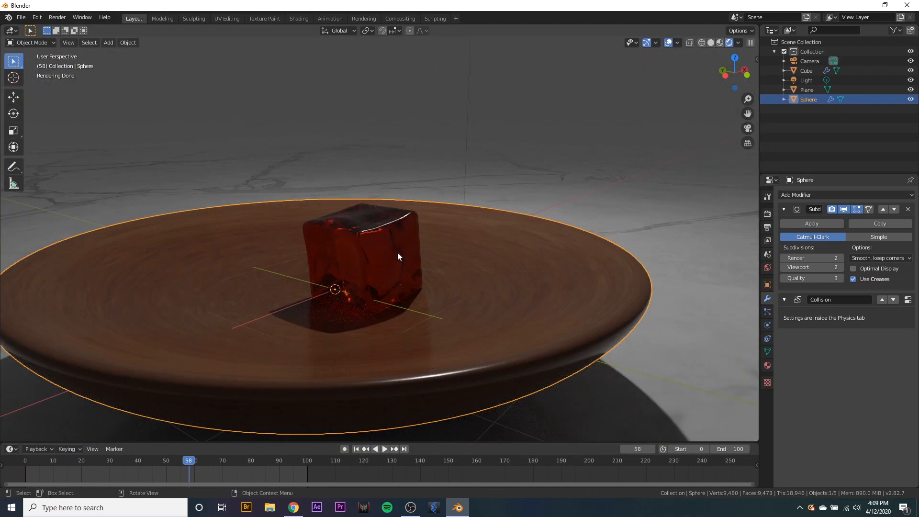
Step: Split the 3D viewport into two side-by-side views and set the new one to Material Preview shading
{"action": "middle_click_drag", "start_coordinate": [572, 234], "coordinate": [493, 240]}
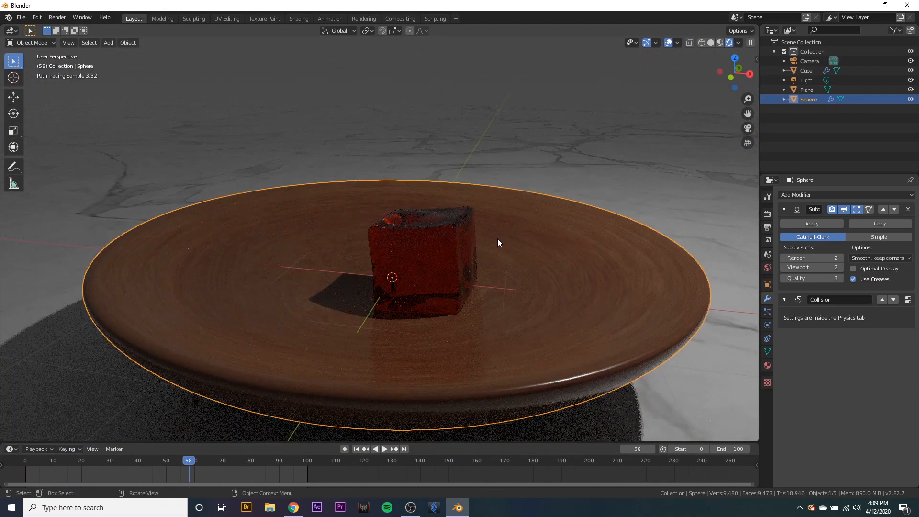
{"action": "scroll", "coordinate": [501, 269], "scroll_direction": "down", "scroll_amount": 5}
{"action": "scroll", "coordinate": [505, 278], "scroll_direction": "up", "scroll_amount": 2}
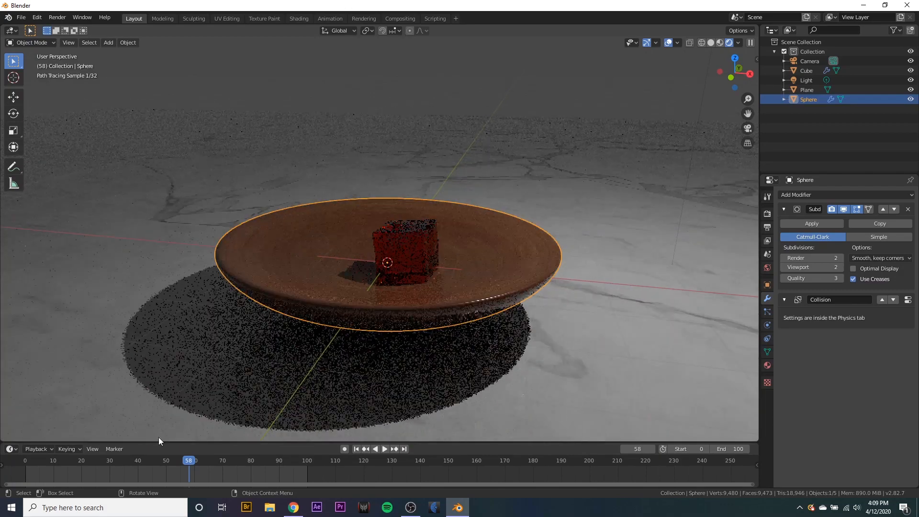
{"action": "mouse_move", "coordinate": [2, 442]}
{"action": "left_mouse_down"}
{"action": "mouse_move", "coordinate": [95, 336]}
{"action": "mouse_move", "coordinate": [360, 191]}
{"action": "mouse_move", "coordinate": [378, 95]}
{"action": "left_mouse_up"}
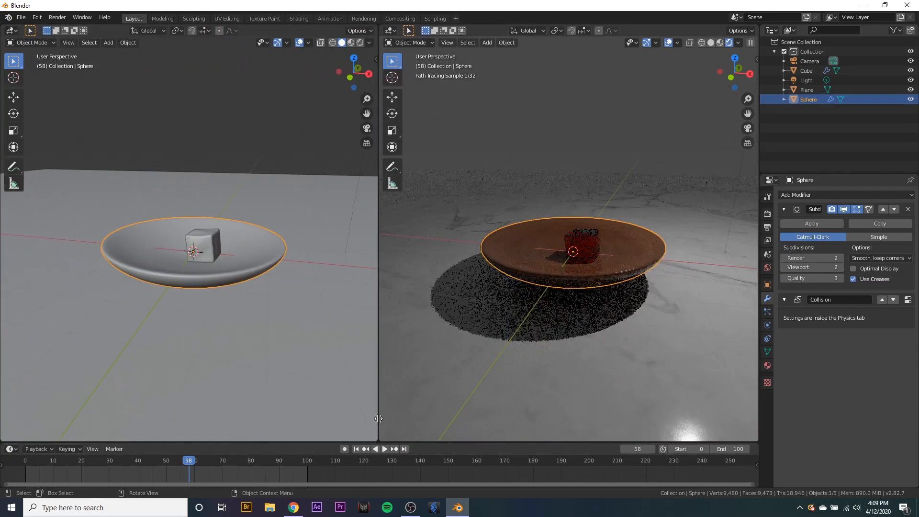
{"action": "left_click", "coordinate": [351, 42]}
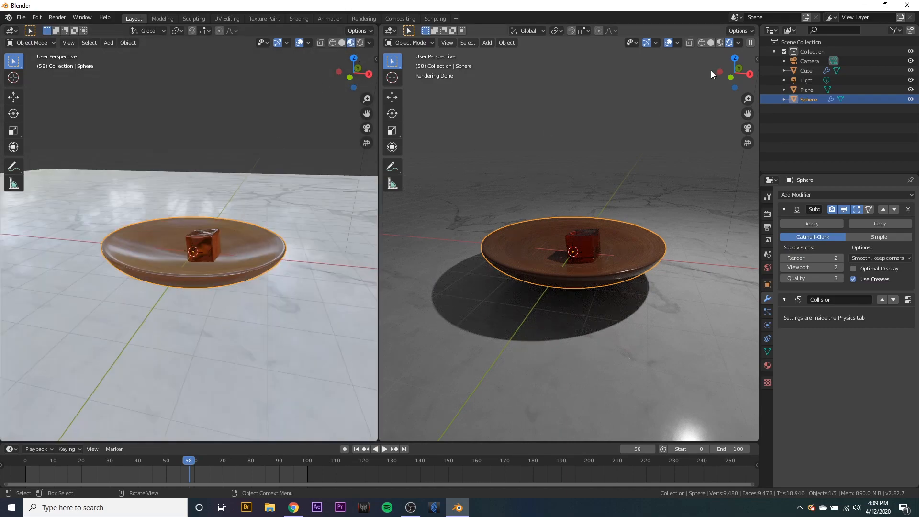
Step: Look through the camera in the rendered viewport and enable Lock Camera to View
{"action": "scroll", "coordinate": [647, 251], "scroll_direction": "down", "scroll_amount": 2}
{"action": "scroll", "coordinate": [643, 251], "scroll_direction": "up", "scroll_amount": 5}
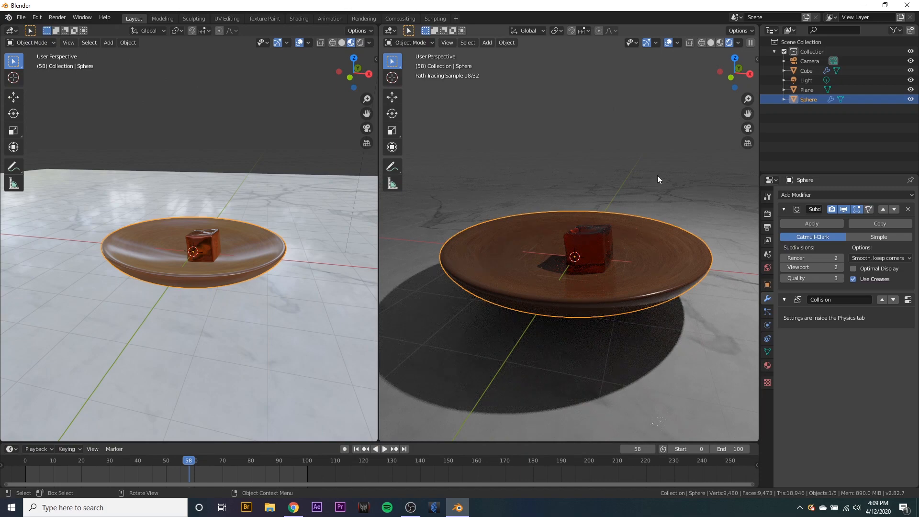
{"action": "scroll", "coordinate": [649, 192], "scroll_direction": "down", "scroll_amount": 5}
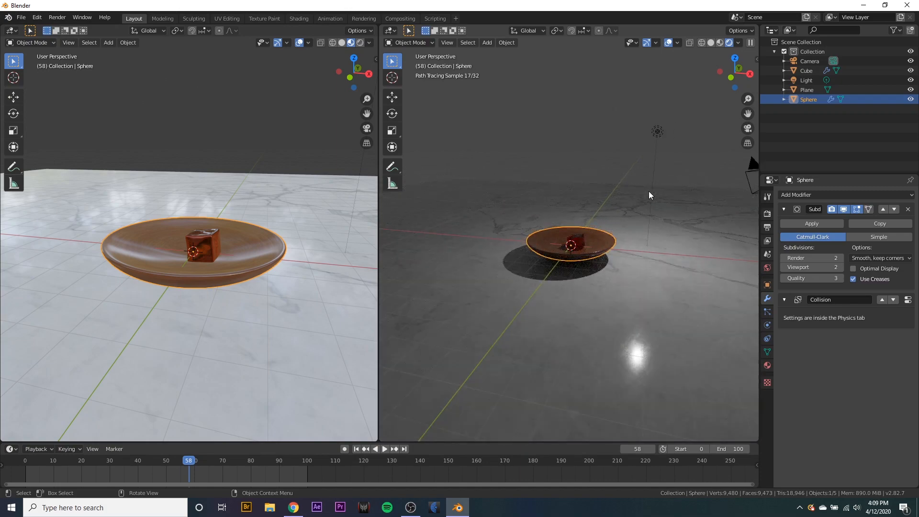
{"action": "key", "text": "KP_0"}
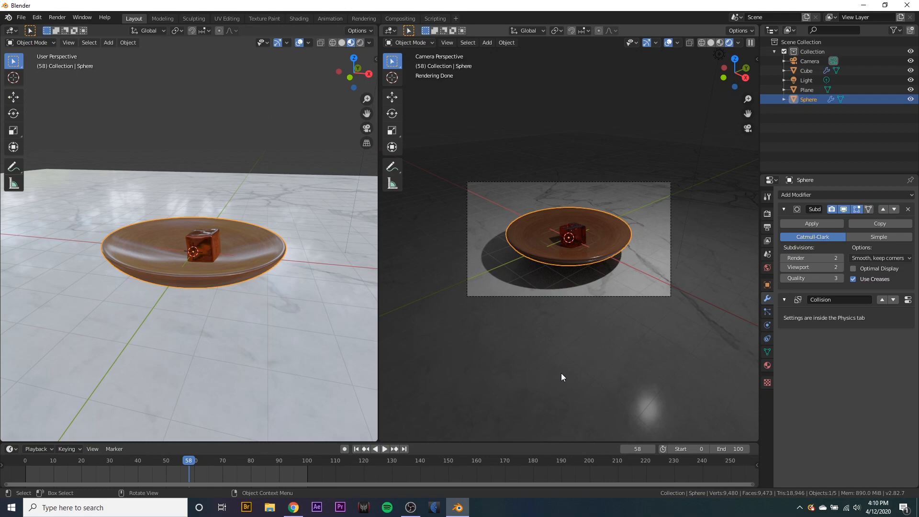
{"action": "key", "text": "n"}
{"action": "left_click", "coordinate": [753, 98]}
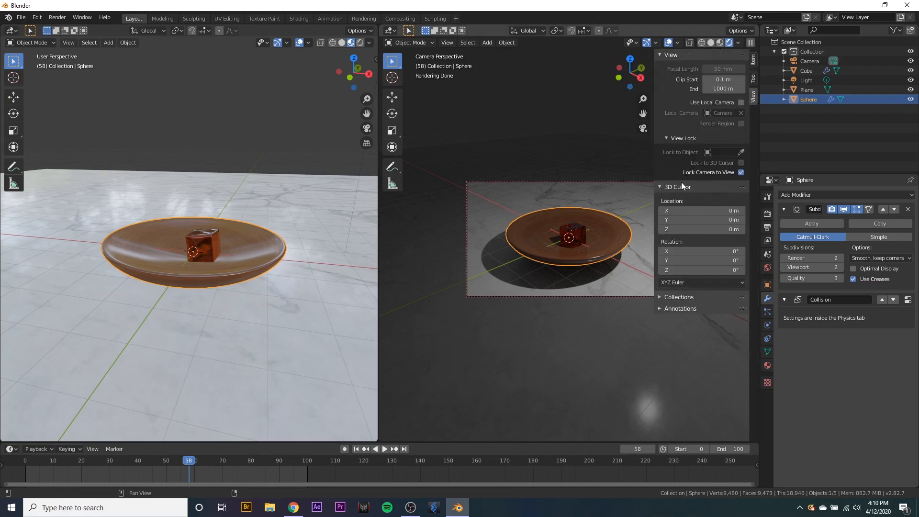
{"action": "key", "text": "n"}
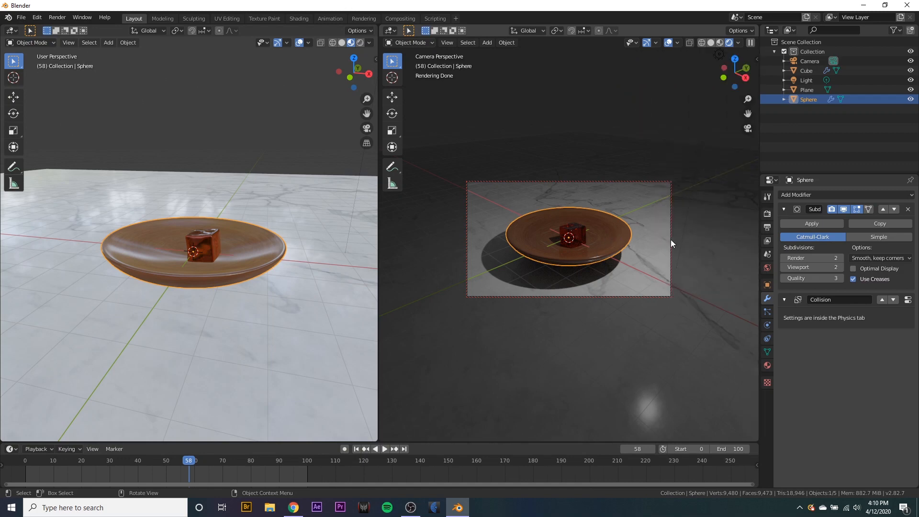
Step: Widen the camera viewport and reposition the camera lower and closer to the bowl and jelly cube
{"action": "mouse_move", "coordinate": [605, 255]}
{"action": "middle_mouse_down"}
{"action": "mouse_move", "coordinate": [656, 236]}
{"action": "mouse_move", "coordinate": [557, 257]}
{"action": "mouse_move", "coordinate": [610, 243]}
{"action": "mouse_move", "coordinate": [461, 234]}
{"action": "middle_mouse_up"}
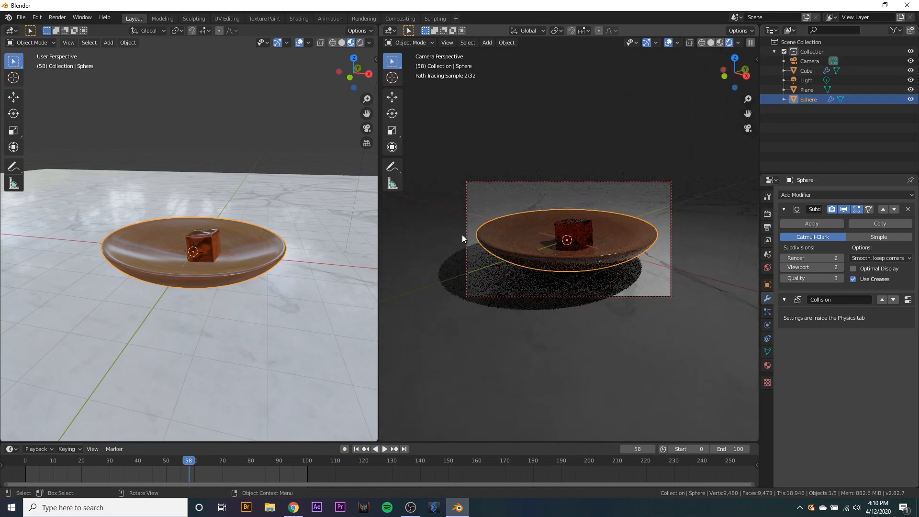
{"action": "left_click_drag", "start_coordinate": [376, 203], "coordinate": [251, 206]}
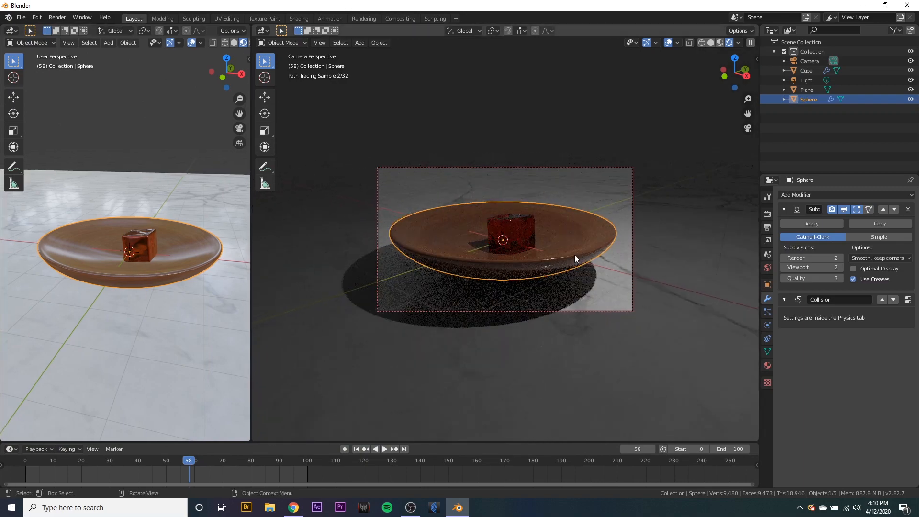
{"action": "middle_click_drag", "start_coordinate": [573, 271], "coordinate": [548, 234]}
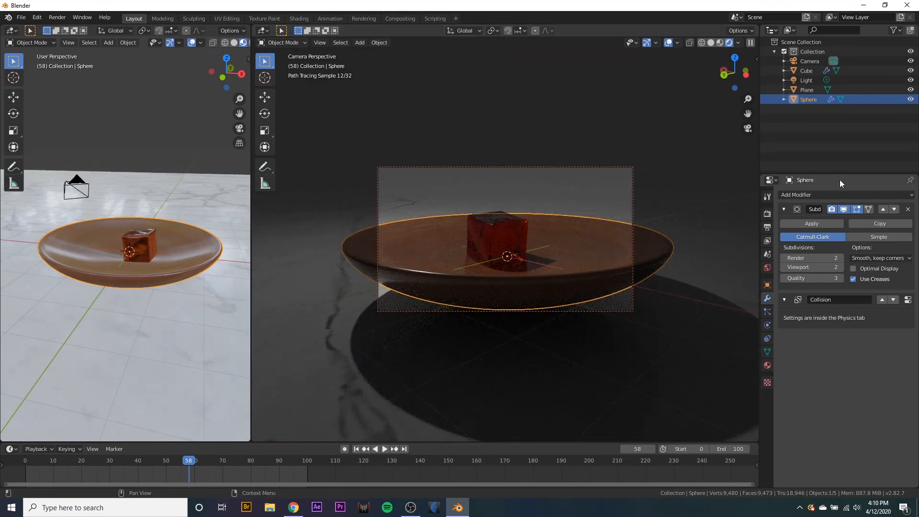
Step: Set the camera's focal length to 250 mm and pull the camera back to frame the cube in the bowl
{"action": "left_click", "coordinate": [815, 61]}
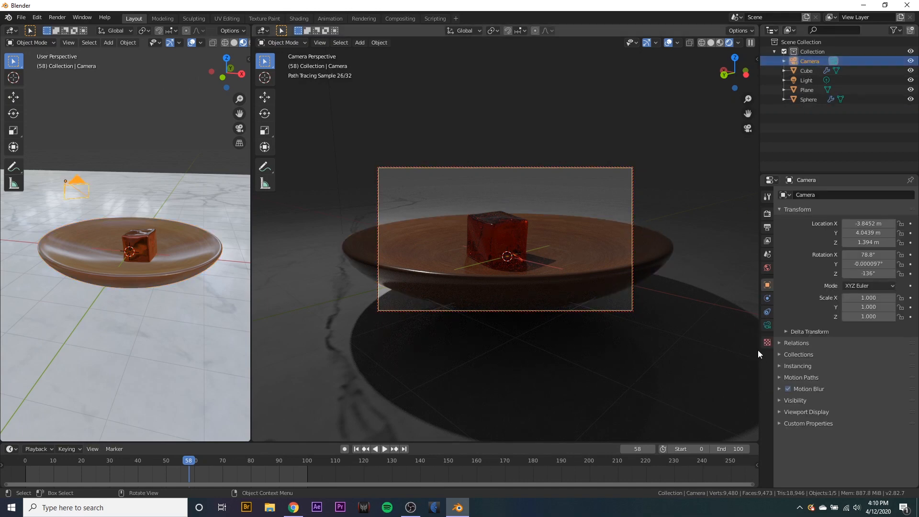
{"action": "left_click", "coordinate": [767, 325]}
{"action": "mouse_move", "coordinate": [885, 240]}
{"action": "left_mouse_down"}
{"action": "mouse_move", "coordinate": [909, 240]}
{"action": "mouse_move", "coordinate": [861, 240]}
{"action": "mouse_move", "coordinate": [871, 241]}
{"action": "left_mouse_up"}
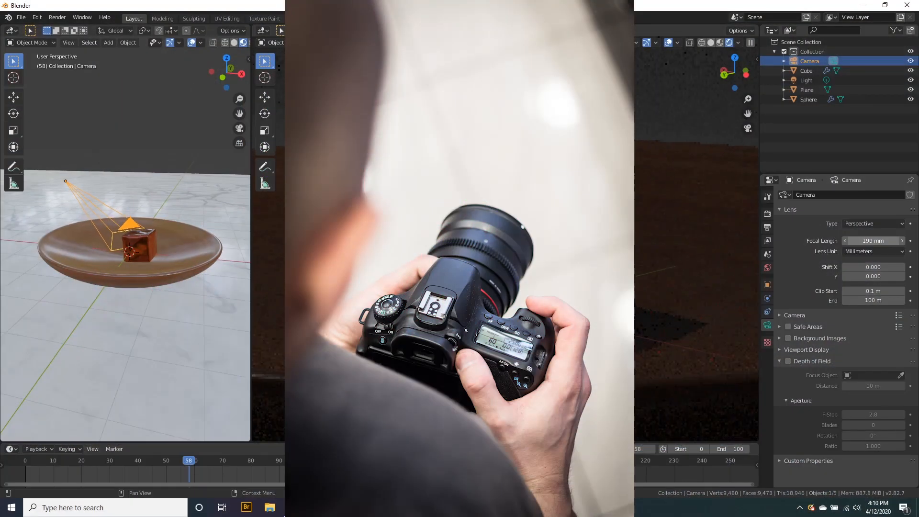
{"action": "mouse_move", "coordinate": [873, 241]}
{"action": "left_mouse_down"}
{"action": "mouse_move", "coordinate": [883, 241]}
{"action": "mouse_move", "coordinate": [873, 241]}
{"action": "left_mouse_up"}
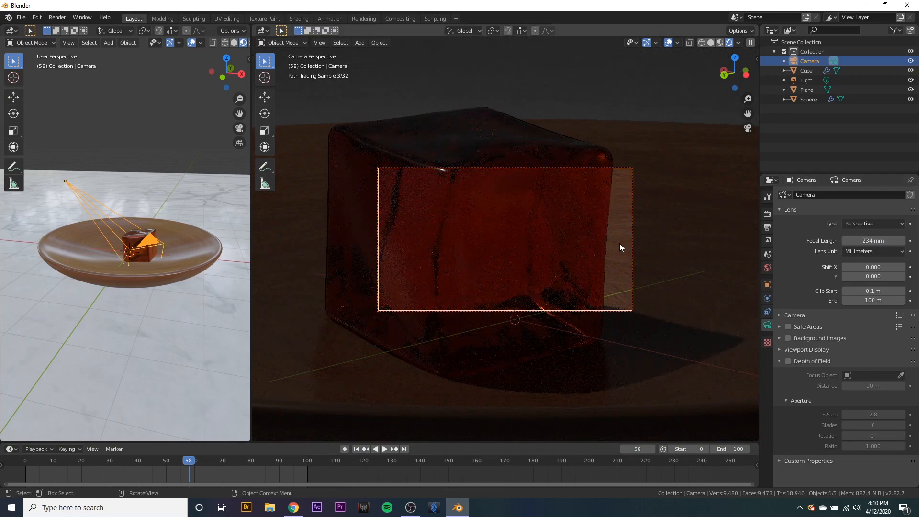
{"action": "scroll", "coordinate": [499, 226], "scroll_direction": "down", "scroll_amount": 10}
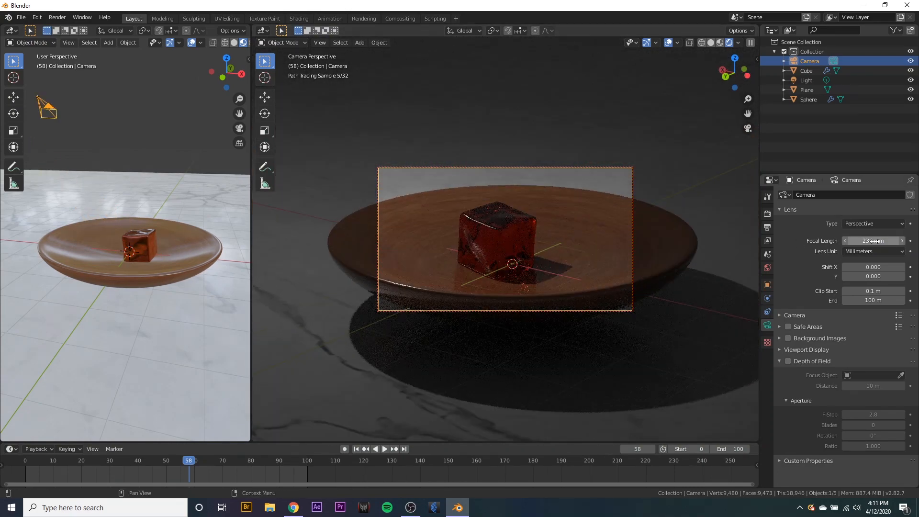
{"action": "left_click_drag", "start_coordinate": [876, 241], "coordinate": [884, 240]}
{"action": "left_click", "coordinate": [877, 242]}
Step: Raise the marble floor plane about 0.2 m along Z towards the underside of the bowl
{"action": "left_click", "coordinate": [501, 375]}
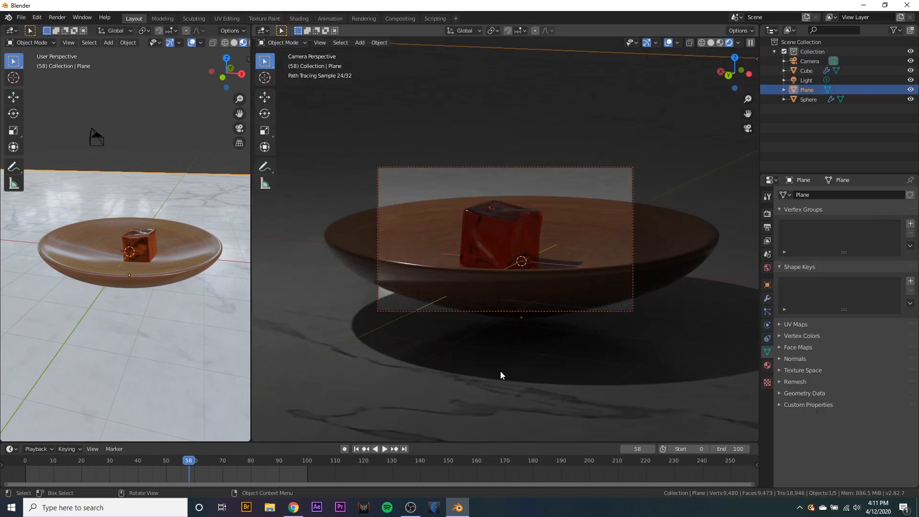
{"action": "key", "text": "g"}
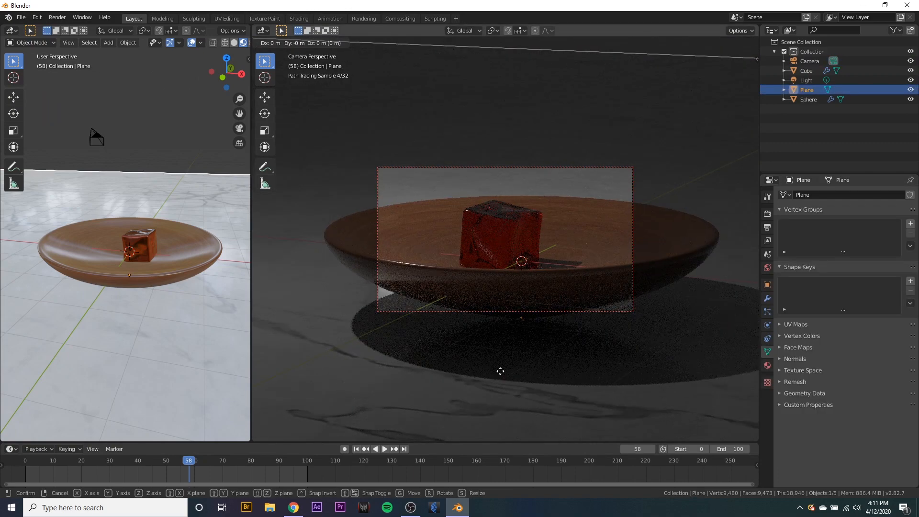
{"action": "key", "text": "z"}
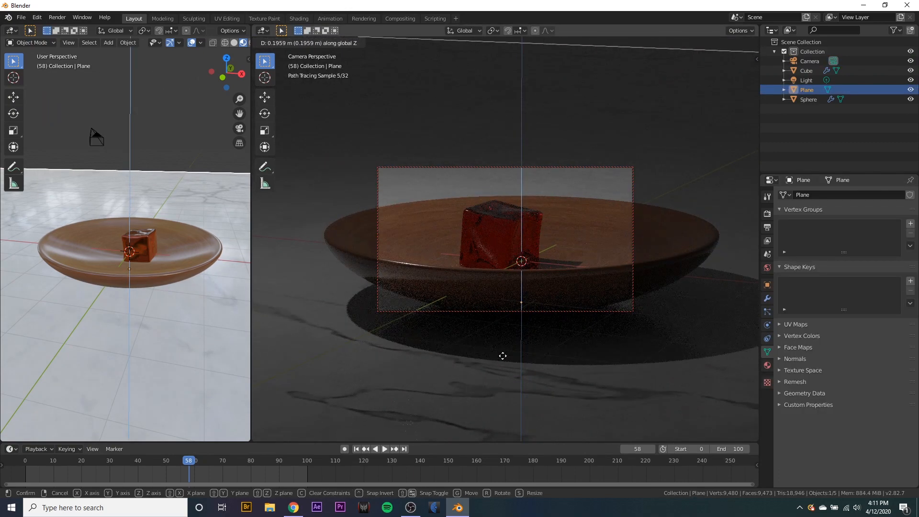
{"action": "left_click", "coordinate": [503, 357]}
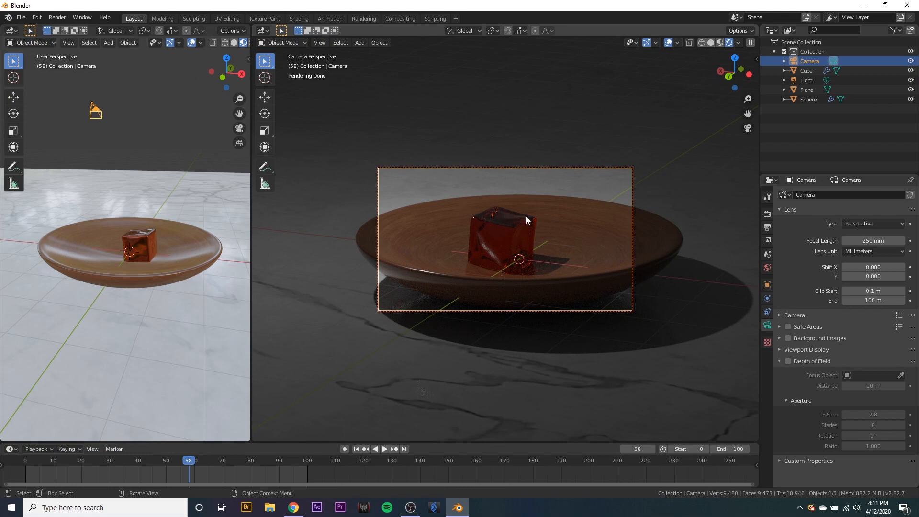
Step: Enable Render Region in the scene's output dimensions
{"action": "left_click", "coordinate": [768, 229]}
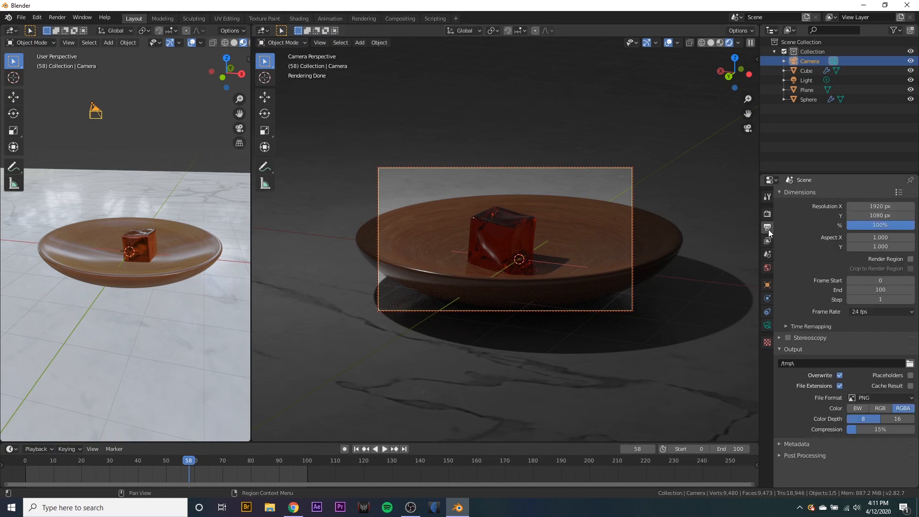
{"action": "left_click", "coordinate": [890, 258]}
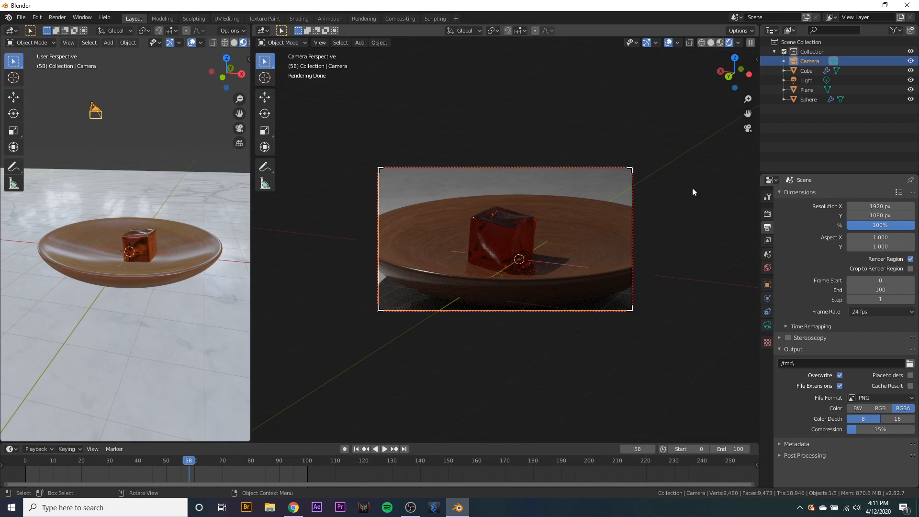
Step: Reposition the camera so nearly the whole bowl and the jelly cube are framed, and widen the user perspective viewport
{"action": "key", "text": "g"}
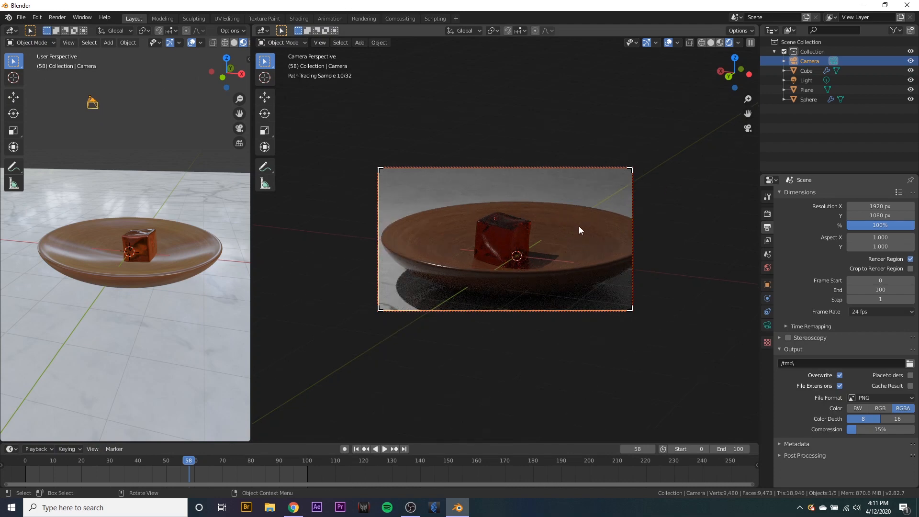
{"action": "left_click", "coordinate": [589, 221]}
{"action": "key", "text": "g"}
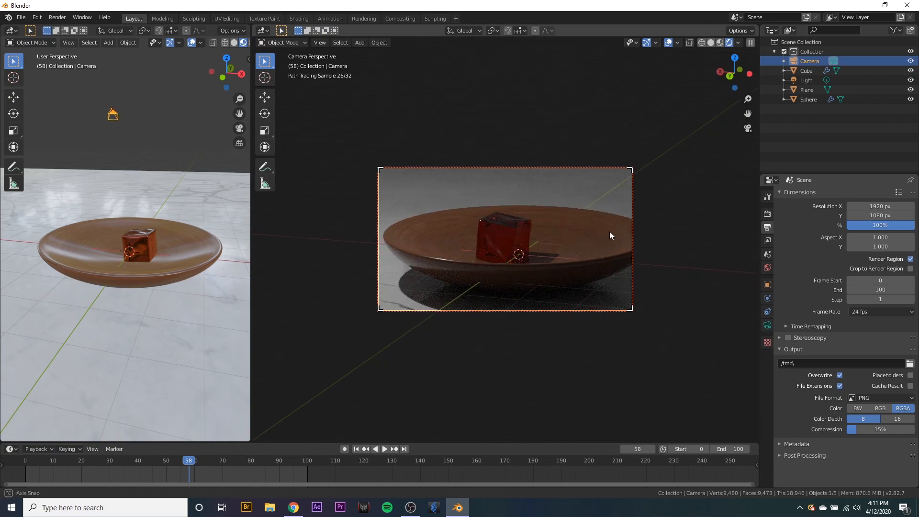
{"action": "left_click", "coordinate": [609, 234]}
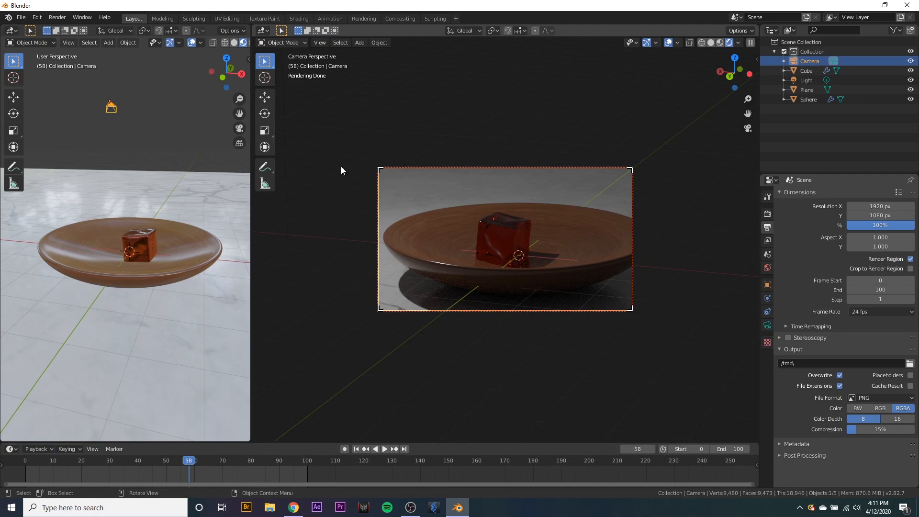
{"action": "left_click_drag", "start_coordinate": [252, 201], "coordinate": [424, 222]}
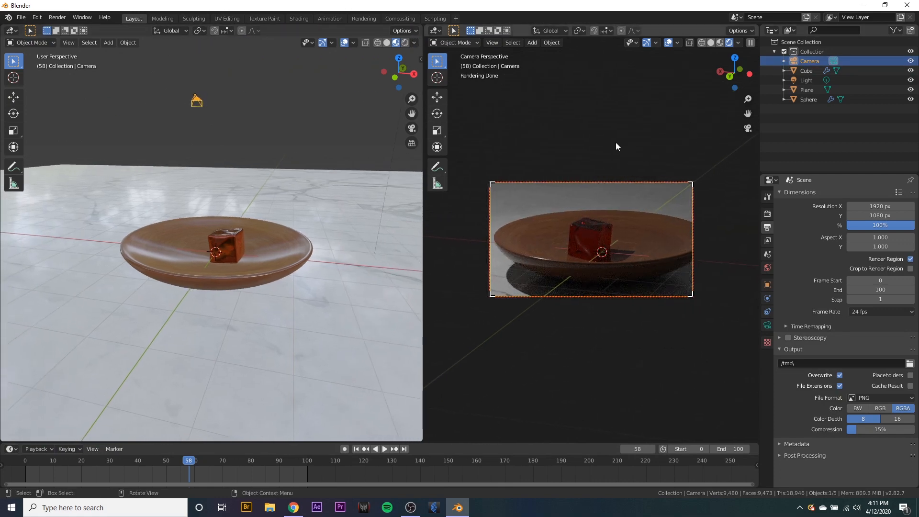
Step: Examine the view lock settings of both 3D viewports and look at the scene from outside the camera view
{"action": "key", "text": "n"}
{"action": "left_click", "coordinate": [735, 174]}
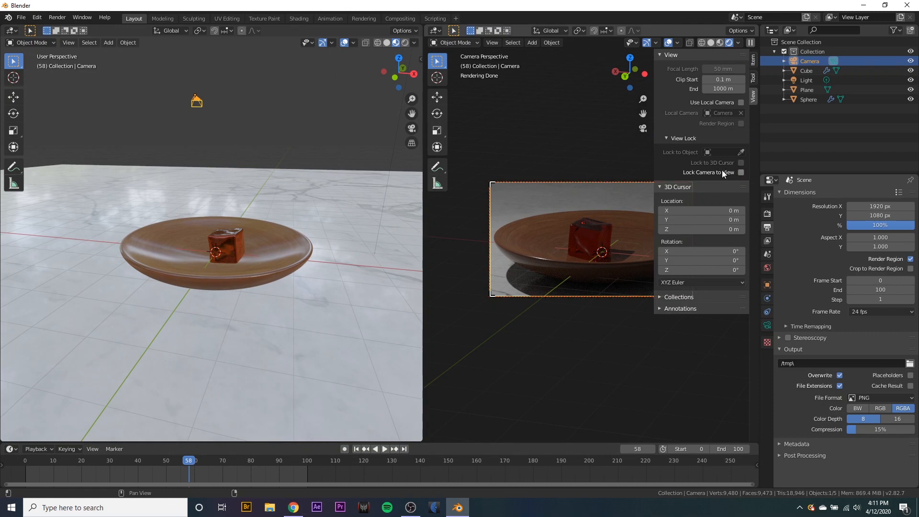
{"action": "left_click", "coordinate": [311, 181]}
{"action": "key", "text": "n"}
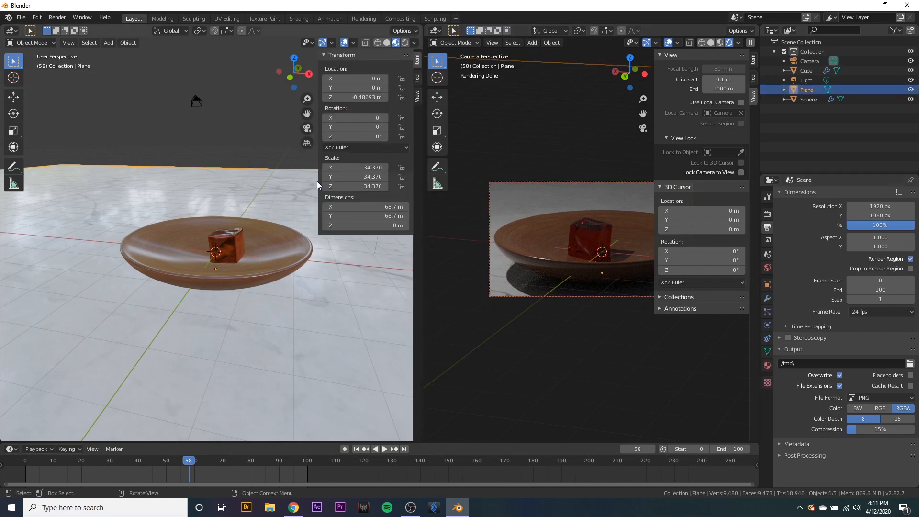
{"action": "left_click", "coordinate": [417, 96]}
{"action": "key", "text": "n"}
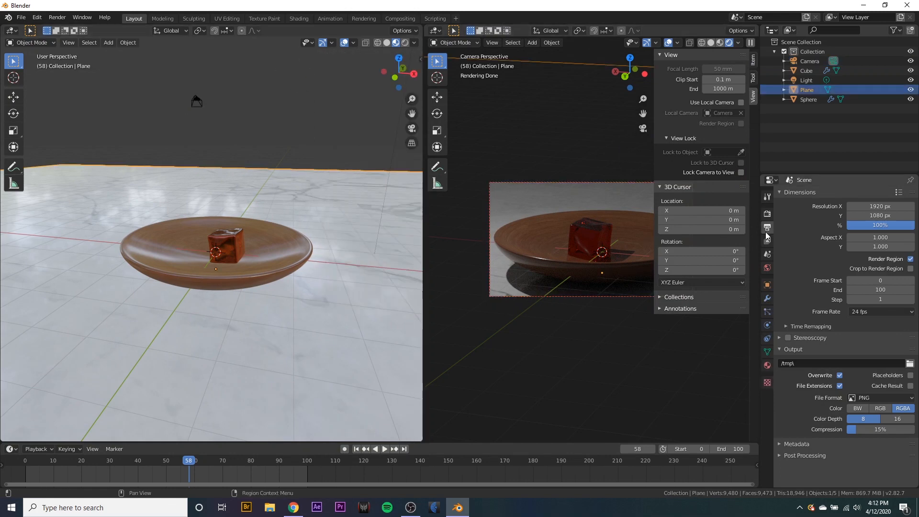
{"action": "key", "text": "n"}
{"action": "scroll", "coordinate": [619, 278], "scroll_direction": "down", "scroll_amount": 2}
{"action": "scroll", "coordinate": [659, 280], "scroll_direction": "up", "scroll_amount": 3}
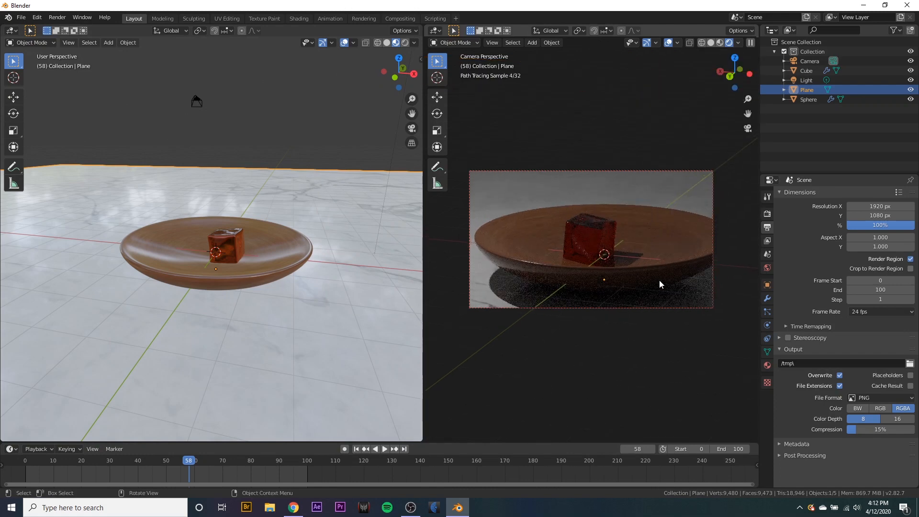
{"action": "middle_click_drag", "start_coordinate": [659, 280], "coordinate": [625, 257]}
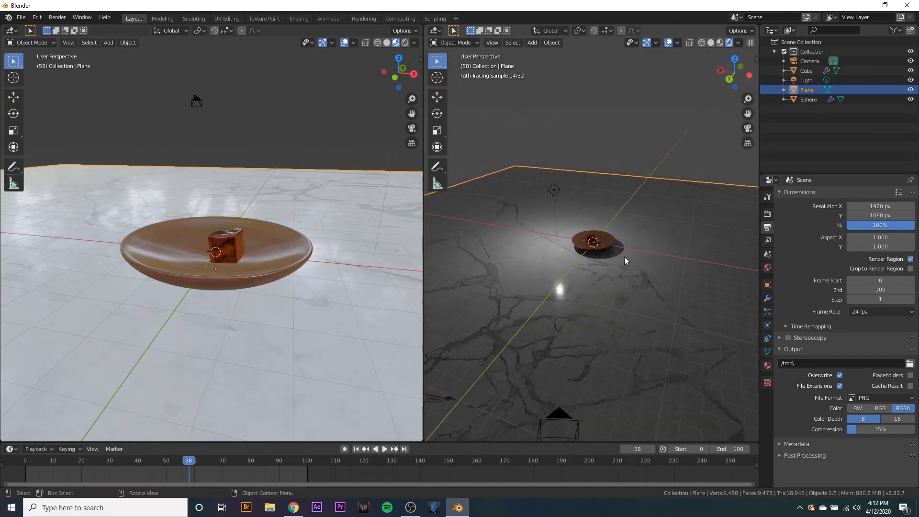
{"action": "key", "text": "KP_0"}
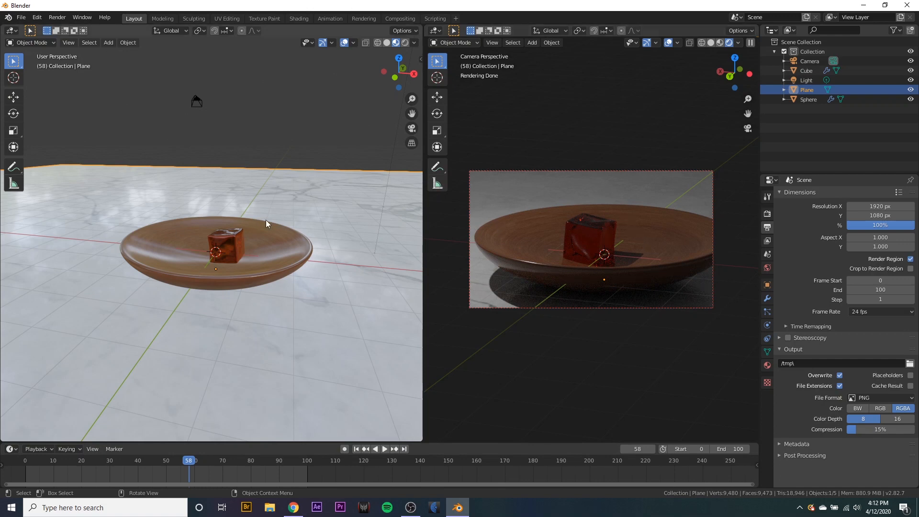
Step: View the scene from above, select the point light beside the bowl and show its light settings
{"action": "middle_click_drag", "start_coordinate": [309, 185], "coordinate": [307, 235]}
{"action": "scroll", "coordinate": [307, 235], "scroll_direction": "down", "scroll_amount": 3}
{"action": "scroll", "coordinate": [307, 233], "scroll_direction": "up", "scroll_amount": 3}
{"action": "middle_click_drag", "start_coordinate": [416, 241], "coordinate": [343, 261]}
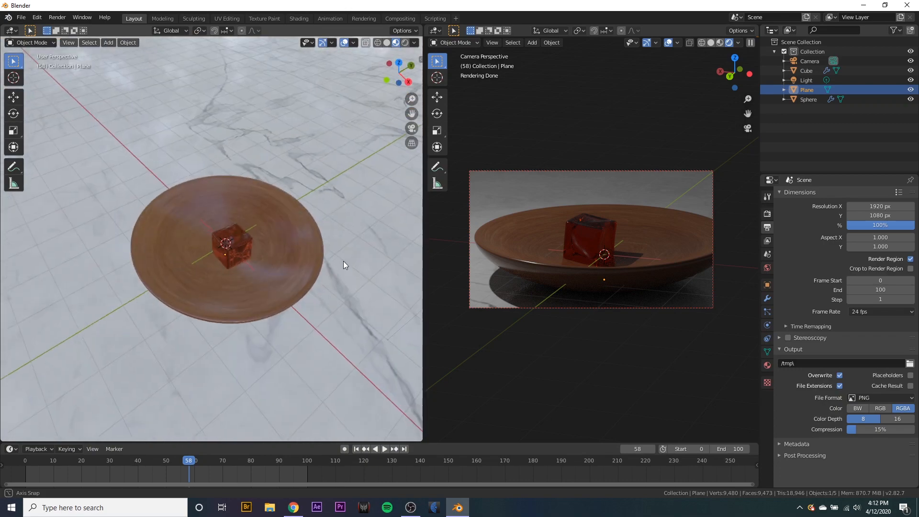
{"action": "key", "text": "KP_7"}
{"action": "scroll", "coordinate": [225, 228], "scroll_direction": "down", "scroll_amount": 5}
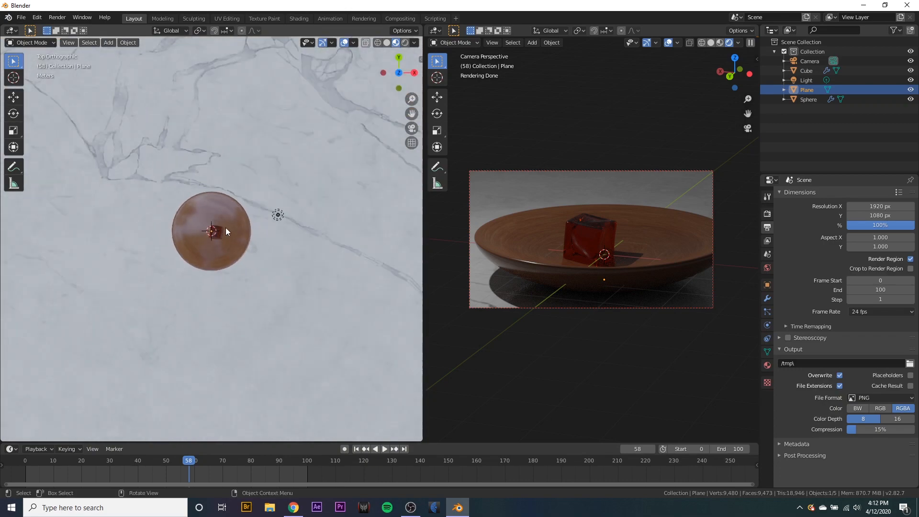
{"action": "scroll", "coordinate": [225, 226], "scroll_direction": "up", "scroll_amount": 1}
{"action": "scroll", "coordinate": [231, 229], "scroll_direction": "up", "scroll_amount": 5}
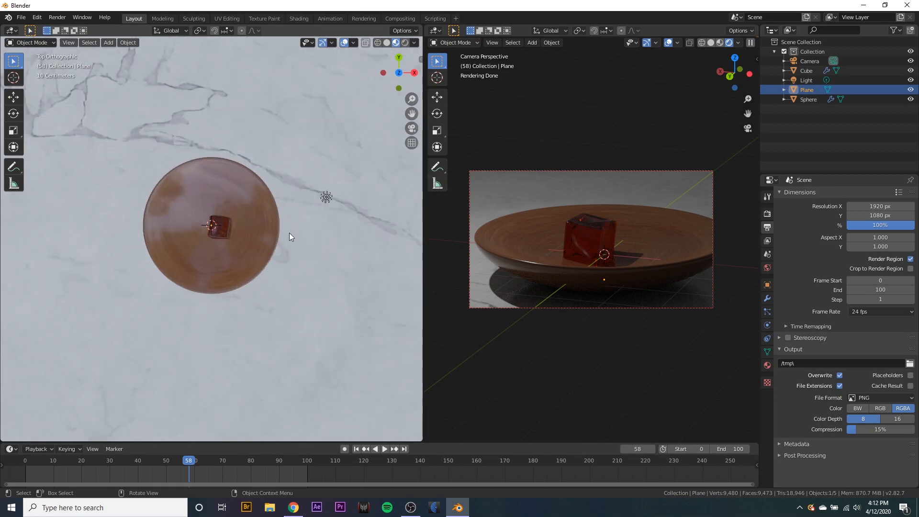
{"action": "left_click", "coordinate": [327, 198]}
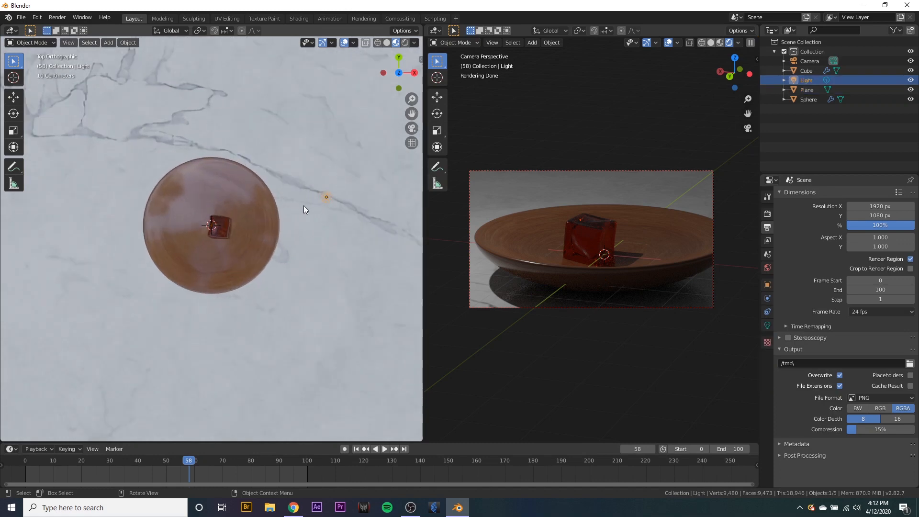
{"action": "left_click", "coordinate": [768, 325]}
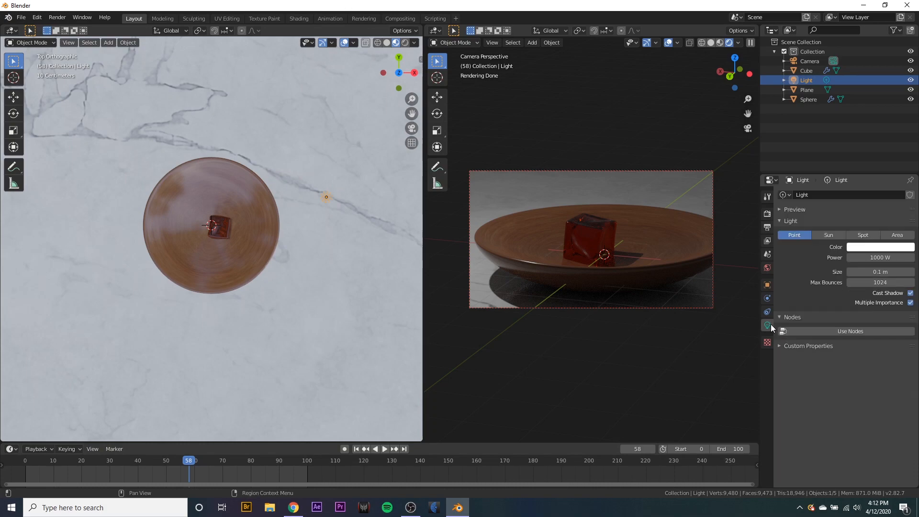
Step: Move the point light to just outside the bowl's front edge, on the side facing the camera
{"action": "key", "text": "g"}
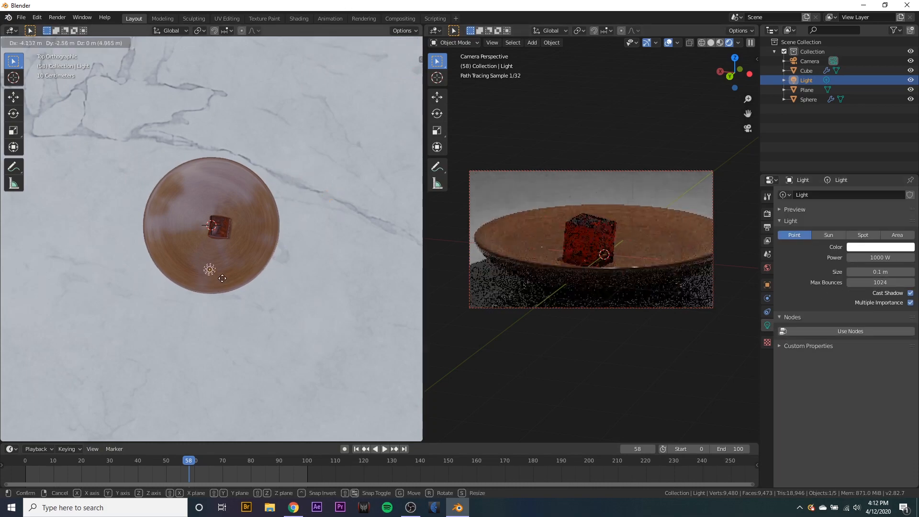
{"action": "left_click", "coordinate": [289, 236]}
{"action": "scroll", "coordinate": [312, 234], "scroll_direction": "down", "scroll_amount": 1}
{"action": "scroll", "coordinate": [312, 234], "scroll_direction": "down", "scroll_amount": 8}
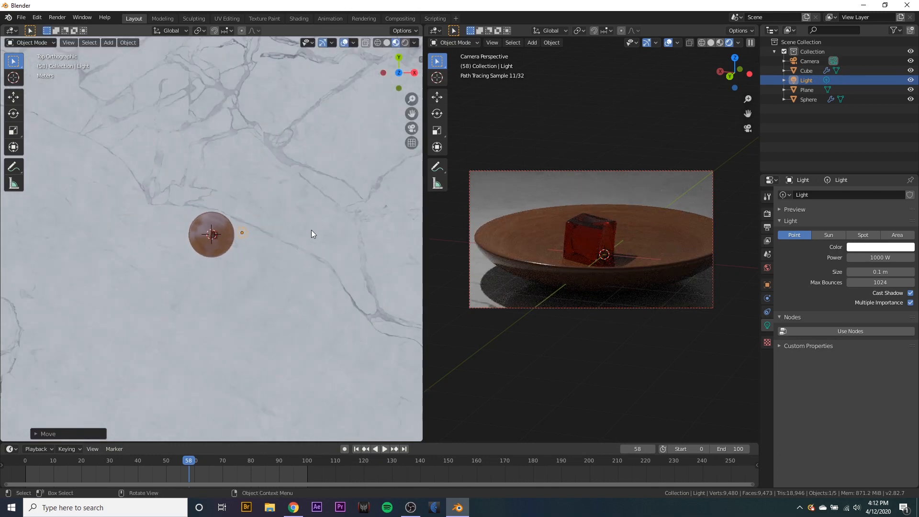
{"action": "scroll", "coordinate": [258, 248], "scroll_direction": "up", "scroll_amount": 7}
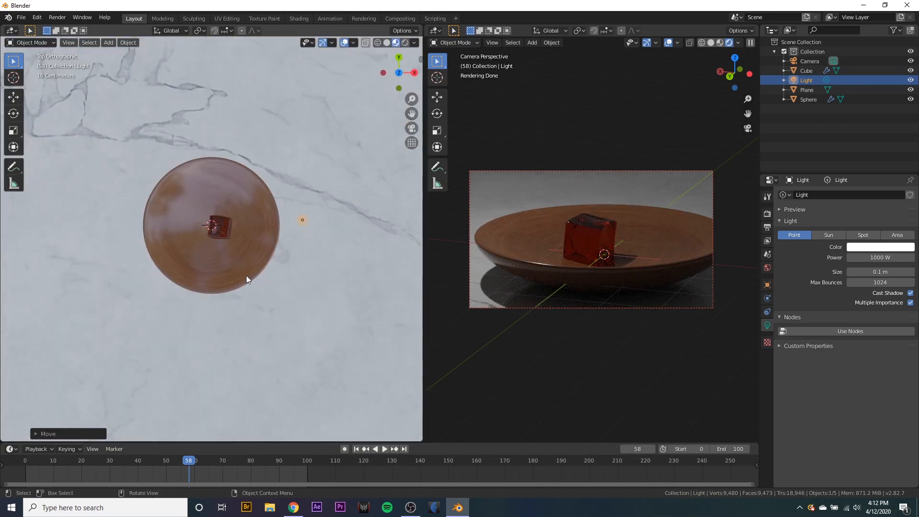
{"action": "key", "text": "g"}
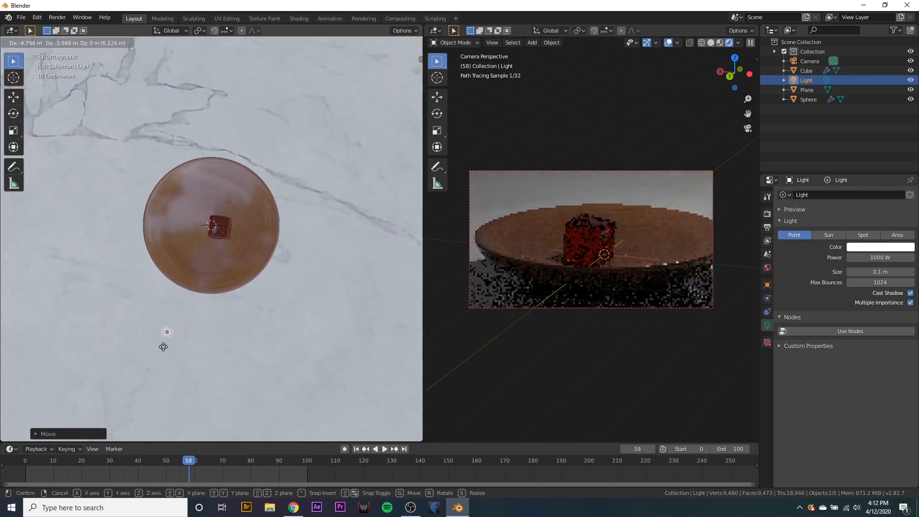
{"action": "left_click", "coordinate": [196, 325]}
Step: Lower the point light along the Z axis so it lights the bowl and cube from closer up
{"action": "key", "text": "g"}
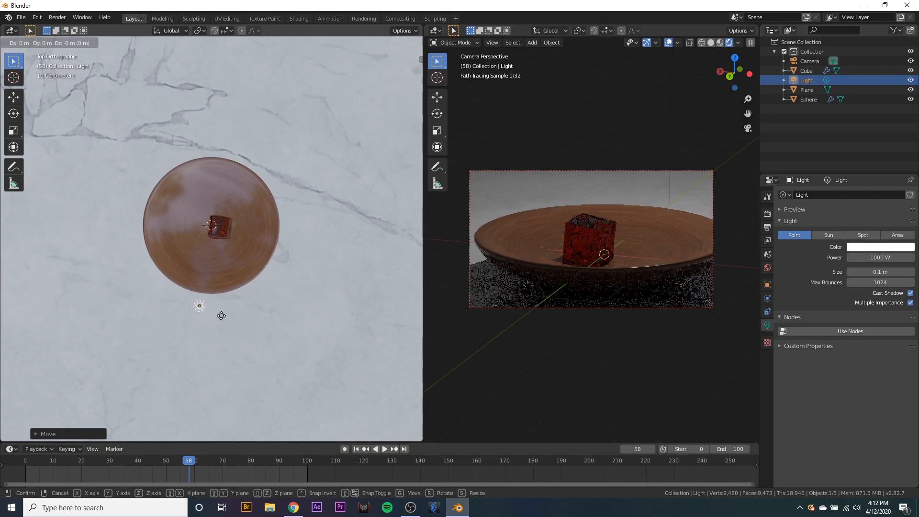
{"action": "key", "text": "z"}
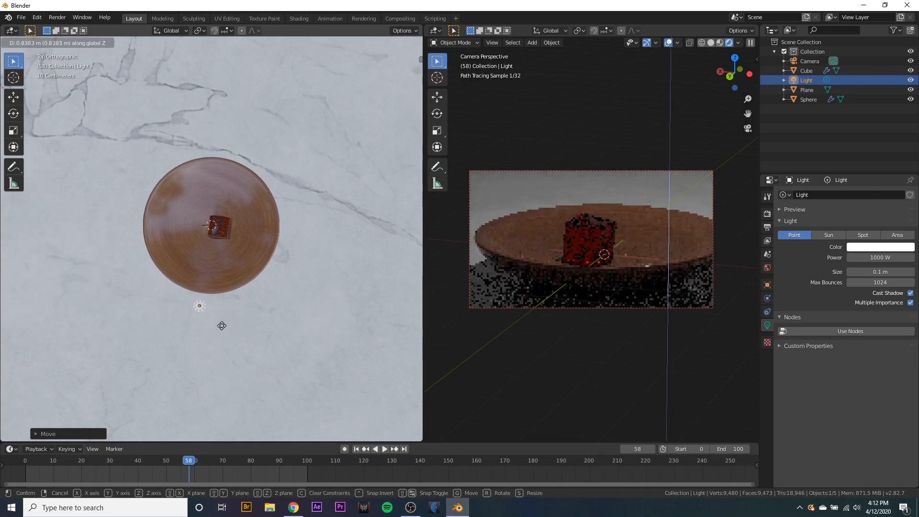
{"action": "left_click", "coordinate": [221, 288]}
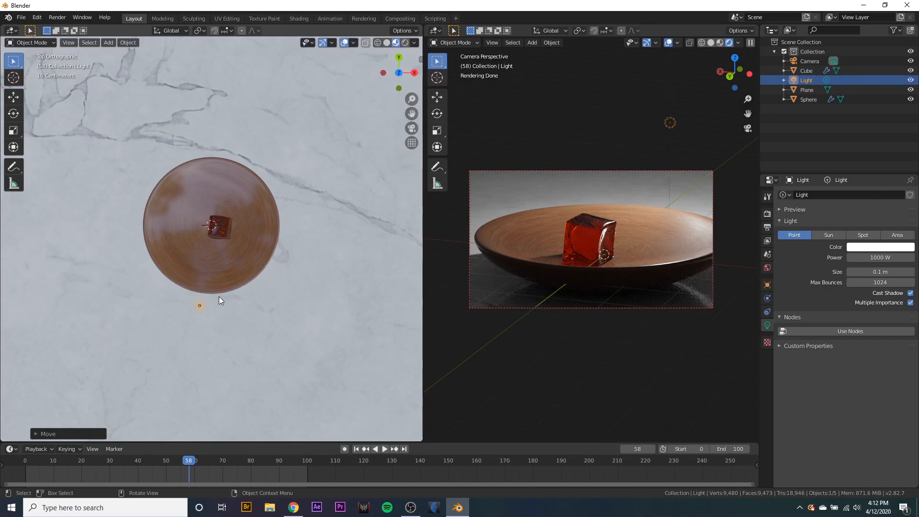
Step: Duplicate the point light to the +X side in front of the bowl and set the copy's color to orange
{"action": "key", "text": "shift+d"}
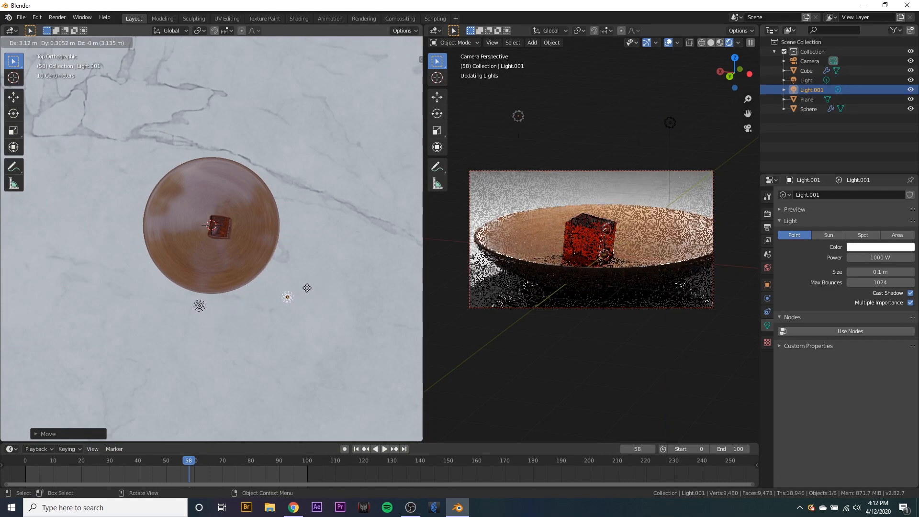
{"action": "left_click", "coordinate": [326, 277]}
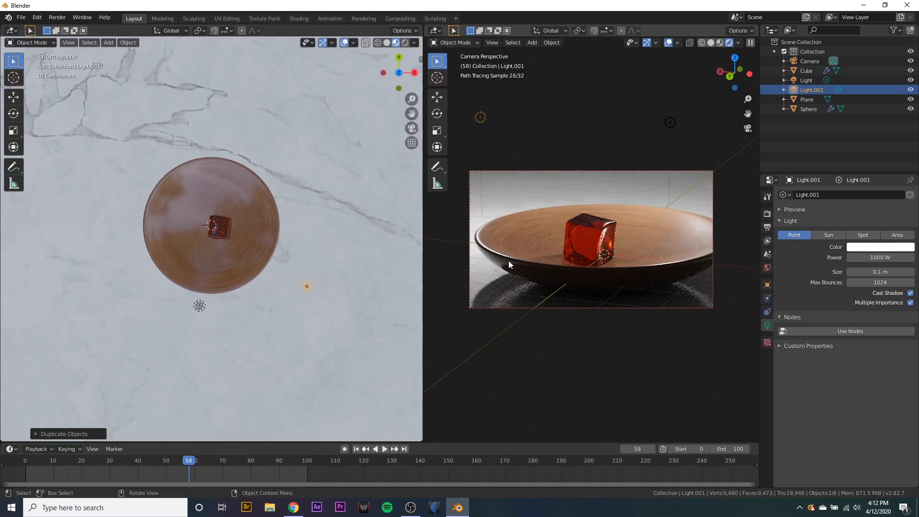
{"action": "left_click", "coordinate": [870, 247]}
{"action": "left_click_drag", "start_coordinate": [878, 155], "coordinate": [853, 185]}
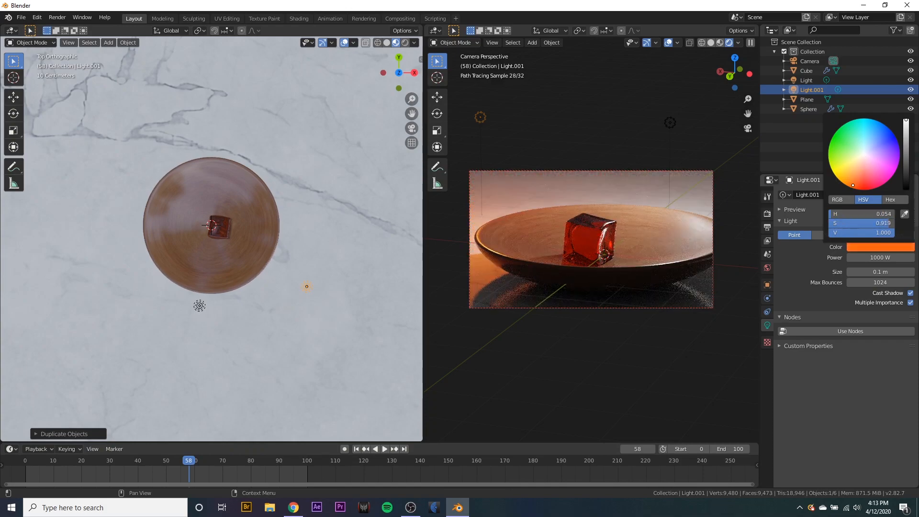
{"action": "left_click_drag", "start_coordinate": [853, 185], "coordinate": [849, 181]}
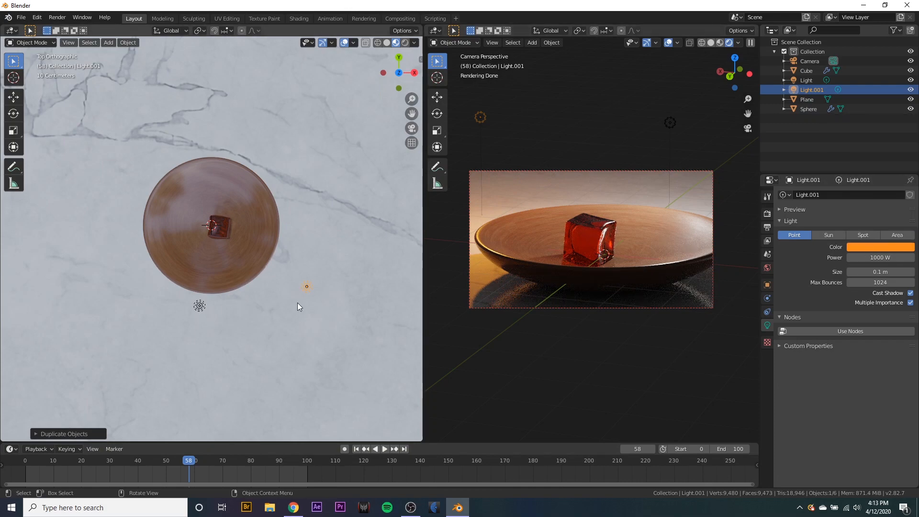
Step: Duplicate the orange light to behind the bowl on the -X side, set its color to white and adjust its position
{"action": "key", "text": "shift+d"}
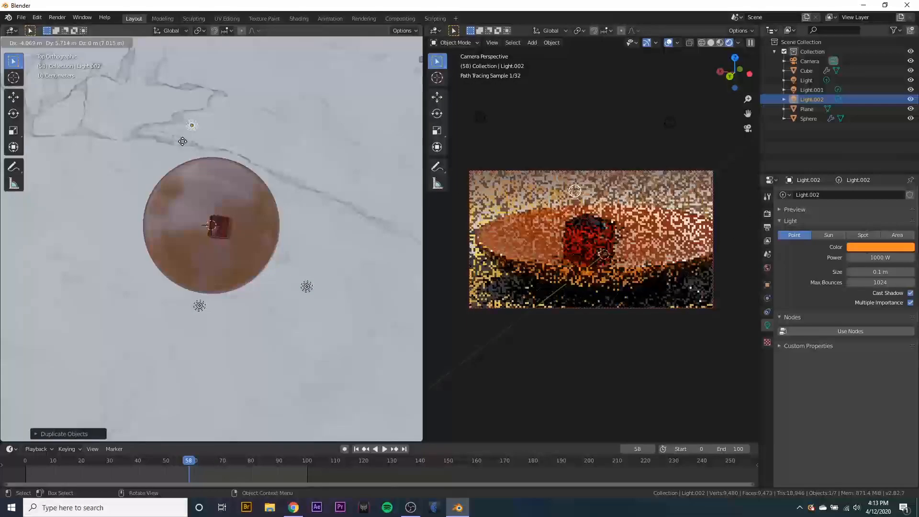
{"action": "left_click", "coordinate": [113, 77]}
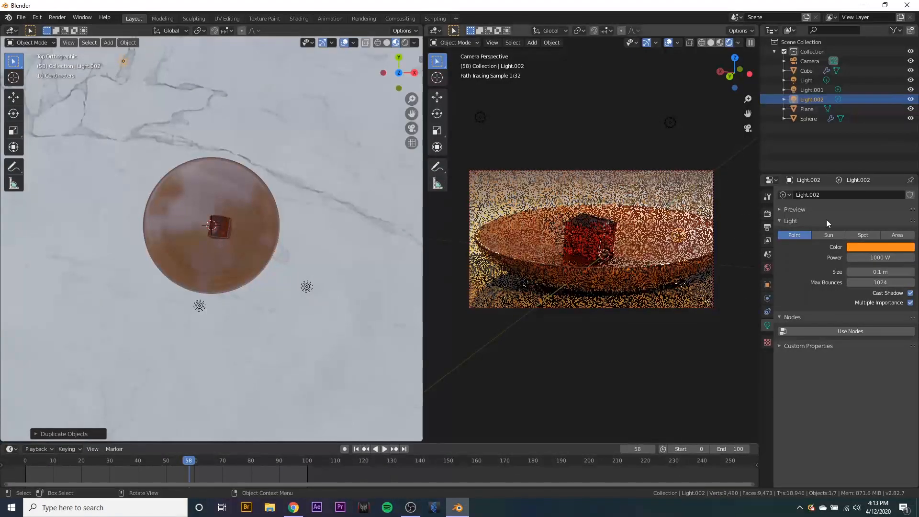
{"action": "left_click", "coordinate": [869, 247]}
{"action": "left_click_drag", "start_coordinate": [864, 223], "coordinate": [835, 223]}
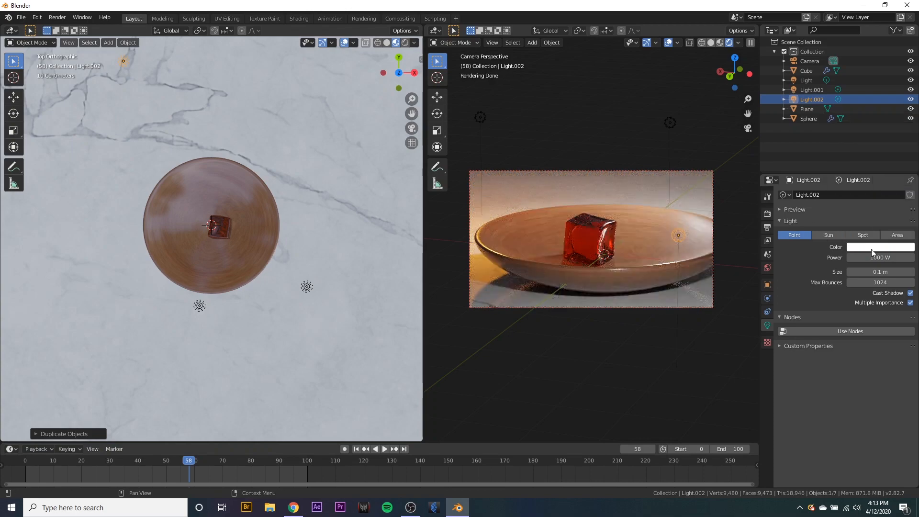
{"action": "key", "text": "g"}
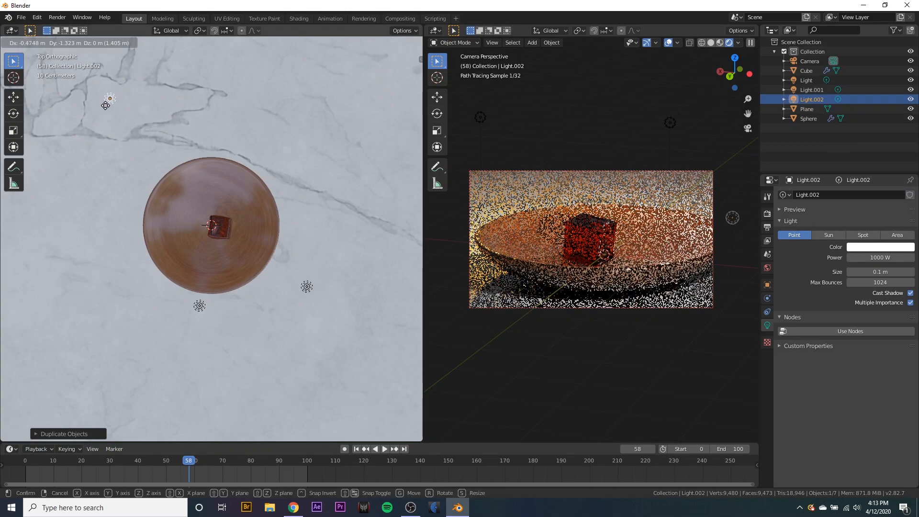
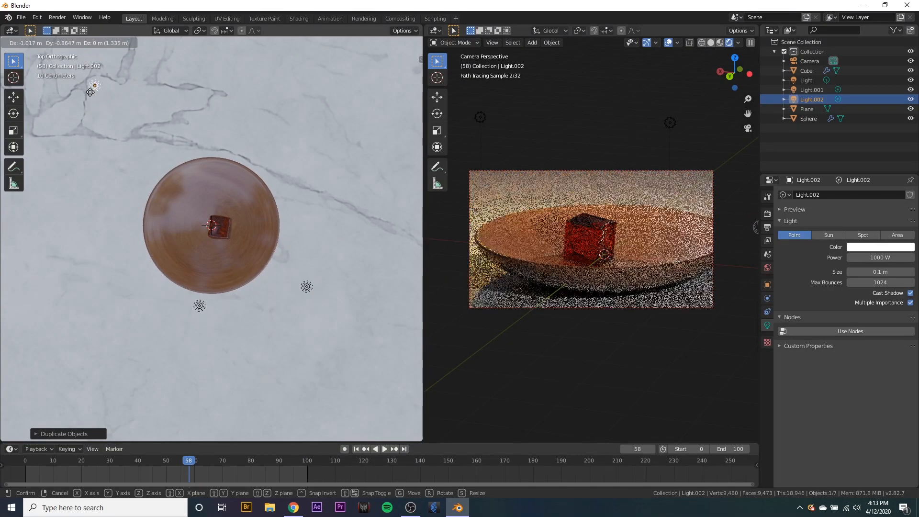
{"action": "left_click", "coordinate": [101, 93]}
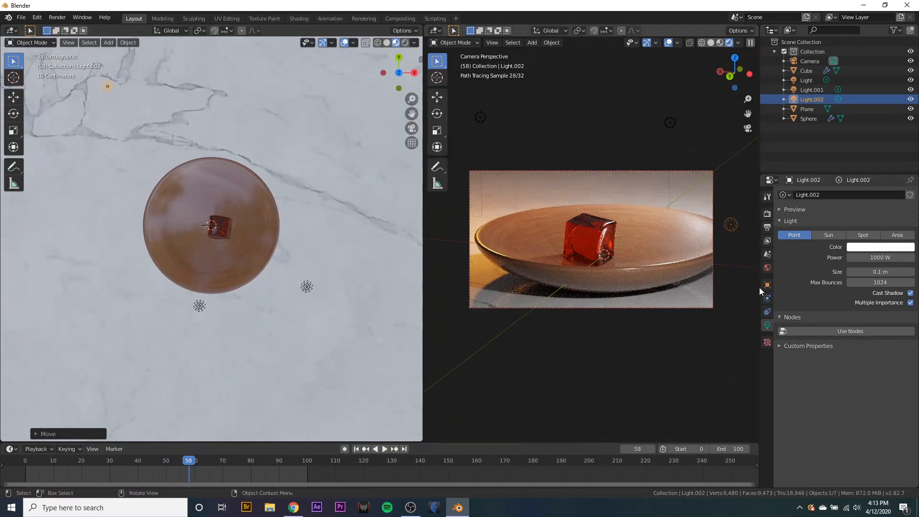
Step: Set the rear light's power to 884.3 W and tint its color orange
{"action": "left_click_drag", "start_coordinate": [912, 259], "coordinate": [869, 254]}
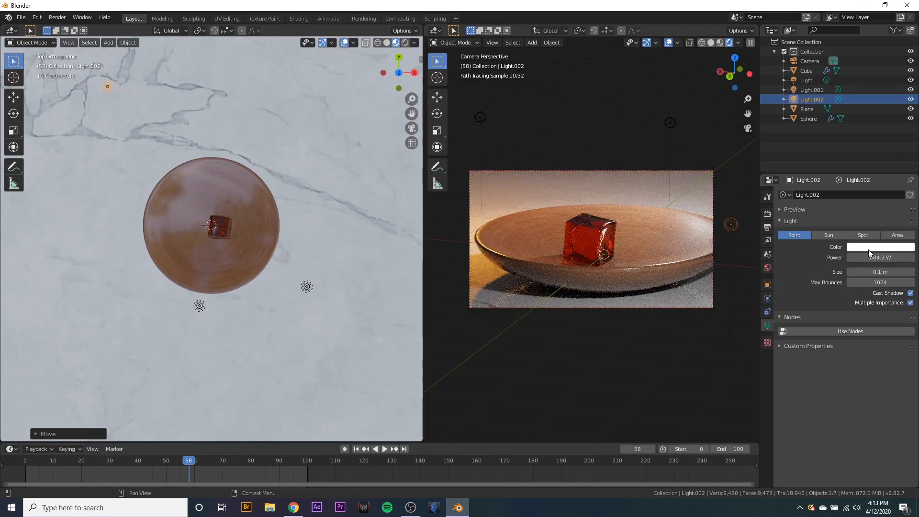
{"action": "left_click", "coordinate": [872, 248]}
{"action": "left_click", "coordinate": [852, 173]}
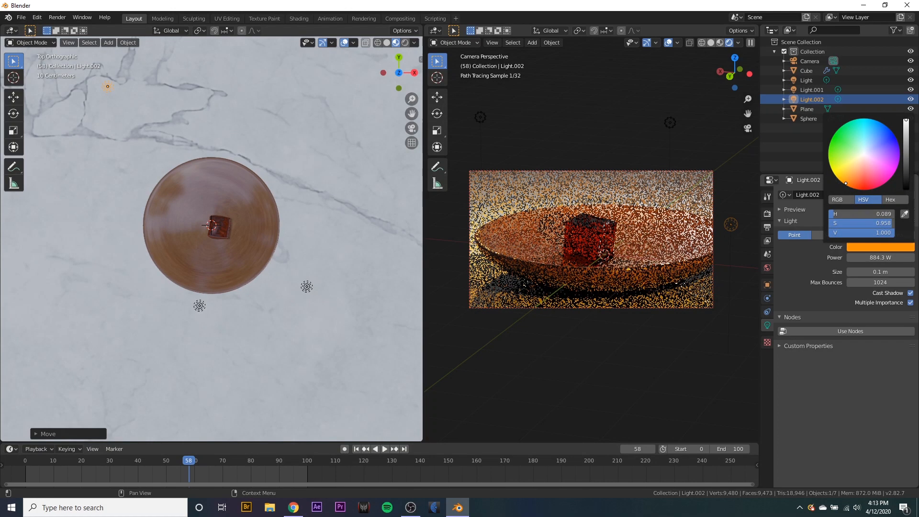
{"action": "left_click_drag", "start_coordinate": [846, 183], "coordinate": [854, 177]}
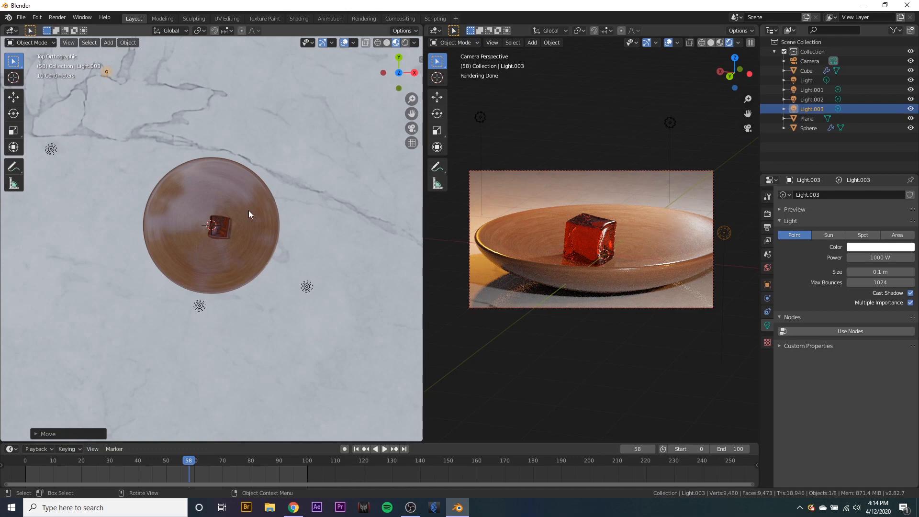
Step: Add a sun light at the scene center and raise it along the Z axis high above the bowl
{"action": "key", "text": "shift+a"}
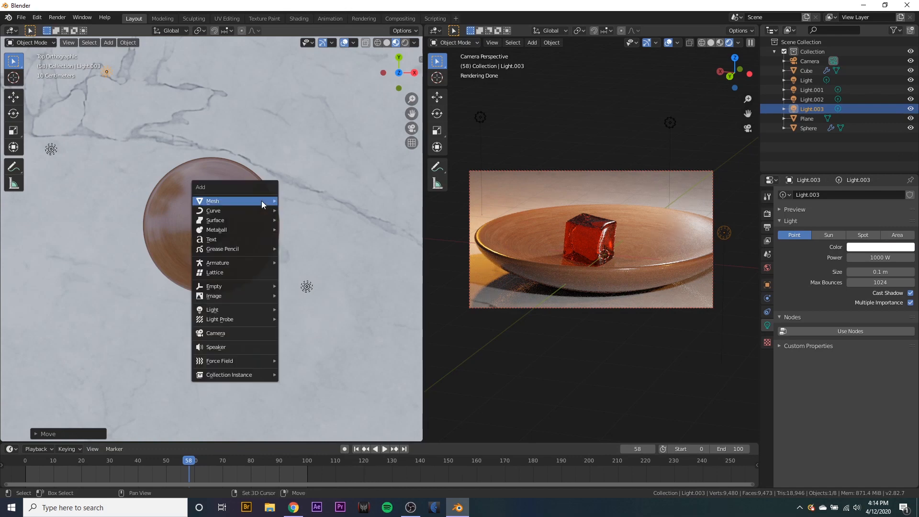
{"action": "mouse_move", "coordinate": [246, 310]}
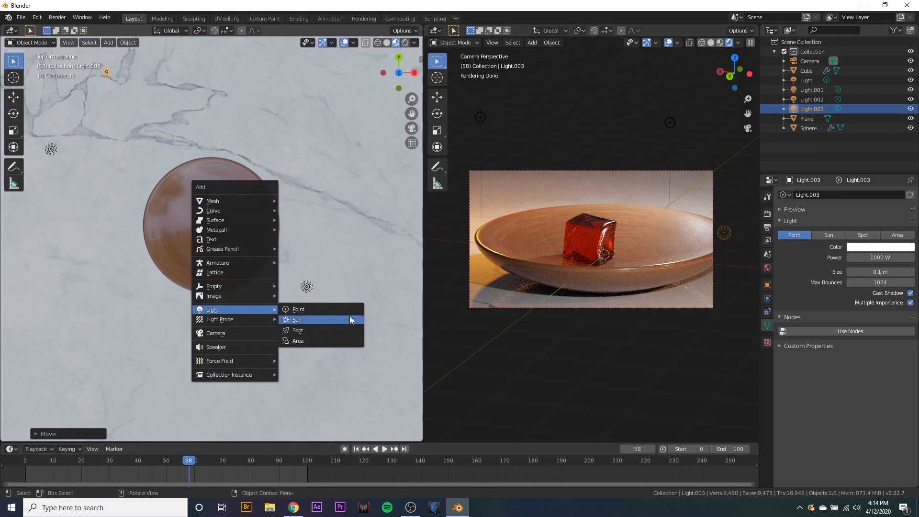
{"action": "left_click", "coordinate": [324, 318]}
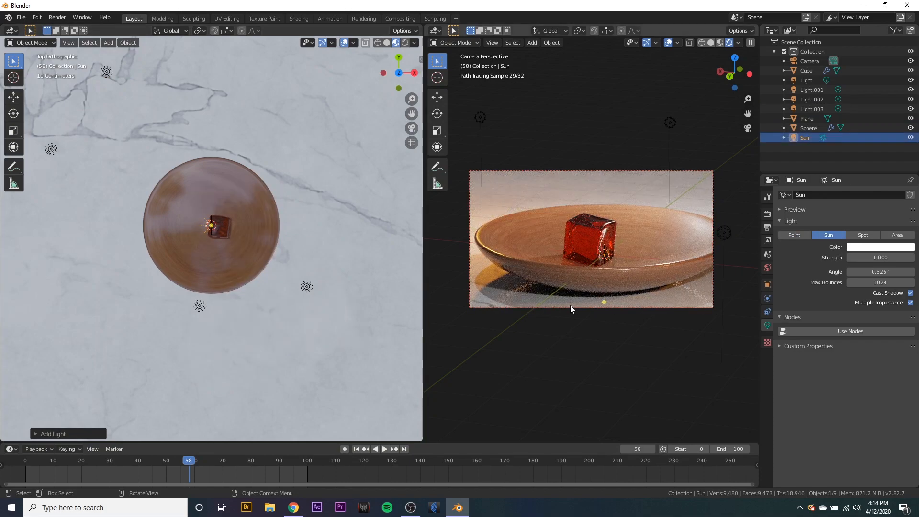
{"action": "key", "text": "g"}
{"action": "key", "text": "z"}
{"action": "left_click", "coordinate": [581, 126]}
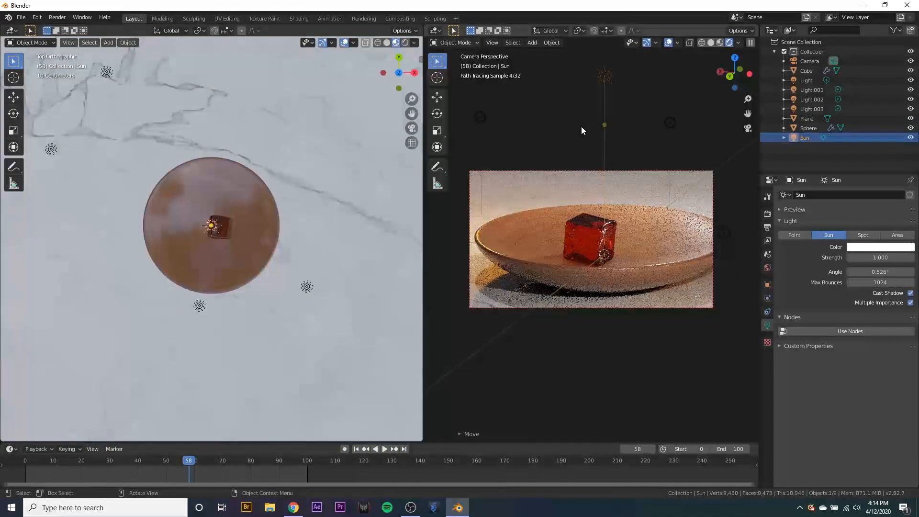
Step: Tilt the sun about -70° around Y, move it to the bowl's -X side and turn it around Z toward the bowl
{"action": "key", "text": "r"}
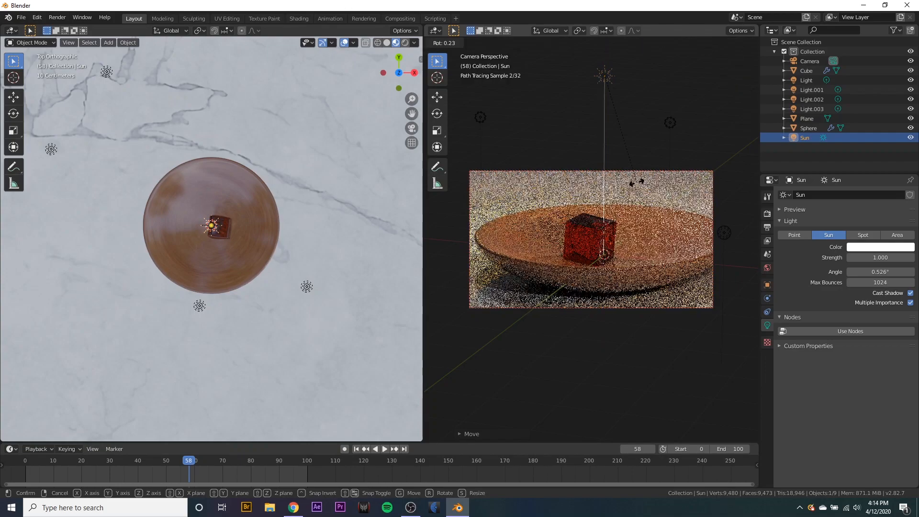
{"action": "key", "text": "y"}
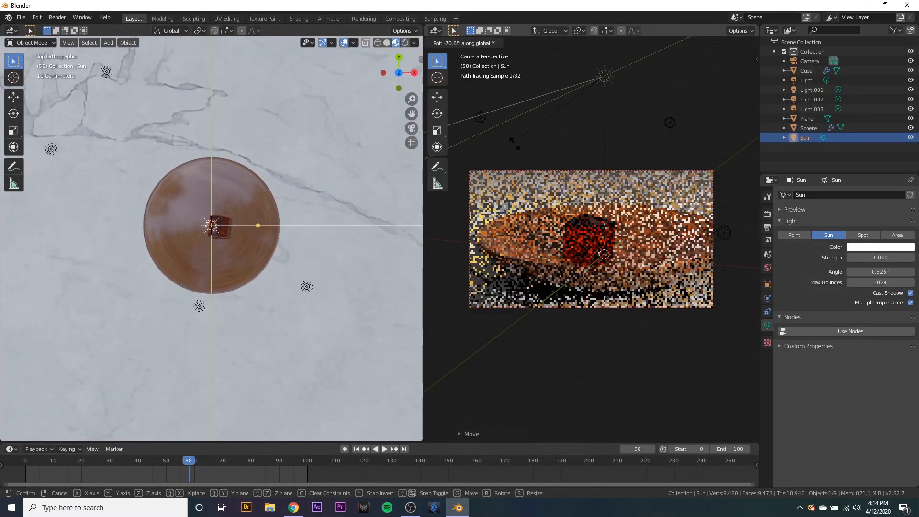
{"action": "left_click", "coordinate": [243, 215]}
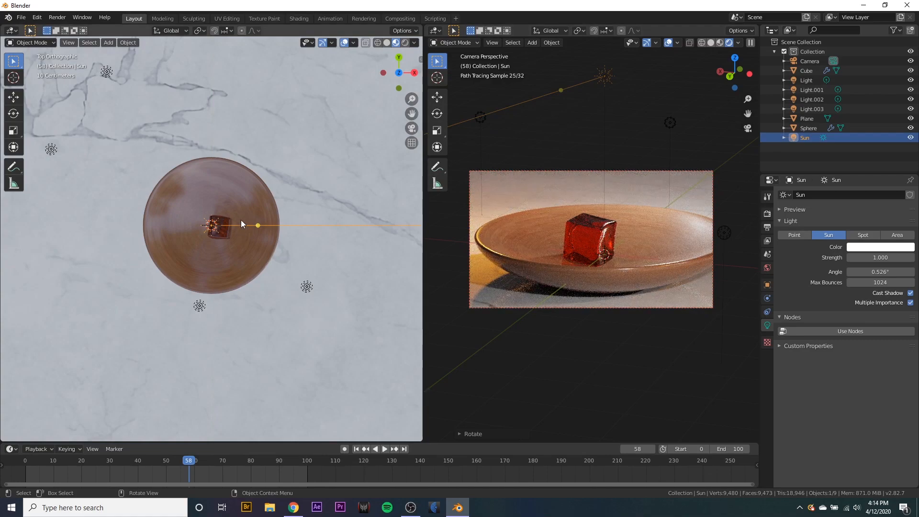
{"action": "key", "text": "g"}
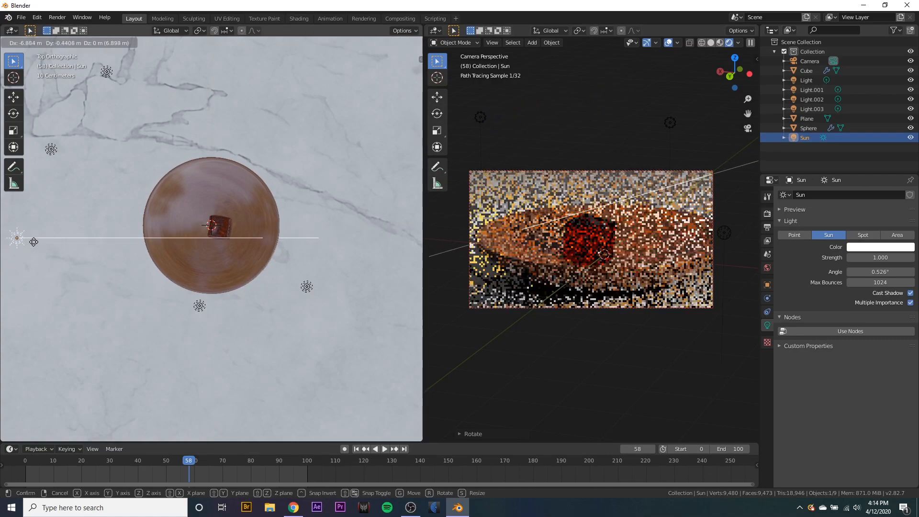
{"action": "left_click", "coordinate": [35, 261]}
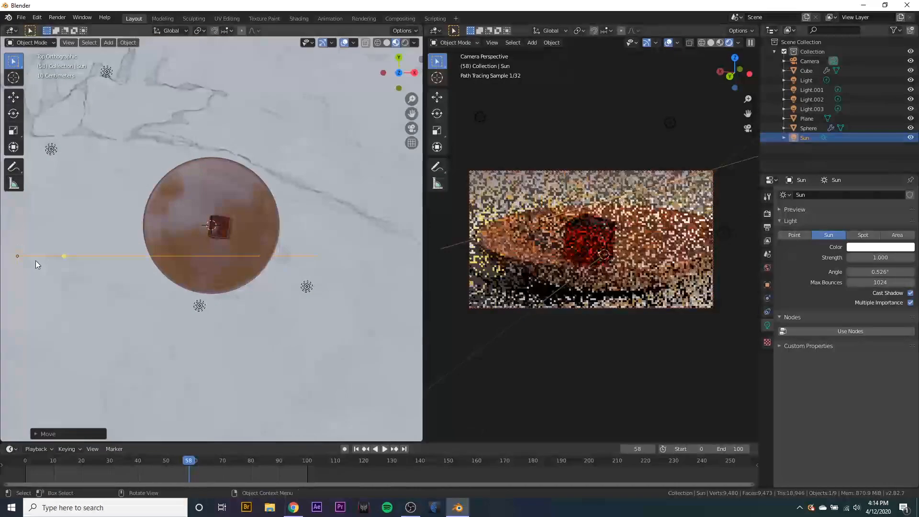
{"action": "key", "text": "r"}
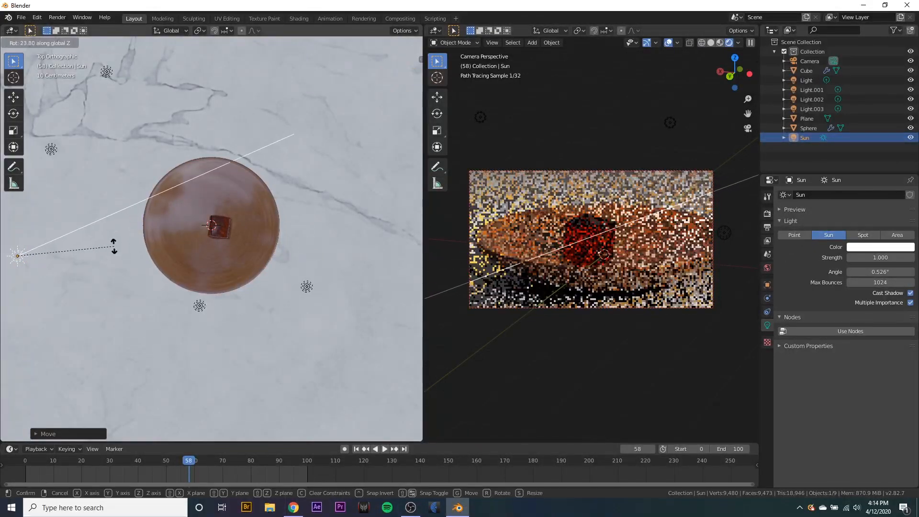
{"action": "left_click", "coordinate": [113, 247]}
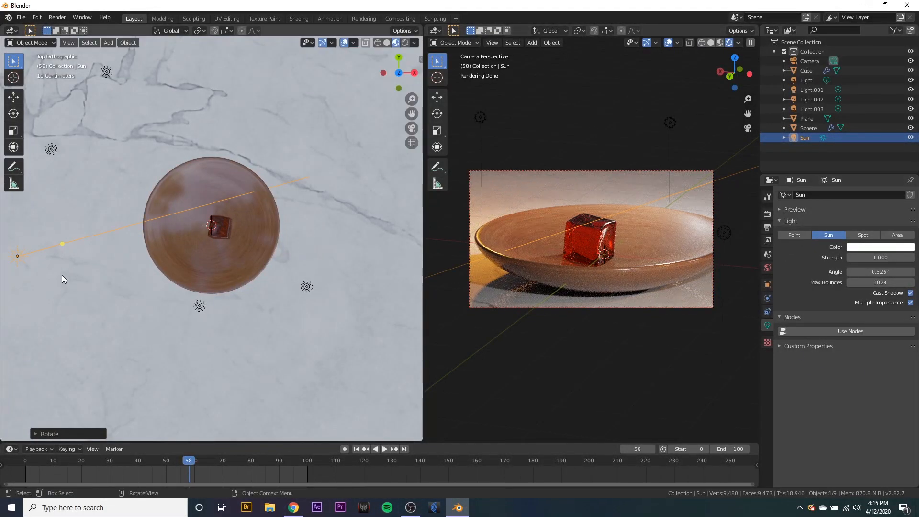
Step: Duplicate the sun light to the +X side in front of the bowl and rotate the copy around Z to aim at it
{"action": "key", "text": "shift+d"}
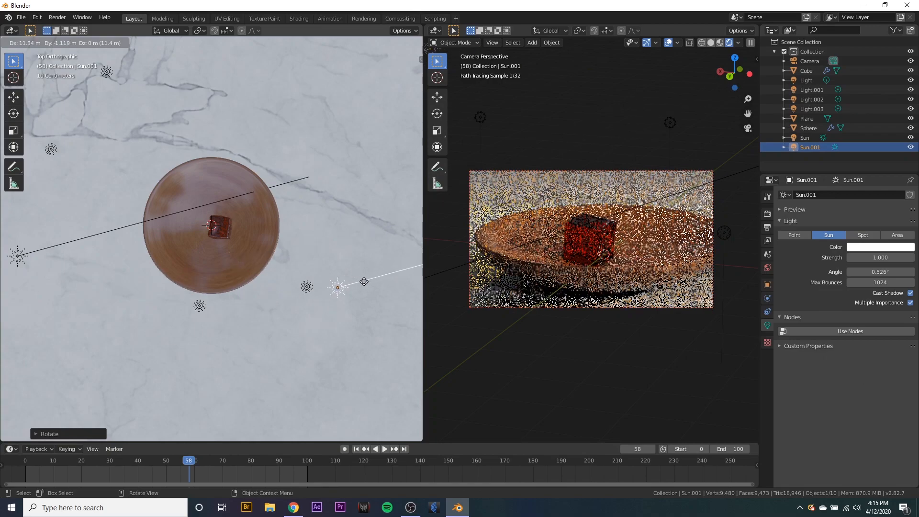
{"action": "left_click", "coordinate": [377, 304]}
{"action": "key", "text": "r"}
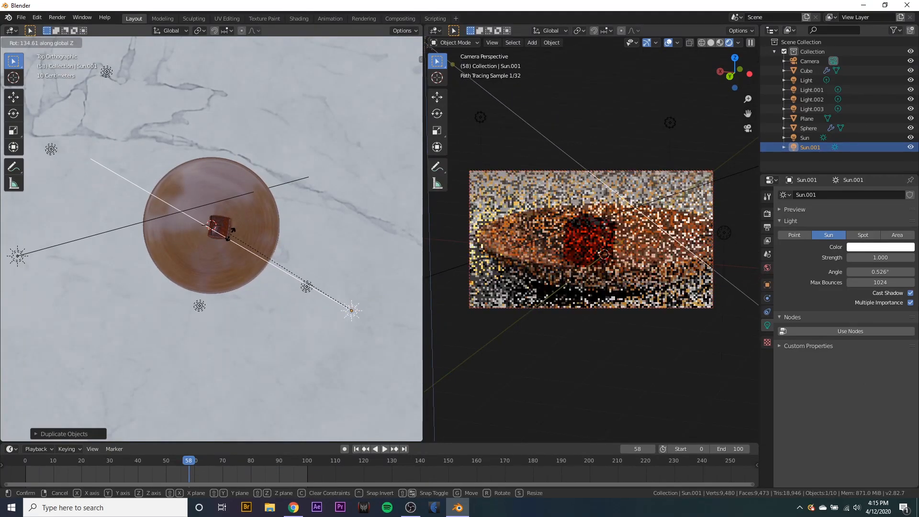
{"action": "left_click", "coordinate": [258, 230]}
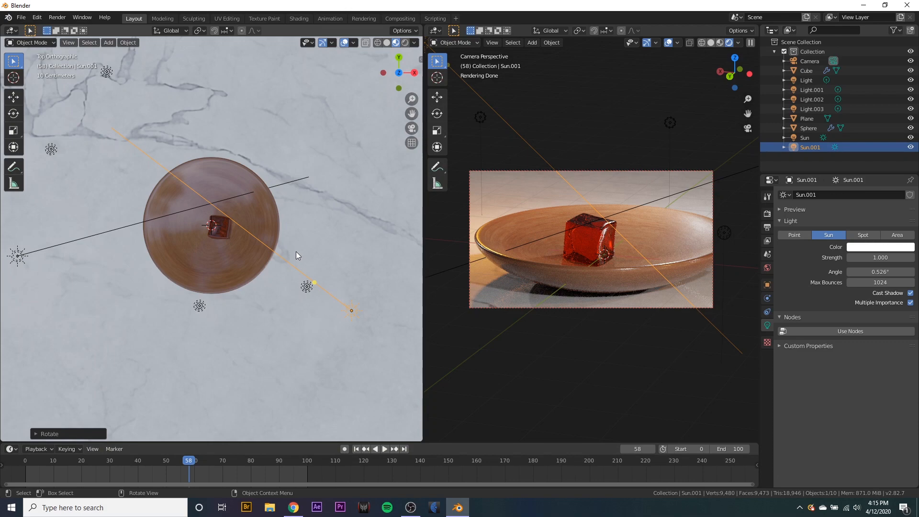
Step: Tilt the duplicated sun light about 11° around the global Y axis
{"action": "left_click", "coordinate": [881, 247]}
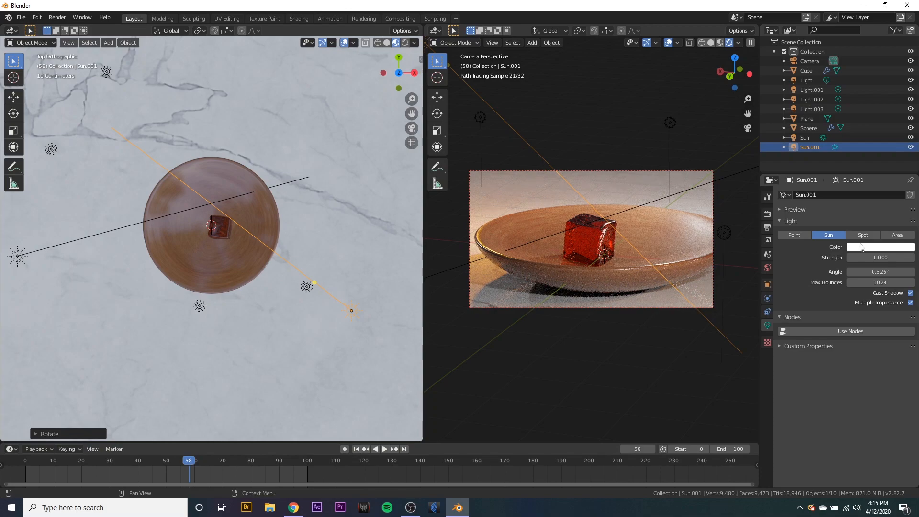
{"action": "left_click", "coordinate": [861, 246]}
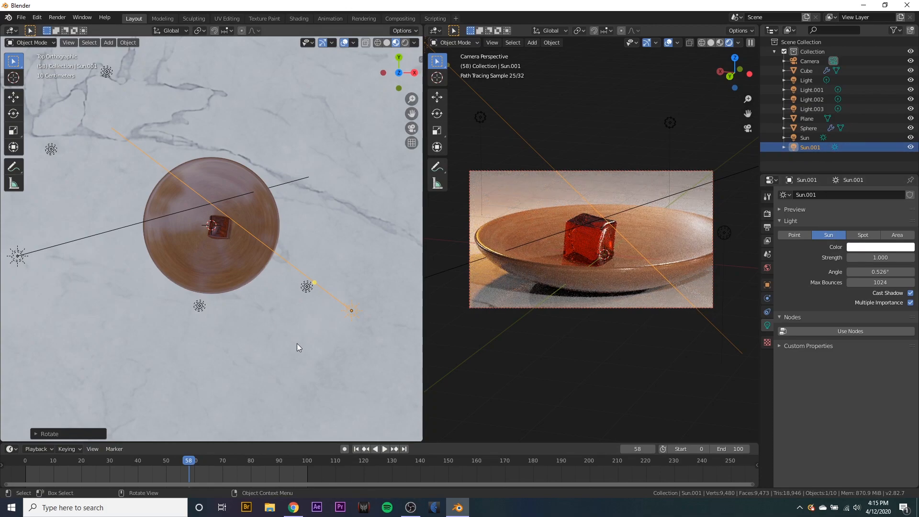
{"action": "key", "text": "r"}
{"action": "key", "text": "y"}
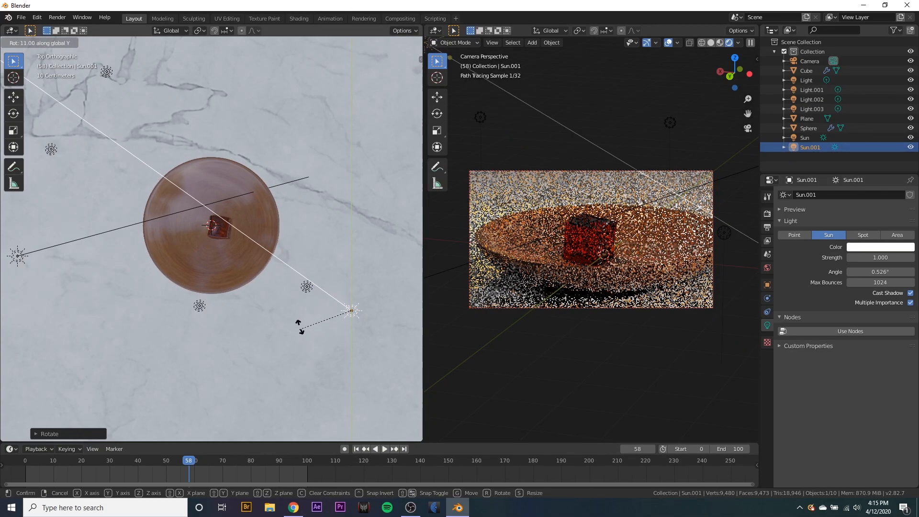
{"action": "left_click", "coordinate": [298, 321]}
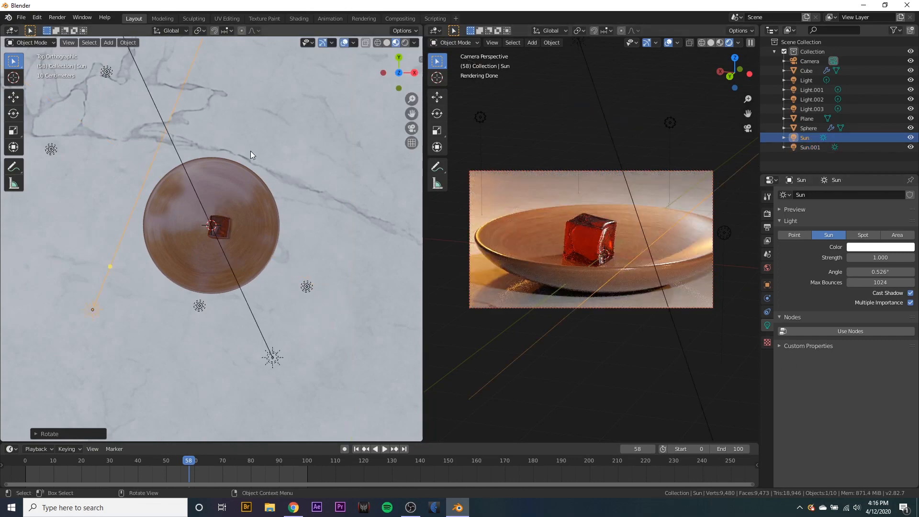
Step: Select the marble plane and open its StoneMarbleCalacatta004_4K node group for editing in the Shading workspace
{"action": "scroll", "coordinate": [340, 248], "scroll_direction": "down", "scroll_amount": 1}
{"action": "scroll", "coordinate": [311, 243], "scroll_direction": "up", "scroll_amount": 2}
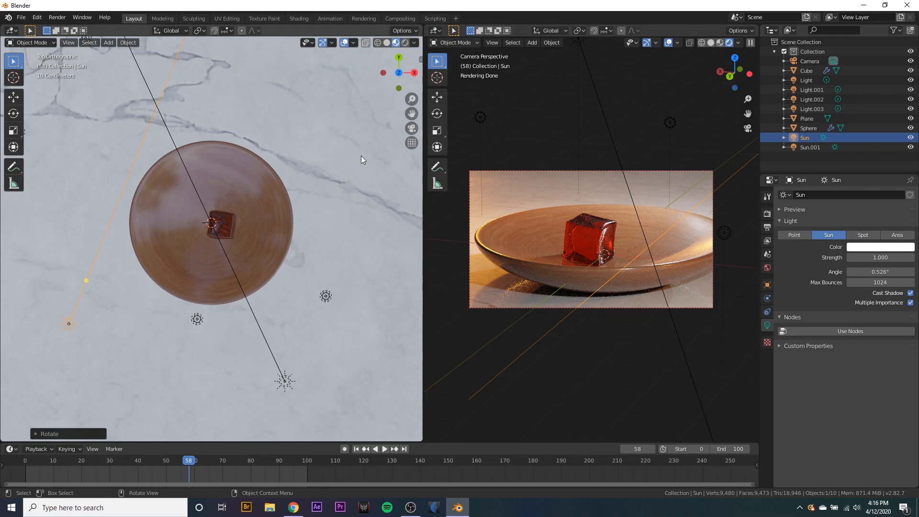
{"action": "left_click", "coordinate": [307, 128]}
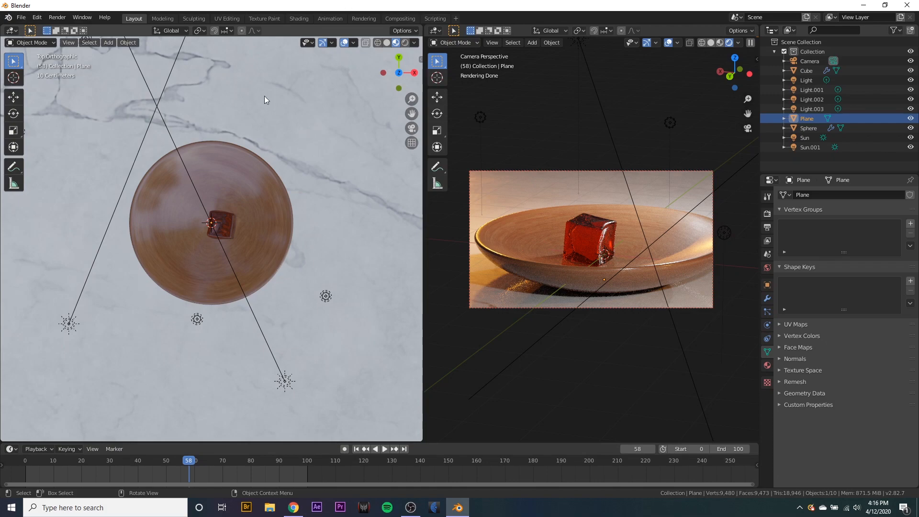
{"action": "left_click", "coordinate": [297, 18]}
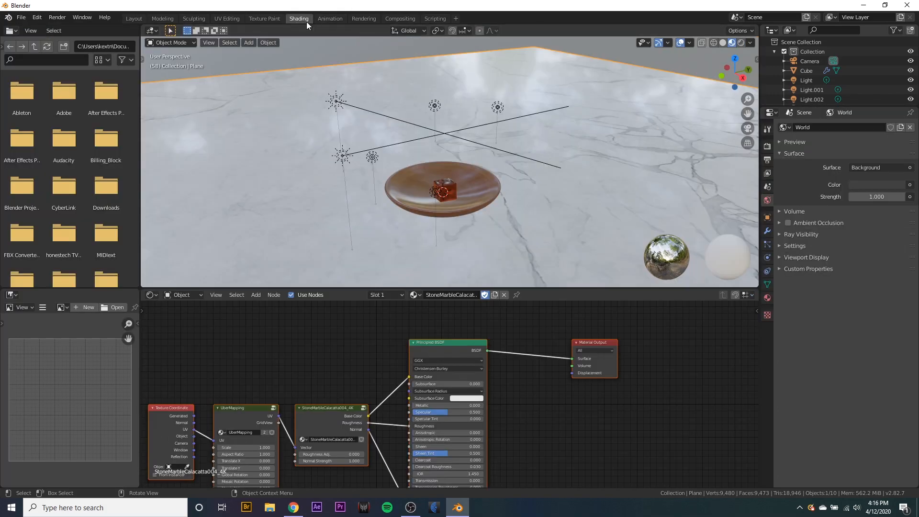
{"action": "mouse_move", "coordinate": [552, 234]}
{"action": "middle_mouse_down"}
{"action": "mouse_move", "coordinate": [599, 225]}
{"action": "mouse_move", "coordinate": [559, 220]}
{"action": "mouse_move", "coordinate": [554, 247]}
{"action": "middle_mouse_up"}
{"action": "middle_click_drag", "start_coordinate": [308, 383], "coordinate": [394, 328]}
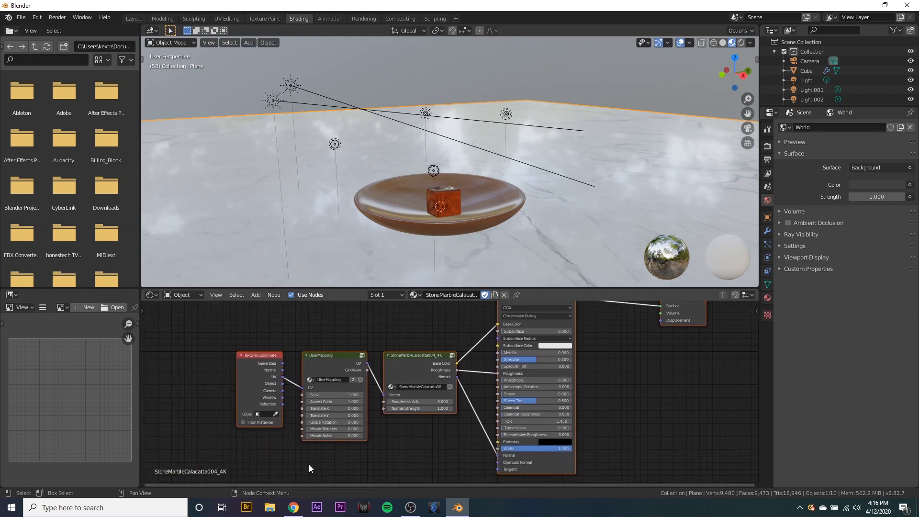
{"action": "scroll", "coordinate": [452, 417], "scroll_direction": "up", "scroll_amount": 1}
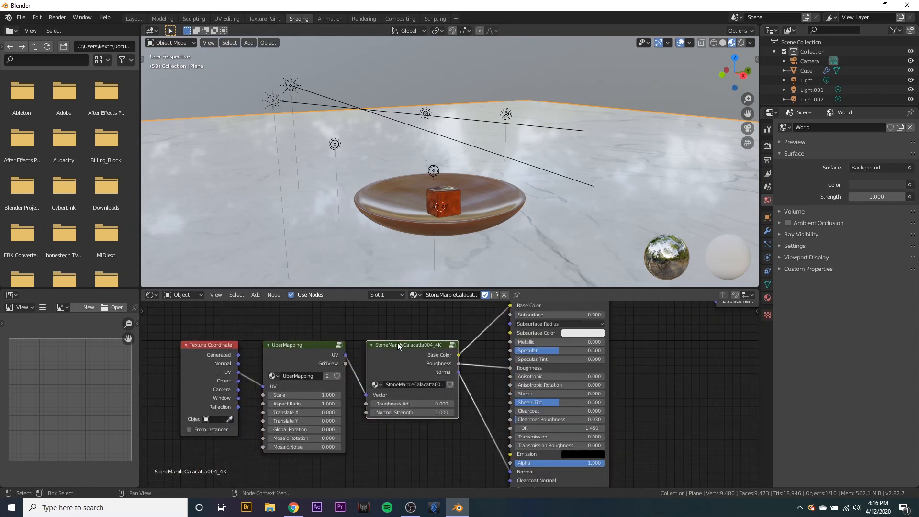
{"action": "middle_click_drag", "start_coordinate": [398, 342], "coordinate": [352, 313]}
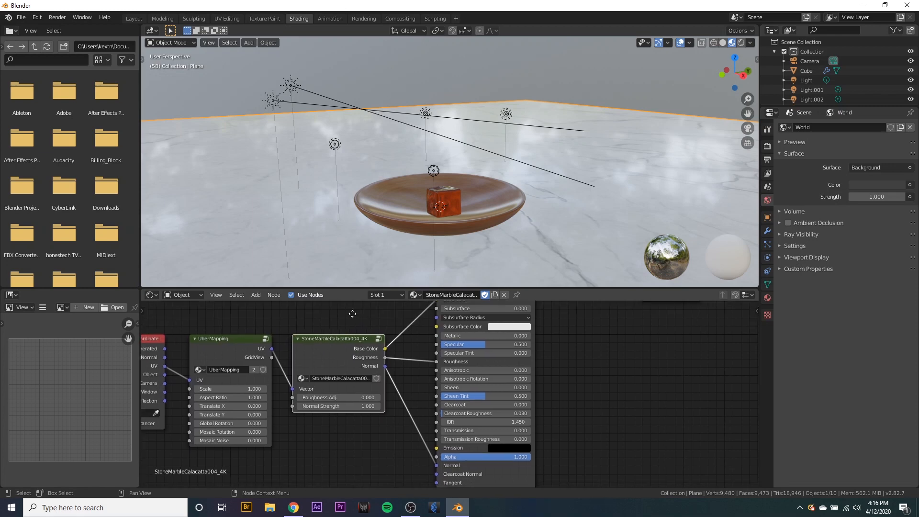
{"action": "left_click", "coordinate": [380, 341]}
{"action": "scroll", "coordinate": [411, 371], "scroll_direction": "down", "scroll_amount": 11}
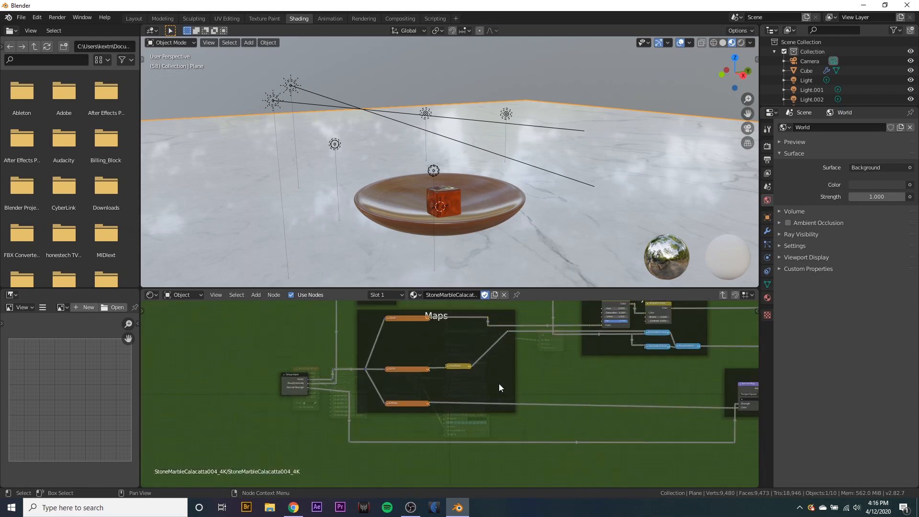
Step: Darken the marble by setting Value to 0.300 on the COLOR Adjust node in the group's Basic Adjustments frame
{"action": "middle_click_drag", "start_coordinate": [641, 381], "coordinate": [503, 465]}
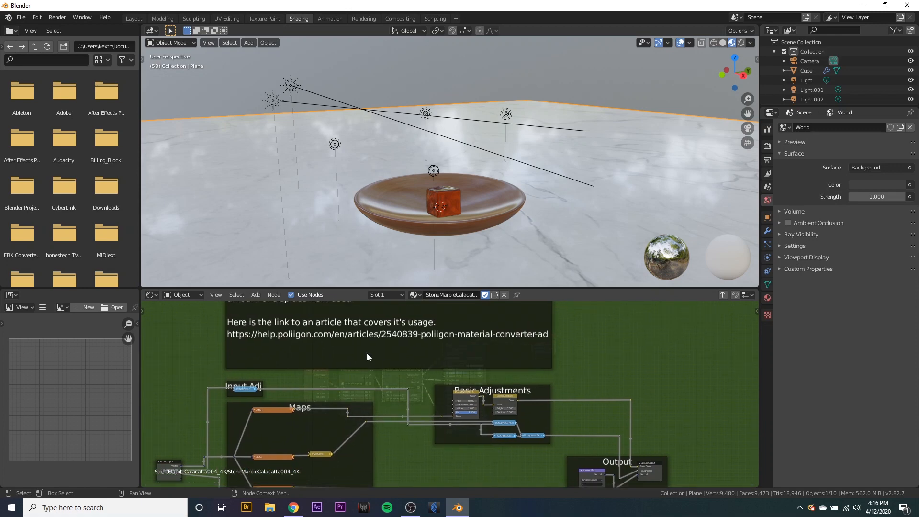
{"action": "middle_click_drag", "start_coordinate": [286, 311], "coordinate": [295, 358]}
{"action": "middle_click_drag", "start_coordinate": [383, 393], "coordinate": [329, 314]}
{"action": "middle_click_drag", "start_coordinate": [452, 413], "coordinate": [410, 375]}
{"action": "scroll", "coordinate": [410, 375], "scroll_direction": "up", "scroll_amount": 6}
{"action": "scroll", "coordinate": [410, 374], "scroll_direction": "up", "scroll_amount": 6}
{"action": "middle_click_drag", "start_coordinate": [261, 335], "coordinate": [309, 441]}
{"action": "scroll", "coordinate": [331, 403], "scroll_direction": "up", "scroll_amount": 3}
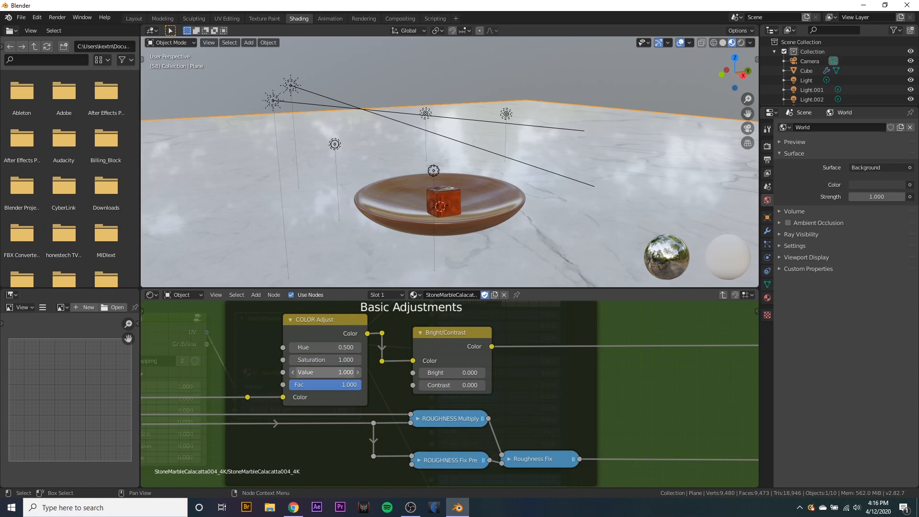
{"action": "left_click_drag", "start_coordinate": [325, 372], "coordinate": [291, 372]}
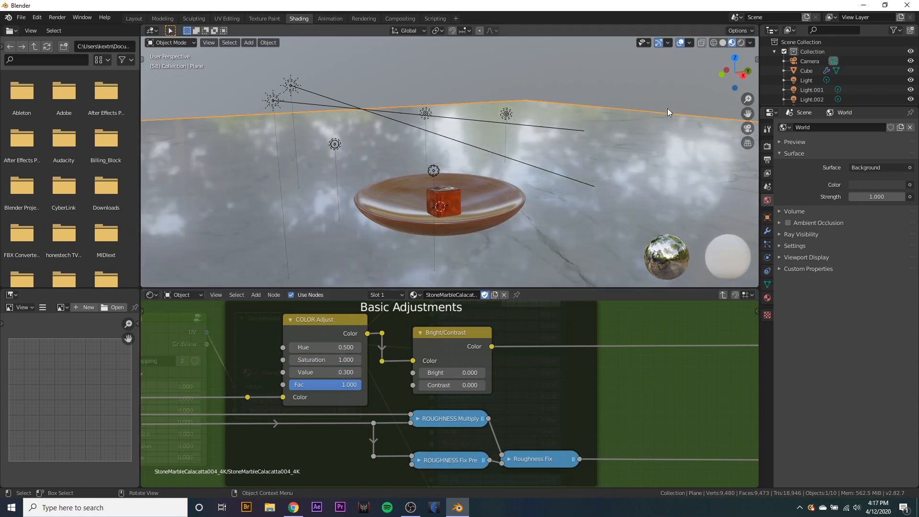
Step: With the viewport in rendered shading, set the marble's COLOR Adjust node to Value 0.100 and Saturation 0.700
{"action": "left_click", "coordinate": [743, 43]}
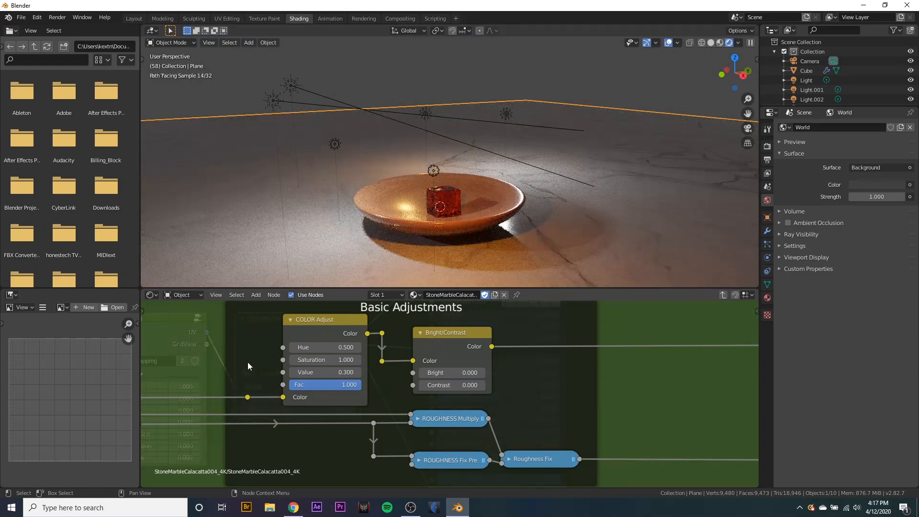
{"action": "left_click", "coordinate": [293, 372]}
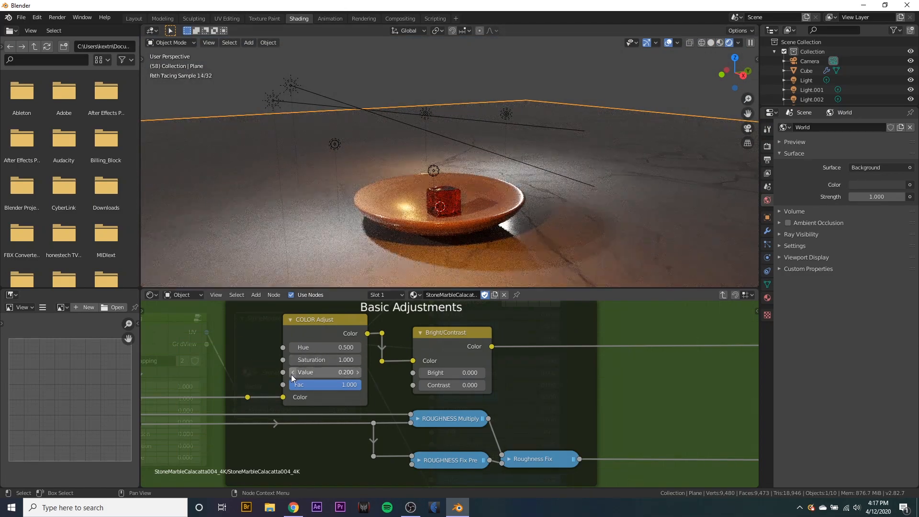
{"action": "left_click", "coordinate": [293, 372]}
{"action": "left_click_drag", "start_coordinate": [331, 360], "coordinate": [297, 360]}
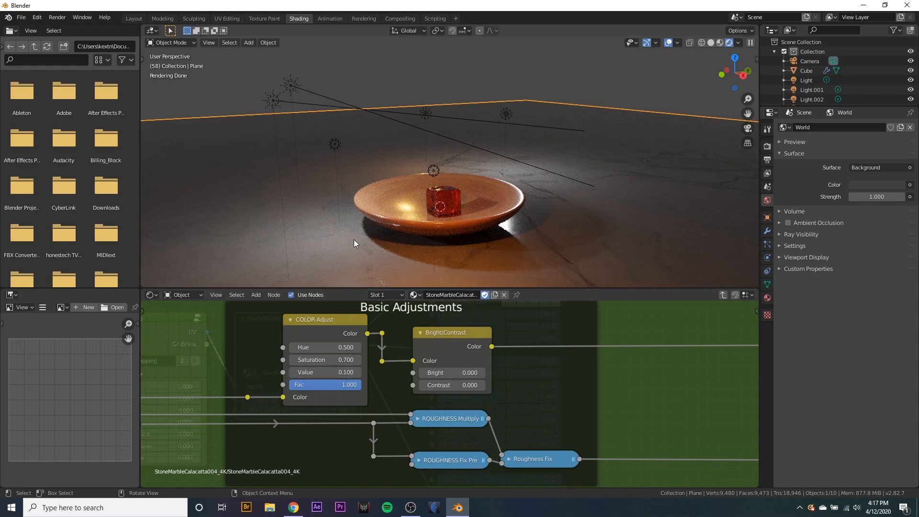
Step: Select the wooden bowl and open its WoodFineDark004_3K node group for editing
{"action": "middle_click_drag", "start_coordinate": [359, 241], "coordinate": [383, 223]}
{"action": "left_click", "coordinate": [384, 223]}
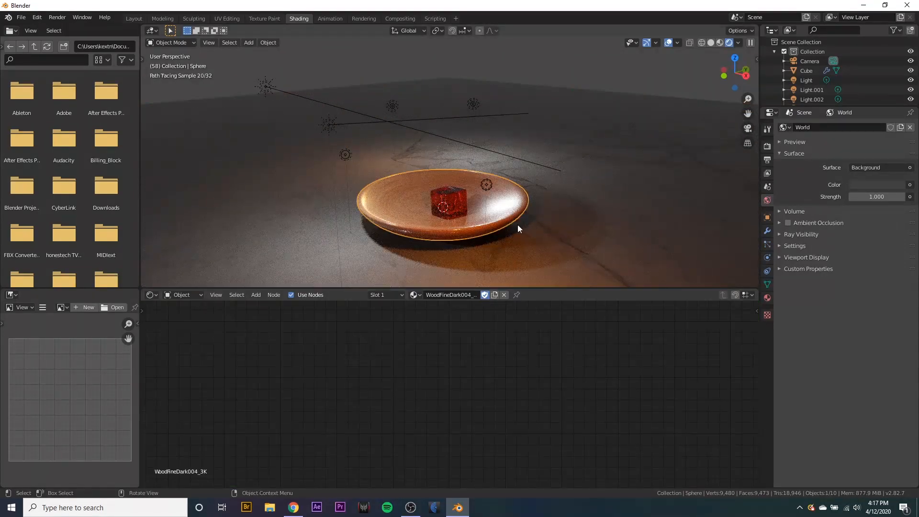
{"action": "scroll", "coordinate": [392, 386], "scroll_direction": "down", "scroll_amount": 5}
{"action": "middle_click_drag", "start_coordinate": [380, 405], "coordinate": [569, 313]}
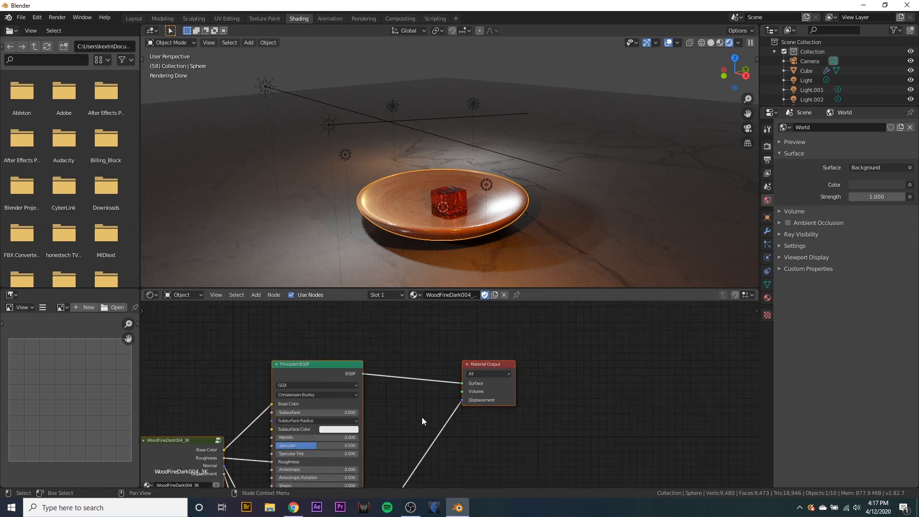
{"action": "middle_click_drag", "start_coordinate": [422, 418], "coordinate": [564, 340]}
{"action": "left_click", "coordinate": [395, 348]}
{"action": "key", "text": "Tab"}
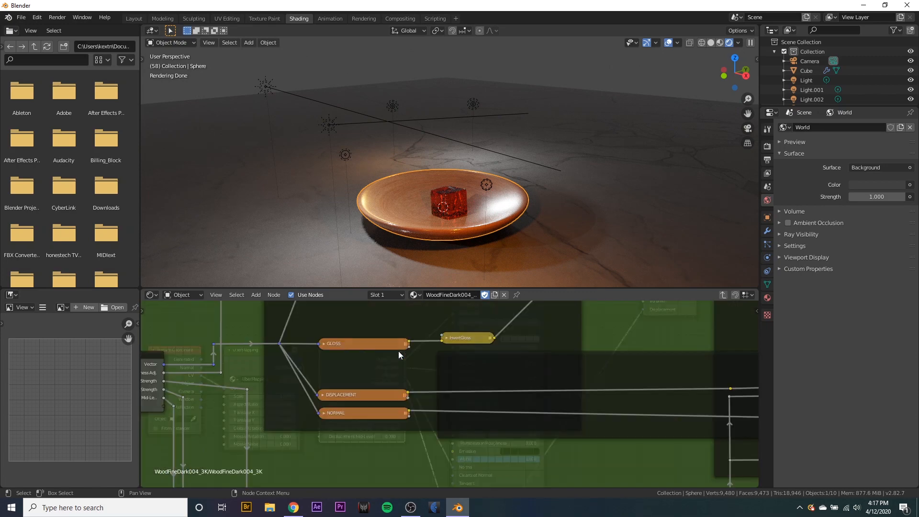
{"action": "scroll", "coordinate": [515, 398], "scroll_direction": "up", "scroll_amount": 4}
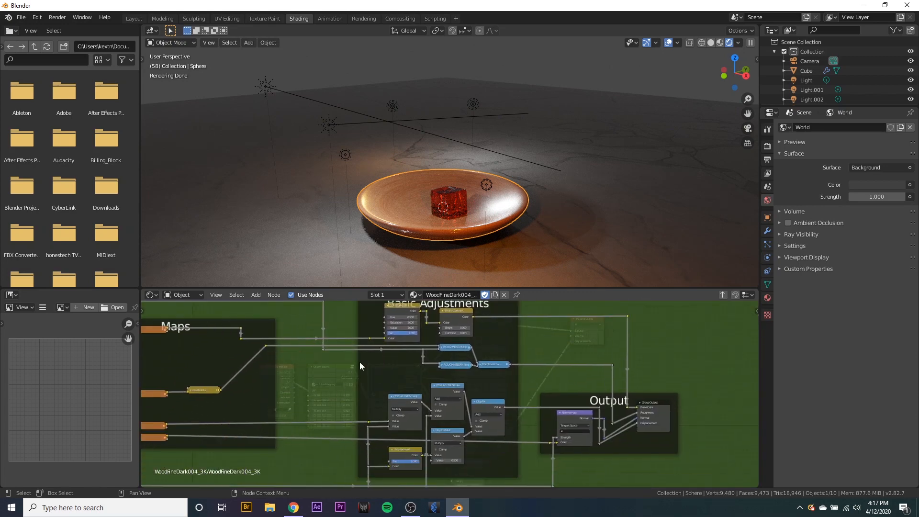
Step: Darken the bowl's wood by setting Value to 0.300 on the COLOR Adjust node in the Basic Adjustments frame
{"action": "middle_click_drag", "start_coordinate": [349, 369], "coordinate": [357, 423]}
{"action": "scroll", "coordinate": [326, 348], "scroll_direction": "up", "scroll_amount": 3}
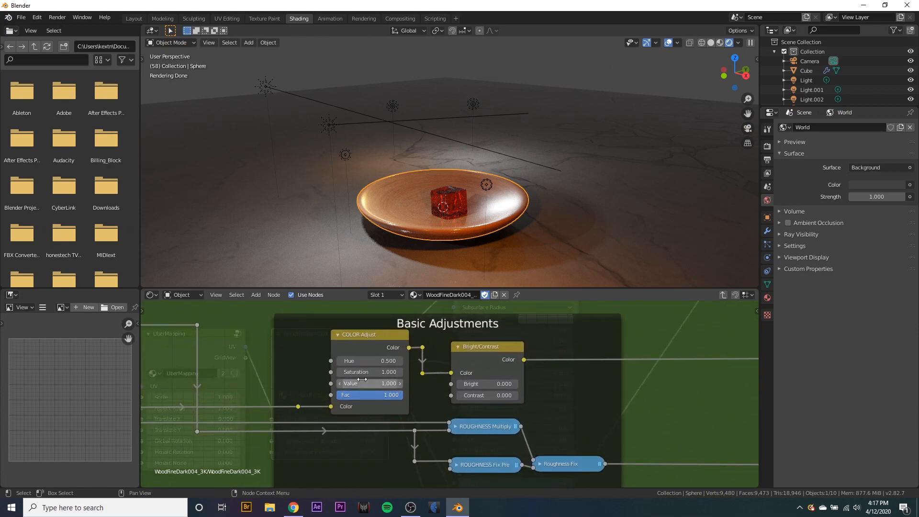
{"action": "left_click_drag", "start_coordinate": [345, 384], "coordinate": [341, 385]}
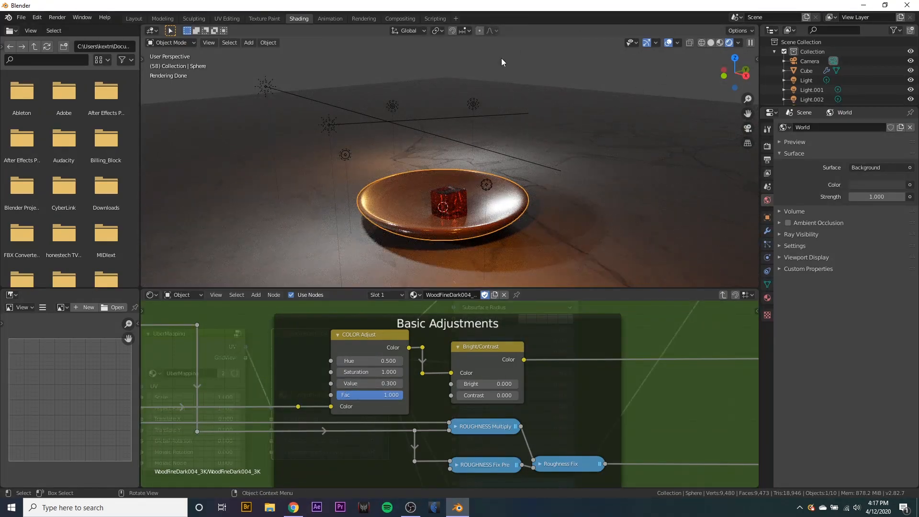
Step: Return to the Layout workspace, select the orange sun light Sun.001 and rotate it slightly around the global Z axis
{"action": "left_click", "coordinate": [134, 19]}
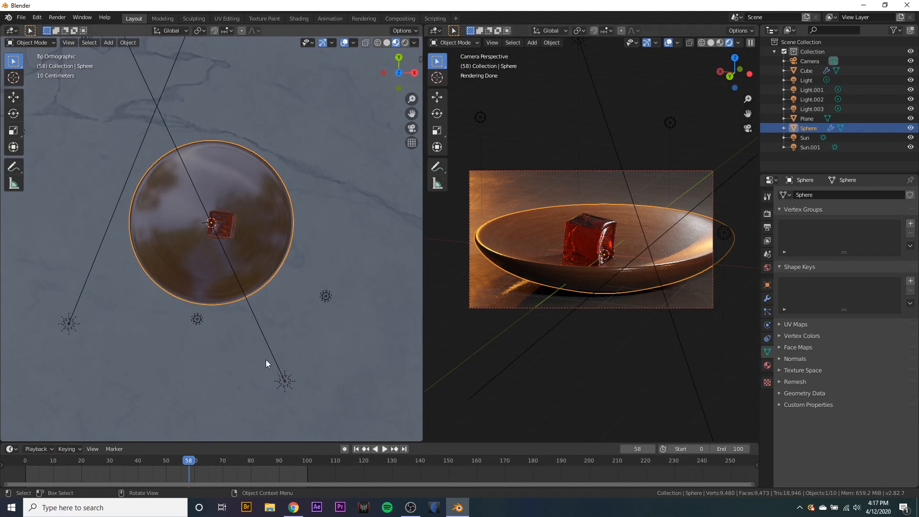
{"action": "left_click", "coordinate": [289, 379]}
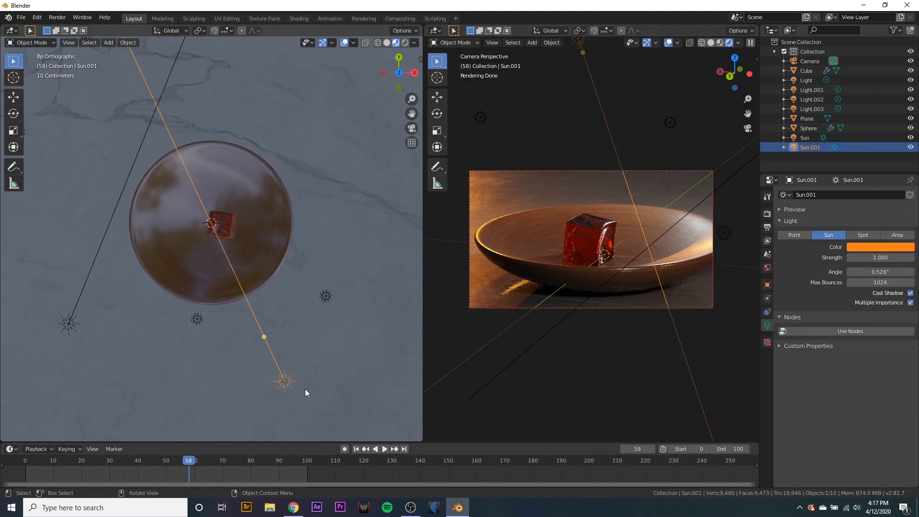
{"action": "key", "text": "r"}
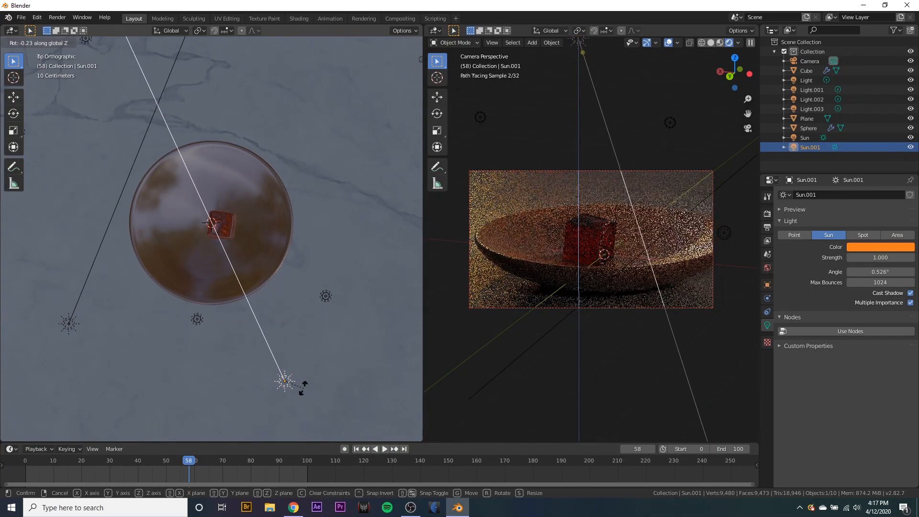
{"action": "left_click", "coordinate": [306, 388]}
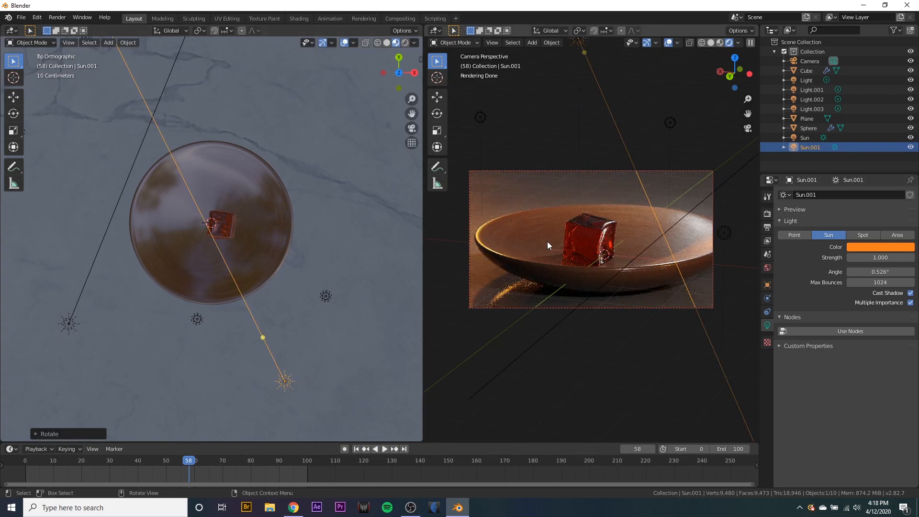
Step: Hide the floor grid and the X and Y axis lines in the camera viewport's overlays
{"action": "left_click", "coordinate": [676, 44]}
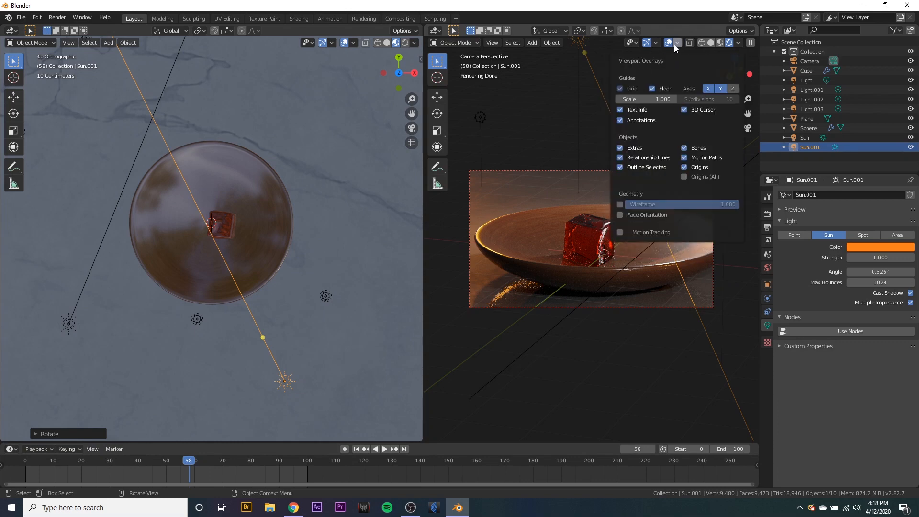
{"action": "left_click", "coordinate": [656, 91]}
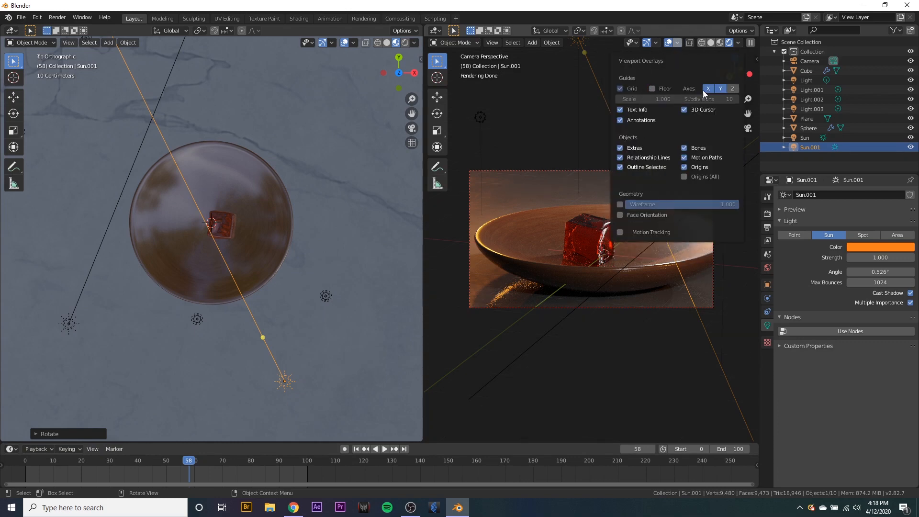
{"action": "left_click", "coordinate": [716, 88]}
{"action": "scroll", "coordinate": [599, 357], "scroll_direction": "up", "scroll_amount": 1}
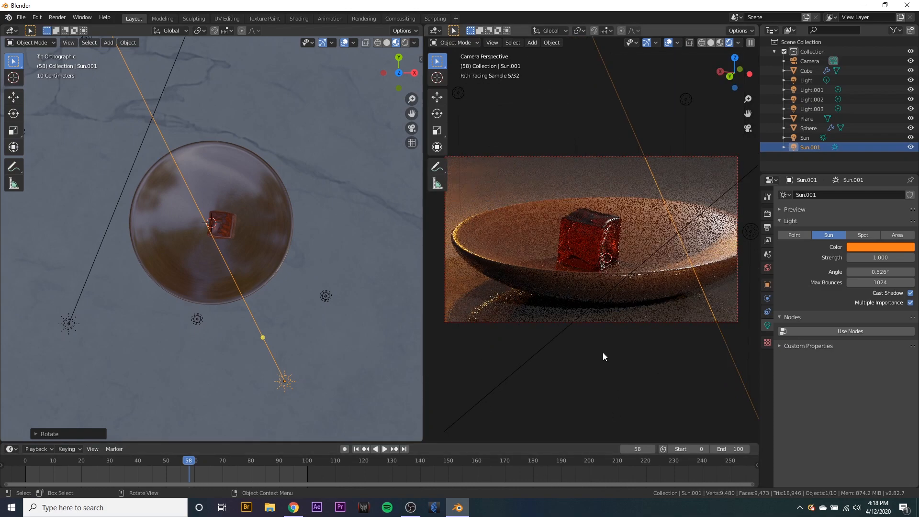
Step: In the Shading workspace, set Scale to about 5.6 on the UberMapping node of the marble plane's material
{"action": "left_click", "coordinate": [299, 19]}
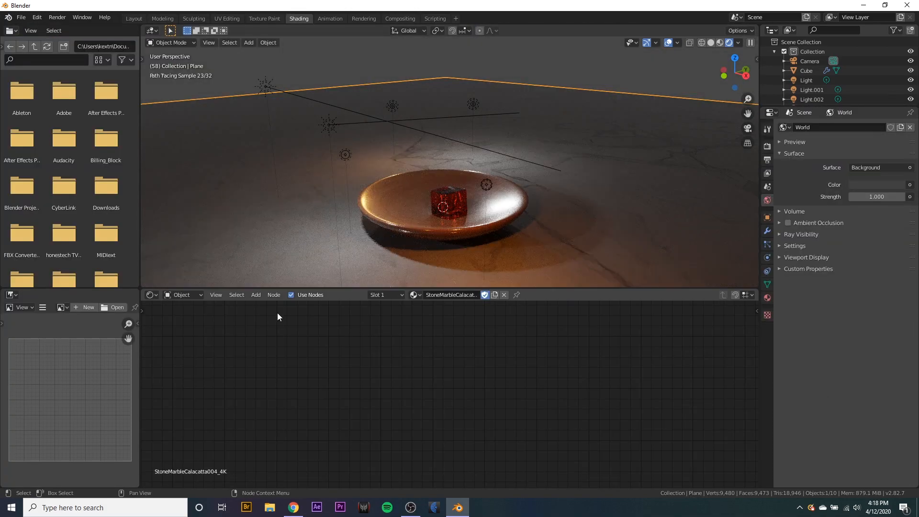
{"action": "middle_click_drag", "start_coordinate": [541, 387], "coordinate": [556, 378]}
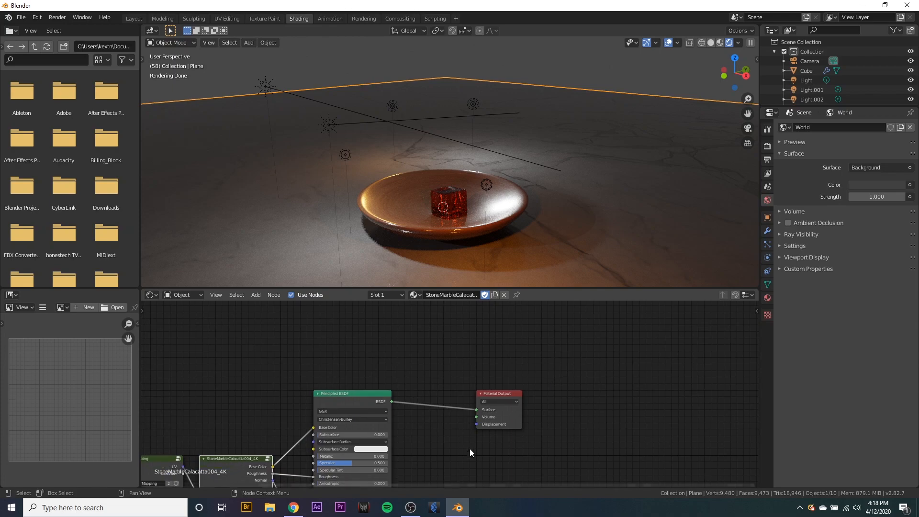
{"action": "middle_click_drag", "start_coordinate": [470, 452], "coordinate": [659, 372]}
{"action": "middle_click_drag", "start_coordinate": [376, 458], "coordinate": [443, 428]}
{"action": "scroll", "coordinate": [444, 432], "scroll_direction": "up", "scroll_amount": 3}
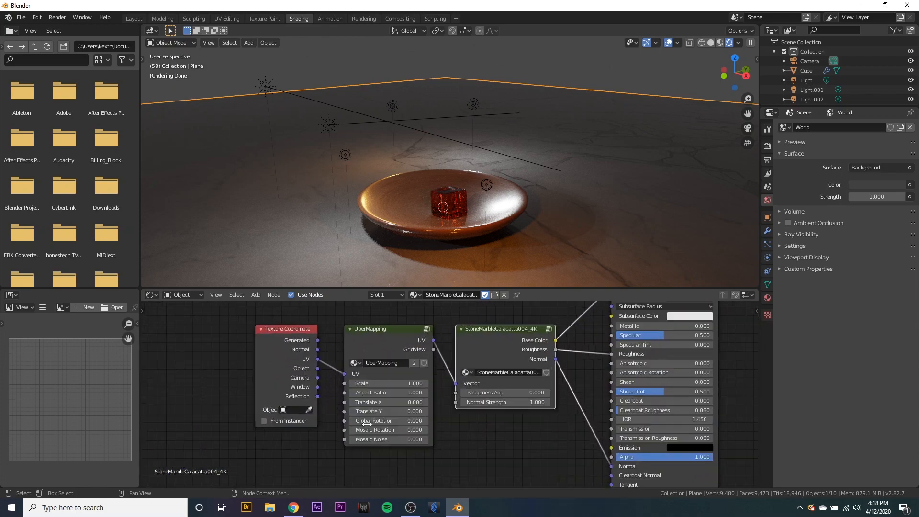
{"action": "left_click_drag", "start_coordinate": [378, 382], "coordinate": [569, 383]}
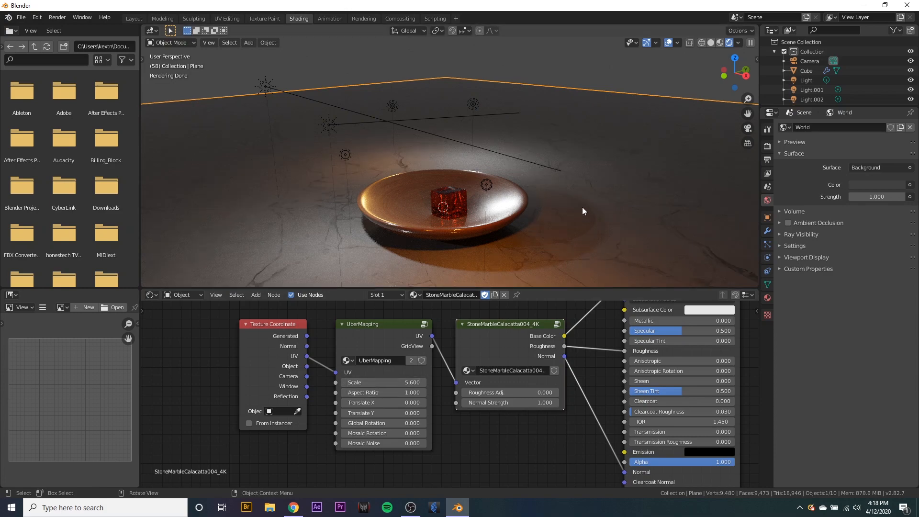
Step: Set the marble's UberMapping Scale back to 1 to compare the vein size
{"action": "left_click_drag", "start_coordinate": [342, 384], "coordinate": [378, 383]}
{"action": "left_click", "coordinate": [378, 383]}
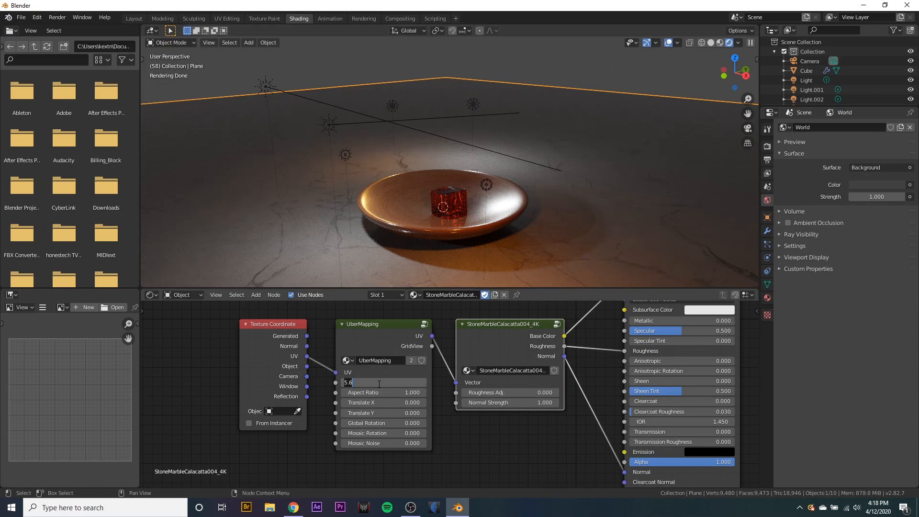
{"action": "type", "text": "1"}
{"action": "key", "text": "Return"}
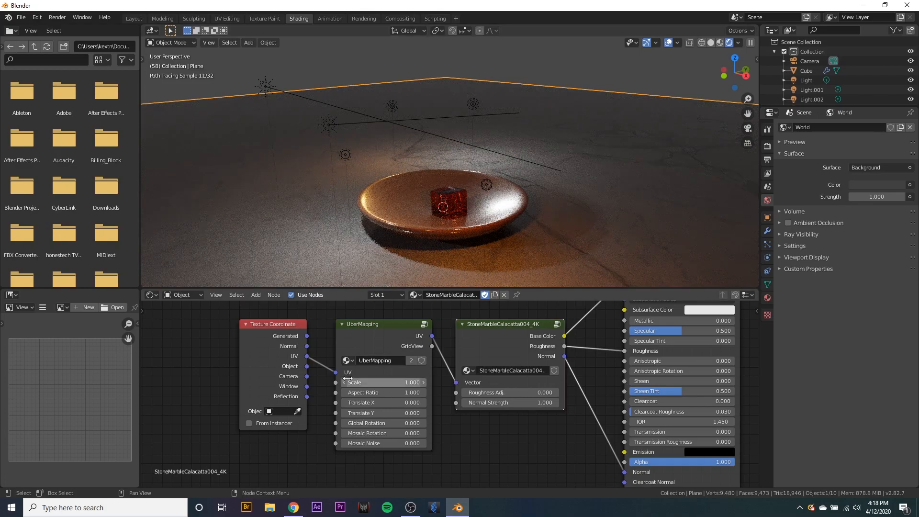
Step: Set the marble's UberMapping Scale to 5, then fine-tune it slightly
{"action": "left_click", "coordinate": [373, 381]}
{"action": "type", "text": "5"}
{"action": "key", "text": "Return"}
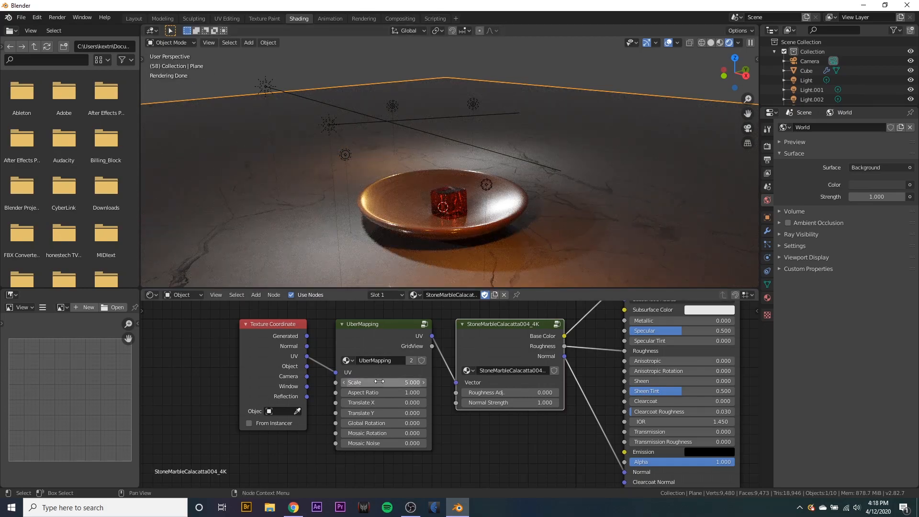
{"action": "left_click_drag", "start_coordinate": [383, 383], "coordinate": [402, 382]}
Step: Return to the Layout workspace, select the jelly cube and enlarge the rendered camera viewport at the top view's expense
{"action": "left_click", "coordinate": [141, 18]}
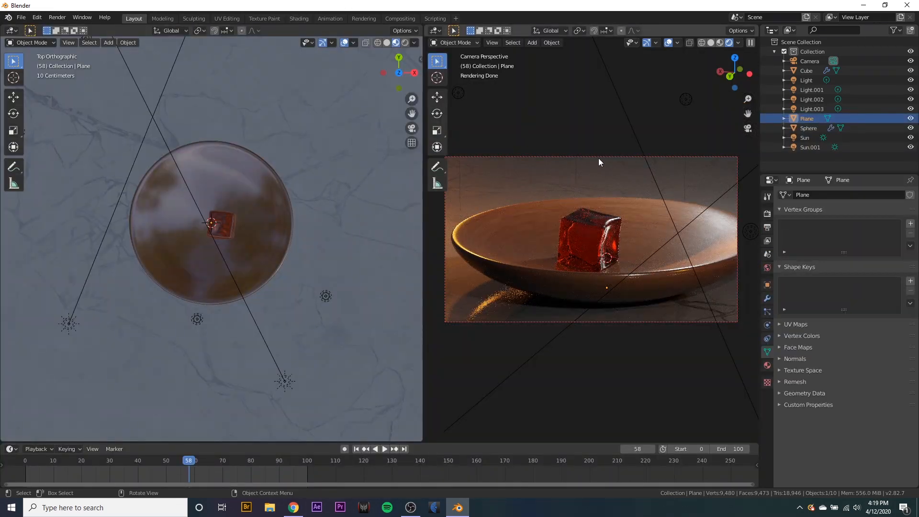
{"action": "left_click", "coordinate": [574, 245]}
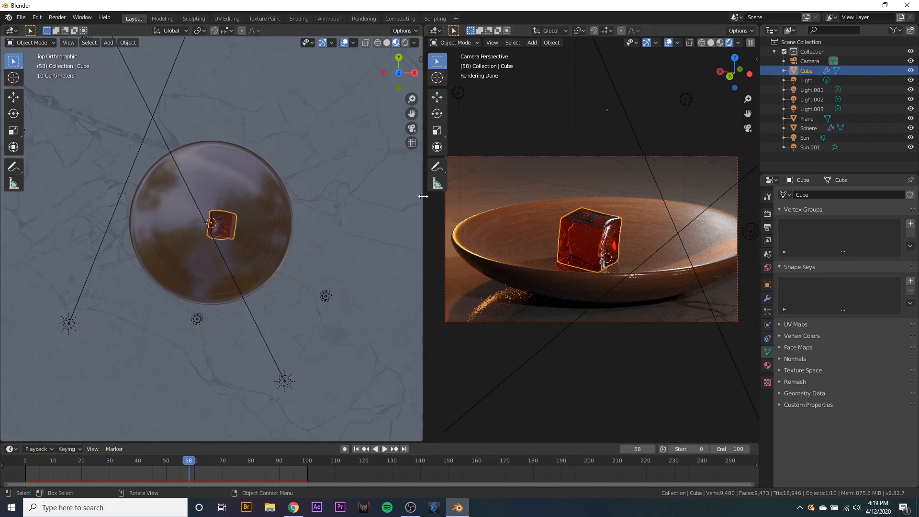
{"action": "left_click_drag", "start_coordinate": [422, 196], "coordinate": [197, 203]}
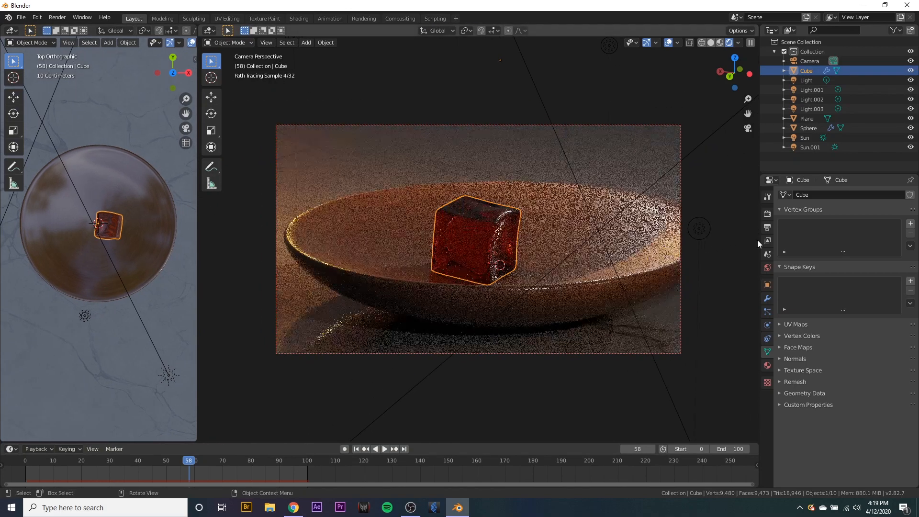
Step: In the scene's Cycles render settings, change the sampling integrator to Branched Path Tracing
{"action": "left_click", "coordinate": [767, 213]}
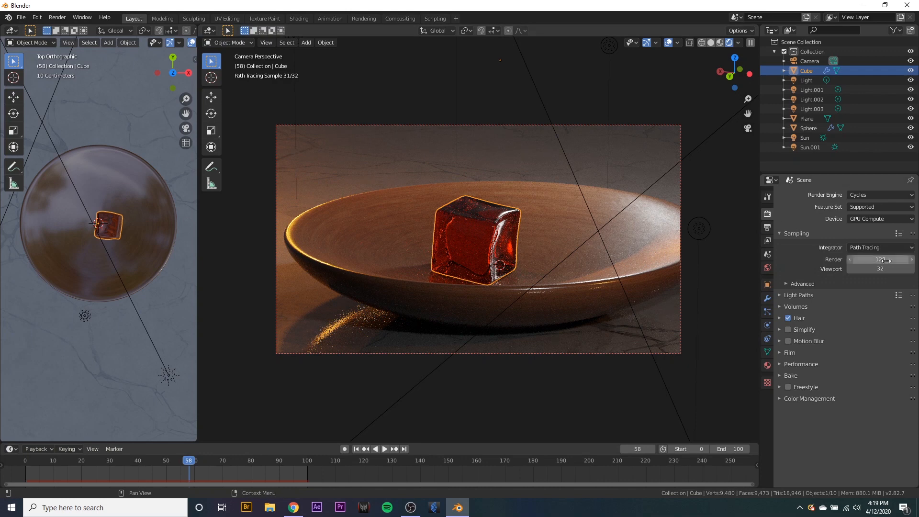
{"action": "left_click", "coordinate": [865, 260]}
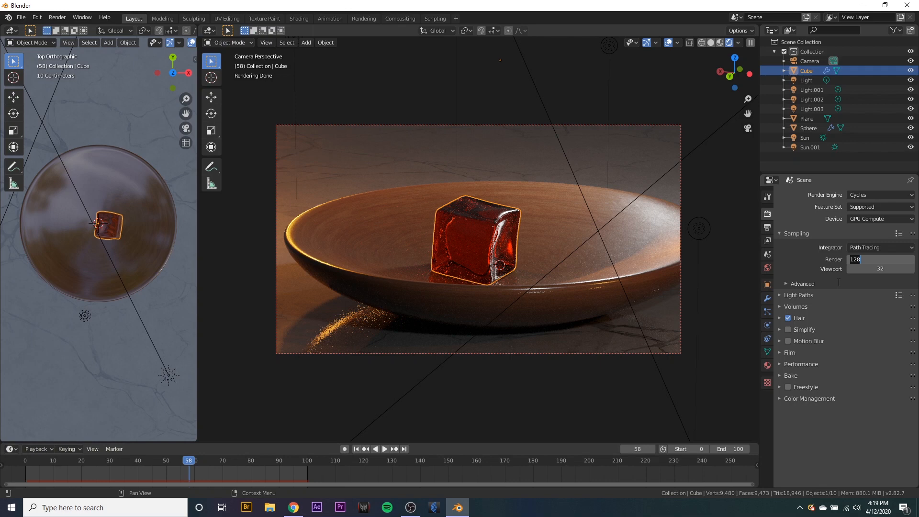
{"action": "type", "text": "40"}
{"action": "key", "text": "Return"}
{"action": "left_click", "coordinate": [852, 247]}
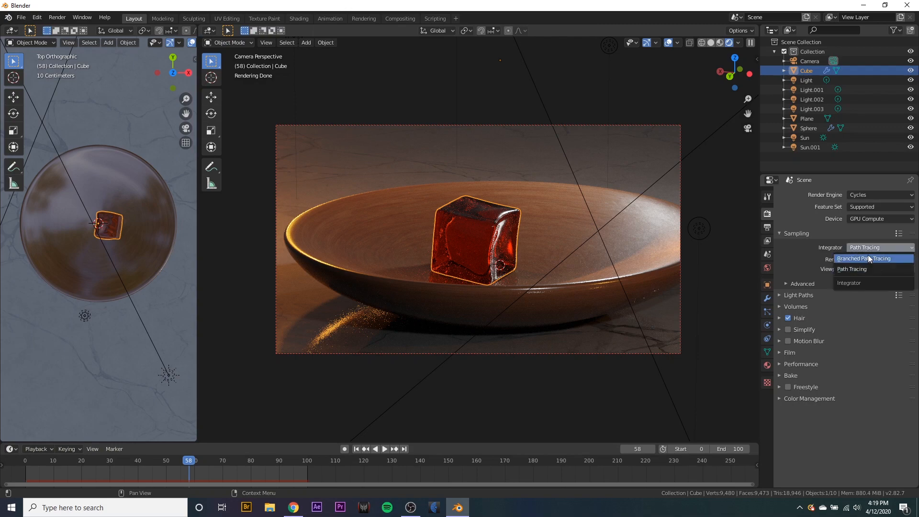
{"action": "left_click", "coordinate": [870, 259]}
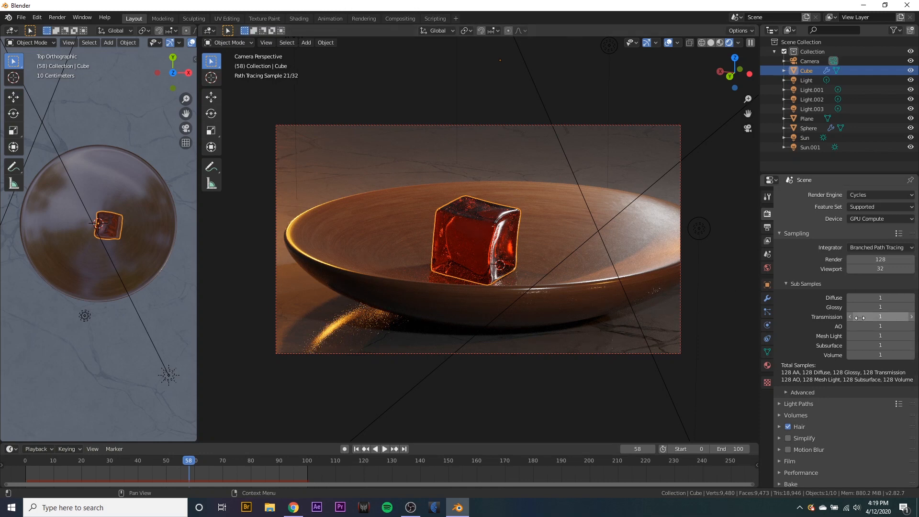
Step: Try Transmission sub-samples at 2, restore them to 1 and collapse the Sub Samples settings
{"action": "left_click_drag", "start_coordinate": [898, 318], "coordinate": [905, 318]}
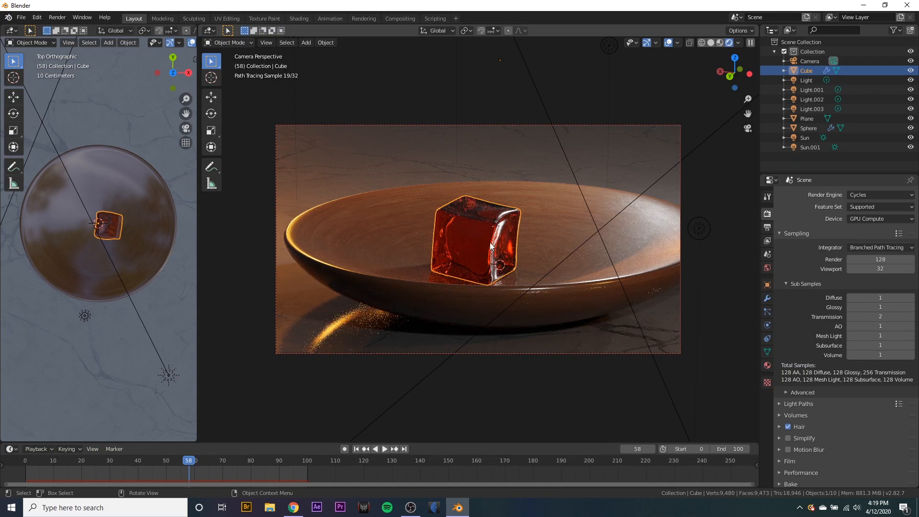
{"action": "left_click", "coordinate": [850, 316]}
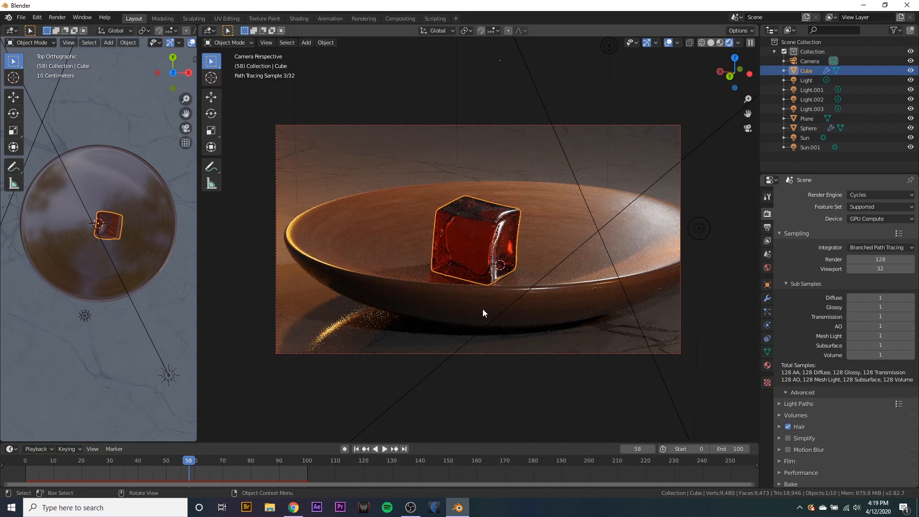
{"action": "left_click", "coordinate": [787, 283]}
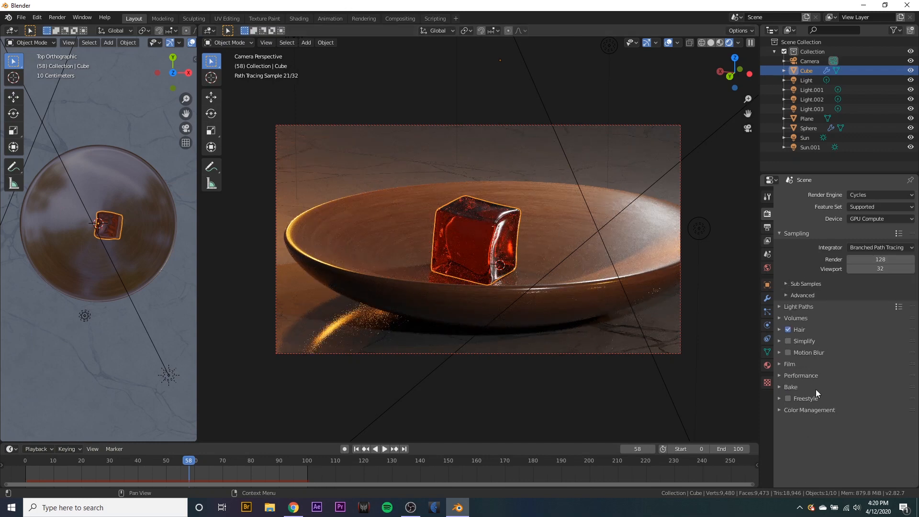
Step: In the Color Management settings, try the Standard view transform and switch back to Filmic
{"action": "left_click", "coordinate": [798, 410]}
{"action": "scroll", "coordinate": [814, 410], "scroll_direction": "down", "scroll_amount": 1}
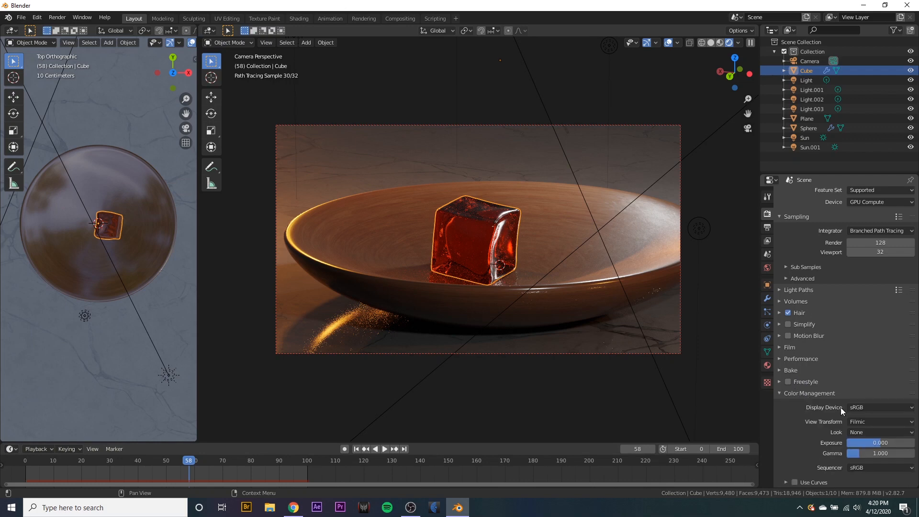
{"action": "left_click", "coordinate": [857, 422]}
{"action": "left_click", "coordinate": [860, 421]}
{"action": "left_click", "coordinate": [860, 420]}
{"action": "left_click", "coordinate": [869, 422]}
{"action": "left_click", "coordinate": [874, 433]}
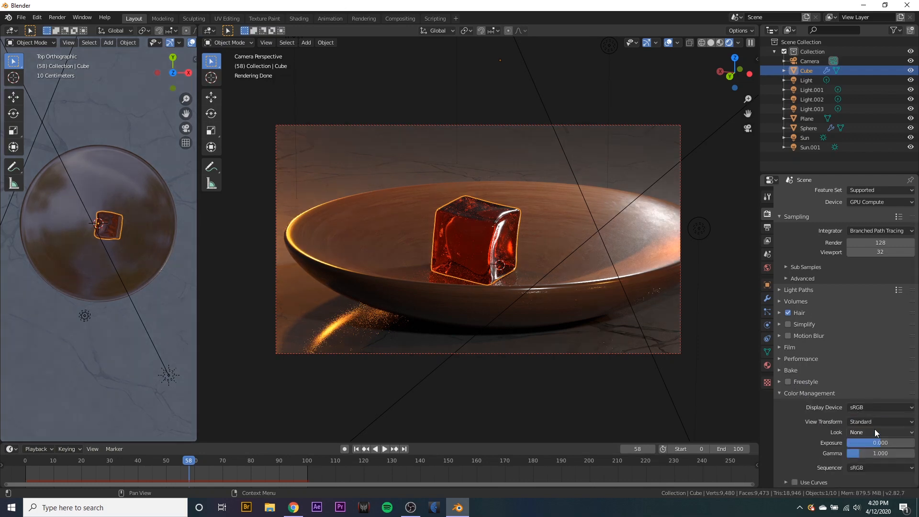
{"action": "left_click", "coordinate": [877, 421]}
{"action": "left_click", "coordinate": [874, 441]}
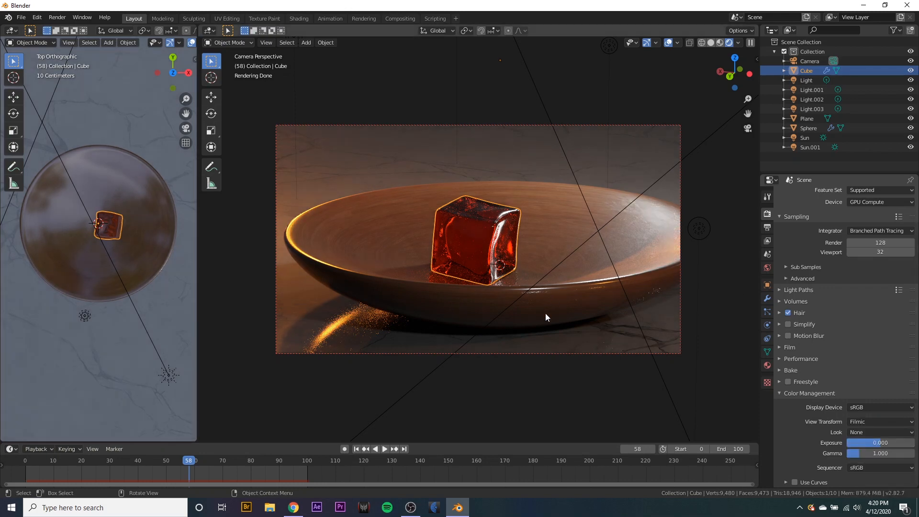
Step: Leave the Sequencer color space at sRGB and set Exposure to 0.417 and Gamma to 0.826 in Color Management
{"action": "left_click", "coordinate": [861, 468]}
{"action": "left_click", "coordinate": [868, 469]}
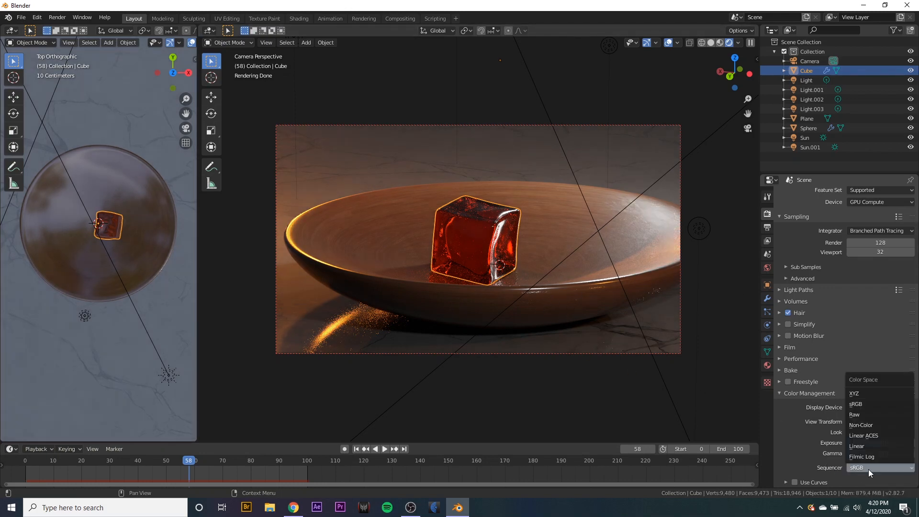
{"action": "left_click", "coordinate": [861, 453]}
{"action": "mouse_move", "coordinate": [861, 443]}
{"action": "left_mouse_down"}
{"action": "mouse_move", "coordinate": [836, 443]}
{"action": "mouse_move", "coordinate": [884, 443]}
{"action": "mouse_move", "coordinate": [847, 454]}
{"action": "left_mouse_up"}
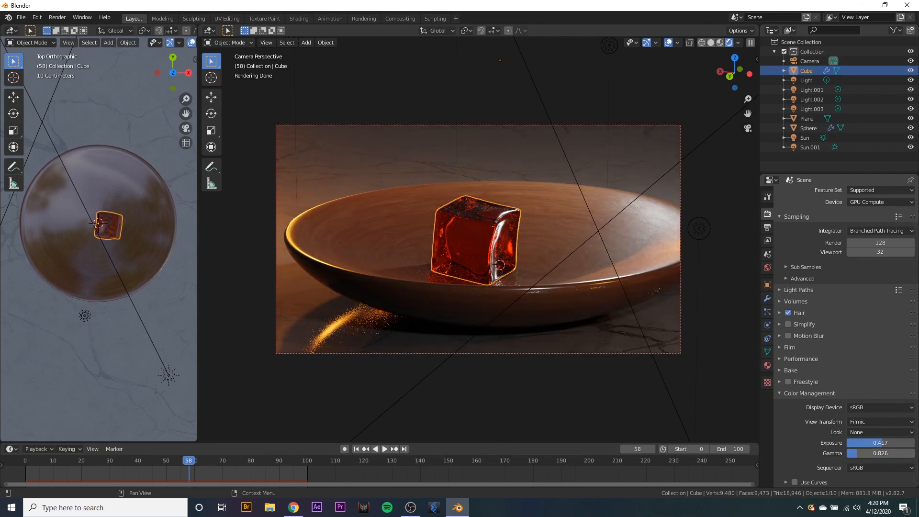
Step: Compare the Low Contrast and High Contrast looks, set Look to Medium High Contrast, and select the marble plane
{"action": "left_click", "coordinate": [862, 432]}
{"action": "left_click", "coordinate": [862, 358]}
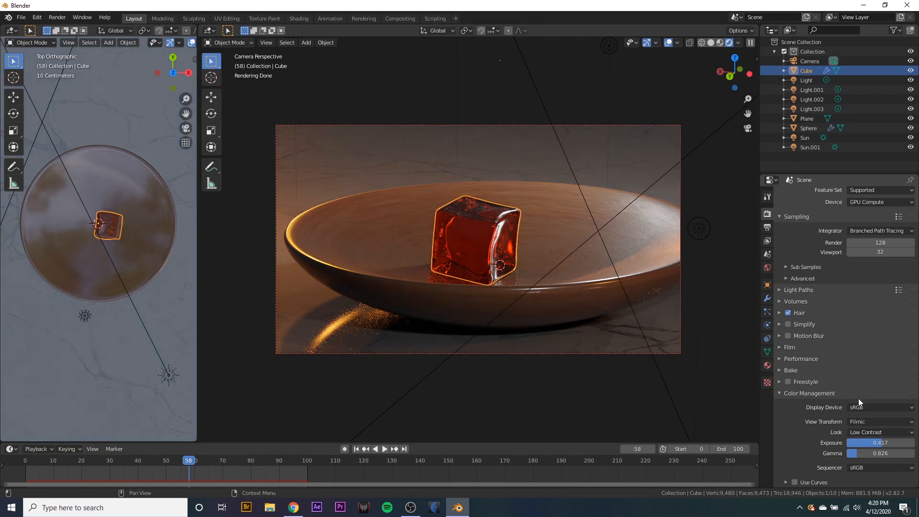
{"action": "left_click", "coordinate": [863, 433]}
{"action": "left_click", "coordinate": [863, 399]}
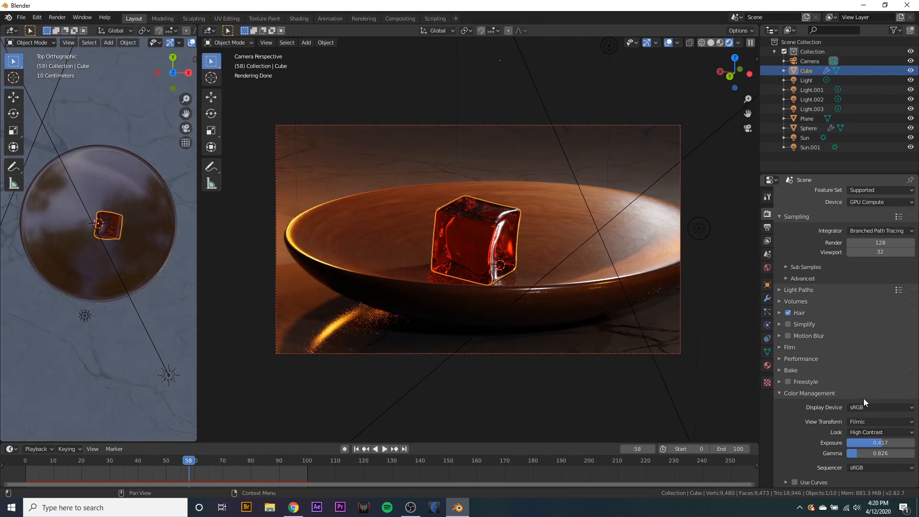
{"action": "left_click", "coordinate": [496, 150]}
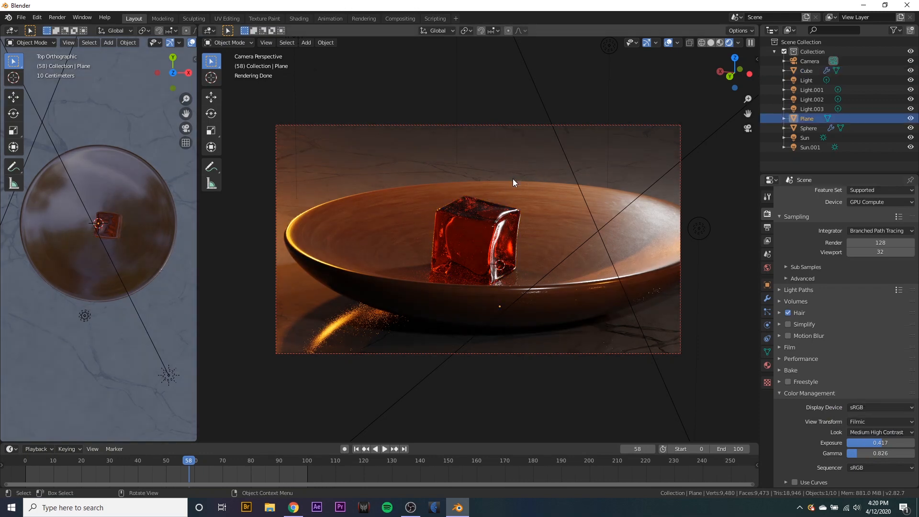
Step: Set the Cycles render samples to 42
{"action": "scroll", "coordinate": [880, 243], "scroll_direction": "up", "scroll_amount": 1}
{"action": "left_click", "coordinate": [881, 243]}
{"action": "type", "text": "42"}
{"action": "key", "text": "Return"}
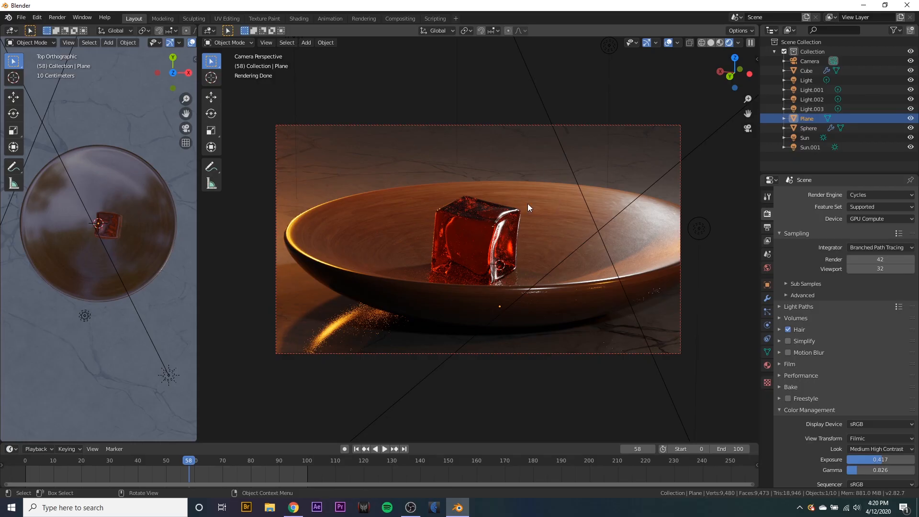
Step: Enable compositing nodes for the scene and spread the Render Layers and Composite nodes apart
{"action": "left_click", "coordinate": [392, 18]}
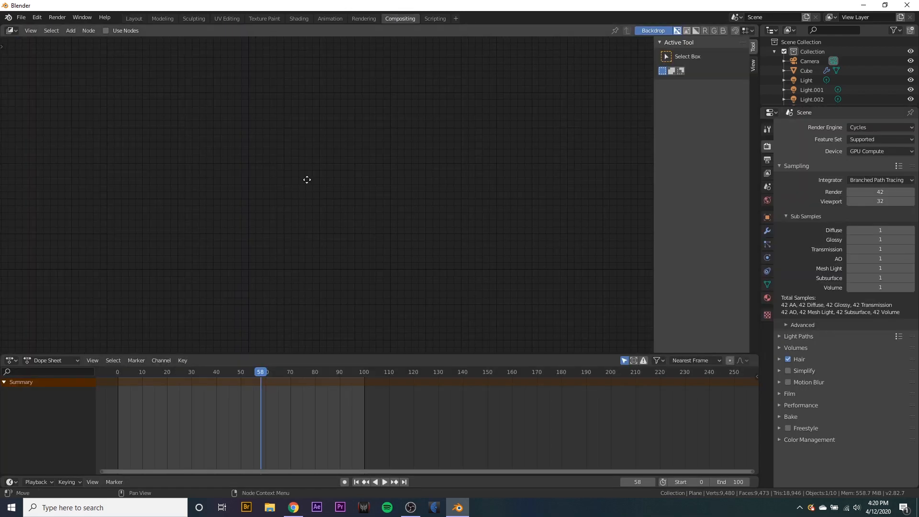
{"action": "left_click", "coordinate": [106, 31]}
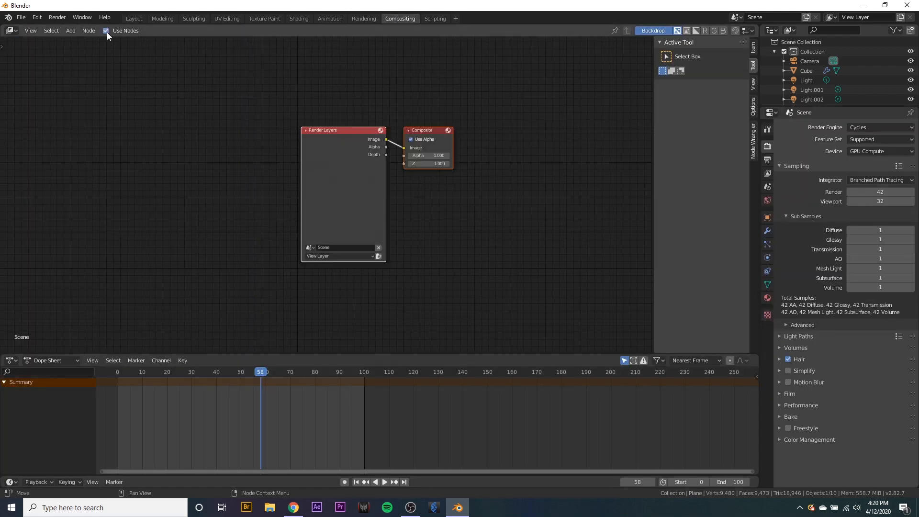
{"action": "left_click_drag", "start_coordinate": [344, 130], "coordinate": [243, 134]}
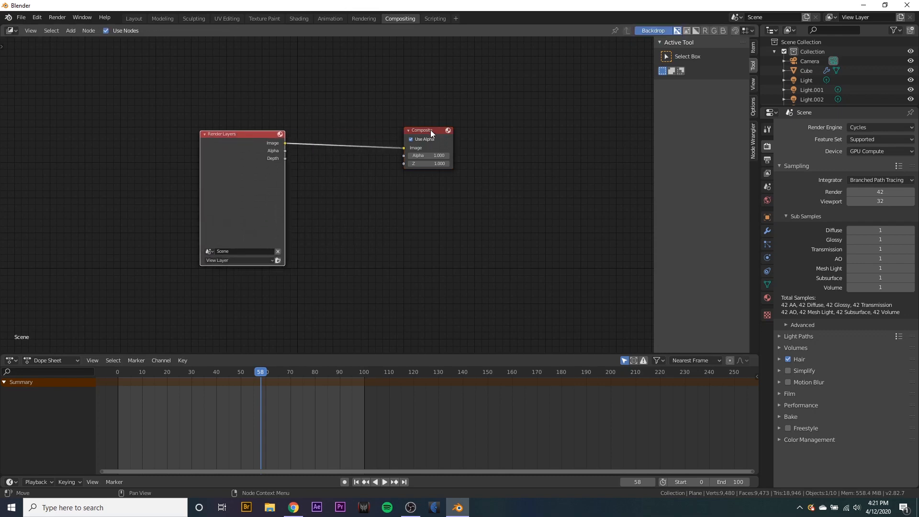
{"action": "left_click_drag", "start_coordinate": [430, 131], "coordinate": [471, 190]}
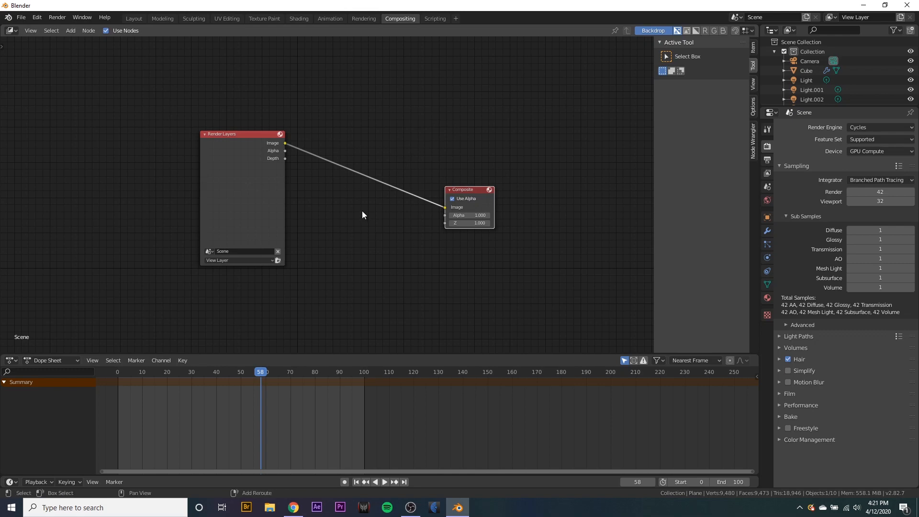
Step: Insert a Denoise node on the link between Render Layers and Composite and space the nodes out
{"action": "key", "text": "shift+a"}
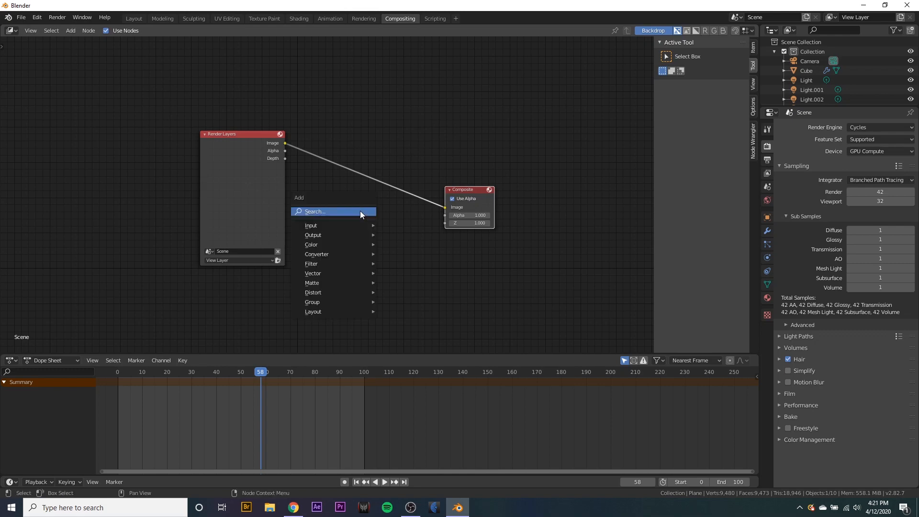
{"action": "left_click", "coordinate": [360, 211]}
{"action": "type", "text": "denoise"}
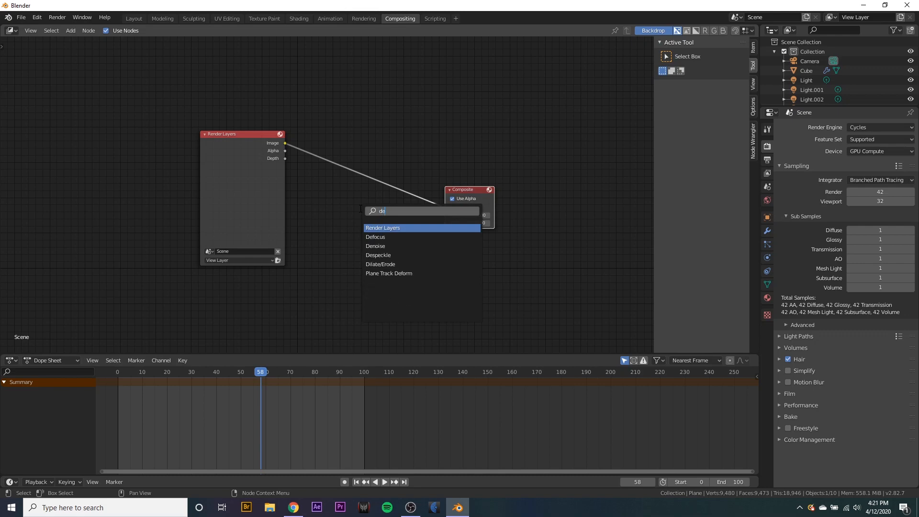
{"action": "key", "text": "Return"}
{"action": "left_click", "coordinate": [358, 156]}
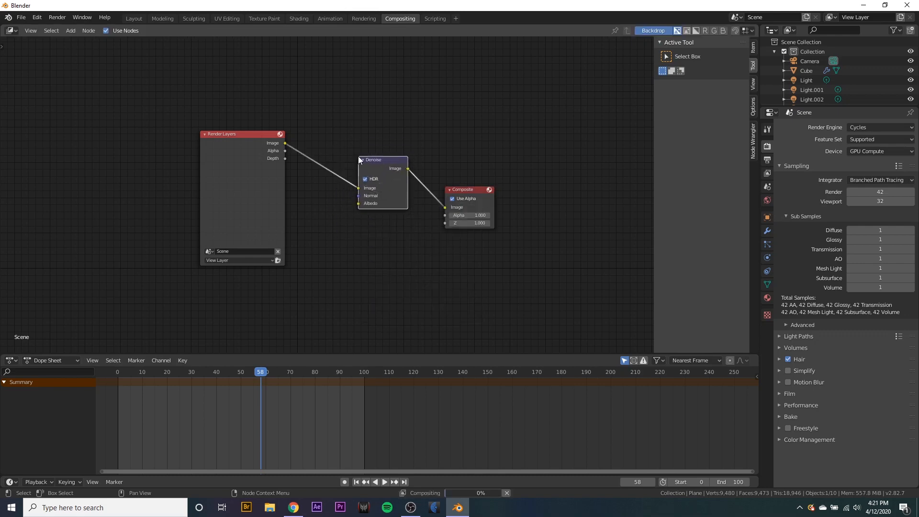
{"action": "left_click_drag", "start_coordinate": [463, 181], "coordinate": [523, 163]}
{"action": "left_click_drag", "start_coordinate": [388, 168], "coordinate": [413, 180]}
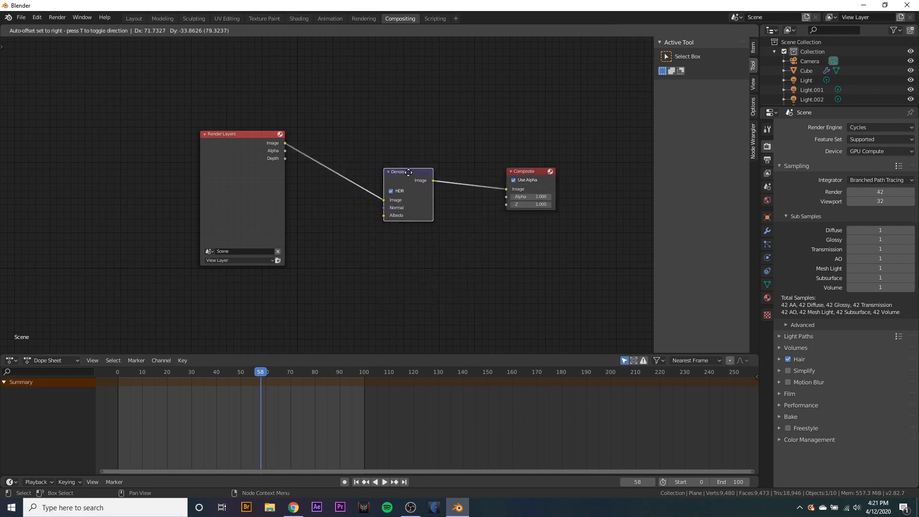
Step: Enable the Denoising Data pass and connect Noisy Image, Denoising Normal and Denoising Albedo to the Denoise node's Image, Normal and Albedo inputs
{"action": "left_click", "coordinate": [767, 174]}
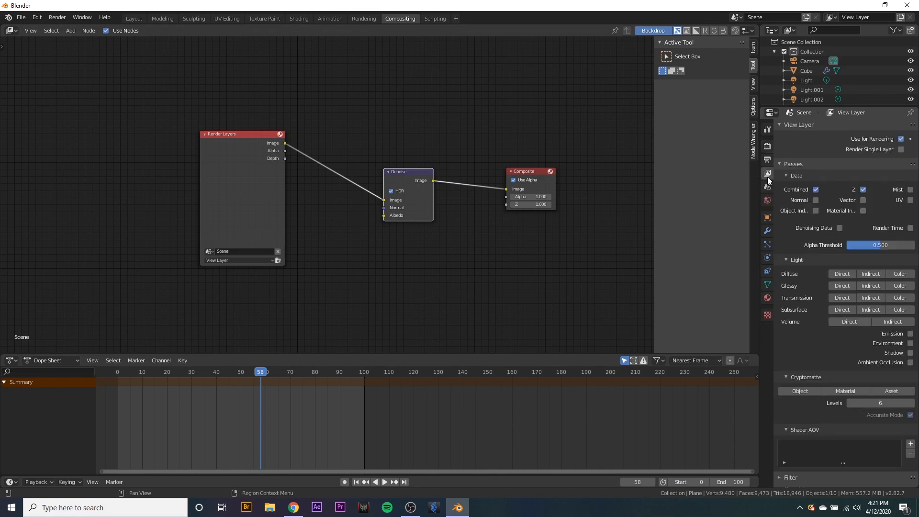
{"action": "left_click", "coordinate": [839, 228]}
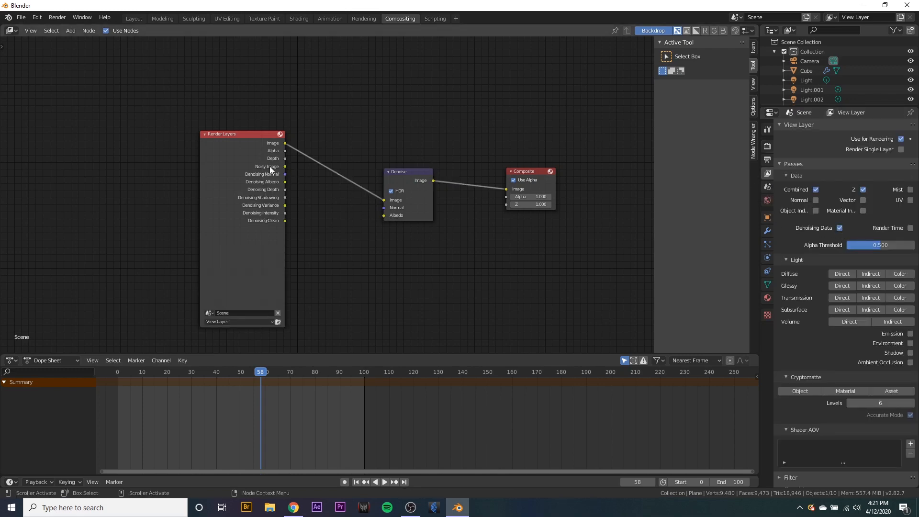
{"action": "left_click_drag", "start_coordinate": [285, 167], "coordinate": [380, 208]}
{"action": "left_click", "coordinate": [533, 169]}
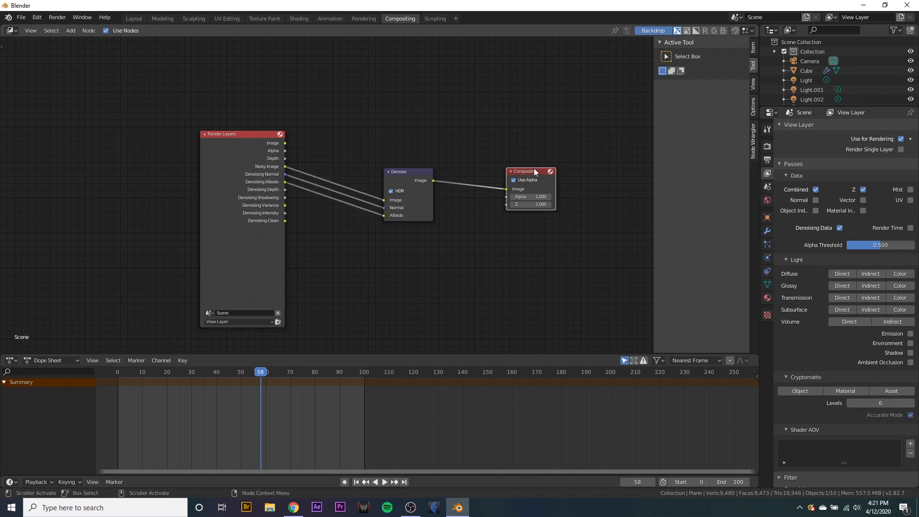
{"action": "left_click_drag", "start_coordinate": [534, 169], "coordinate": [523, 186]}
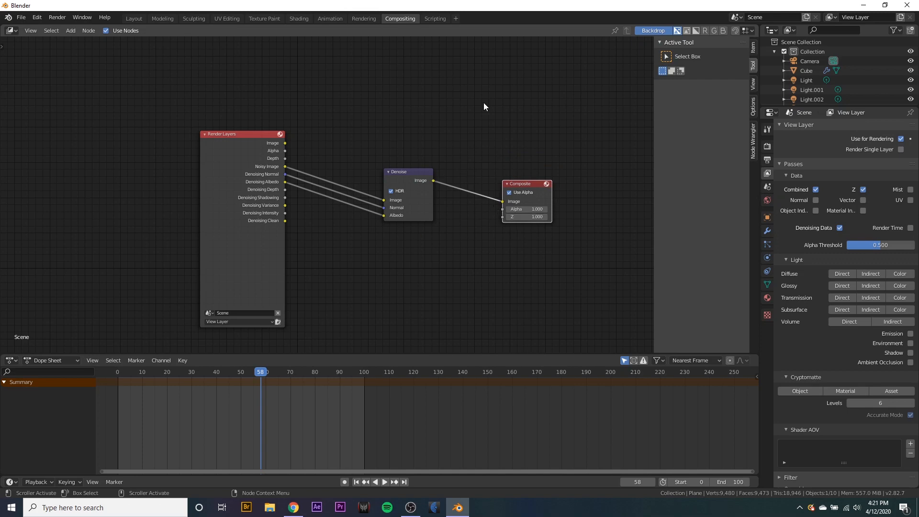
Step: Return to the Layout workspace and render frame 58 as a still image
{"action": "left_click", "coordinate": [133, 18]}
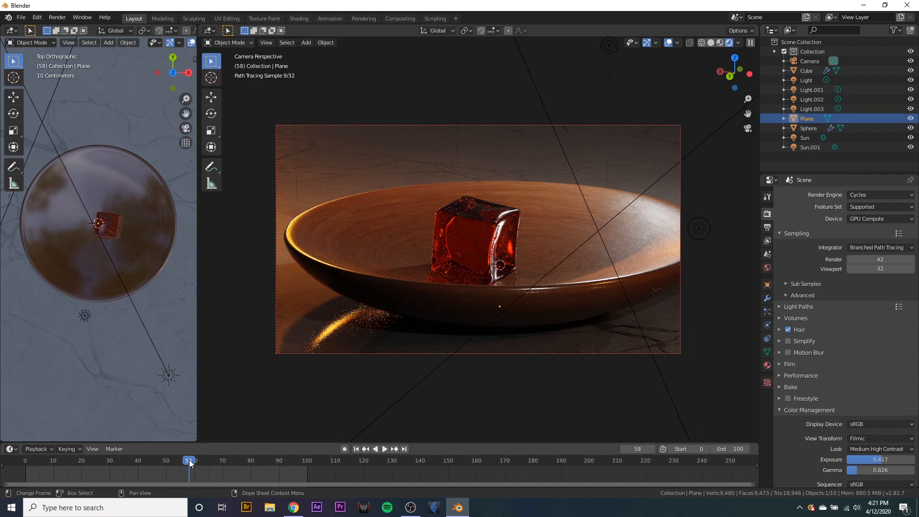
{"action": "left_click", "coordinate": [58, 18]}
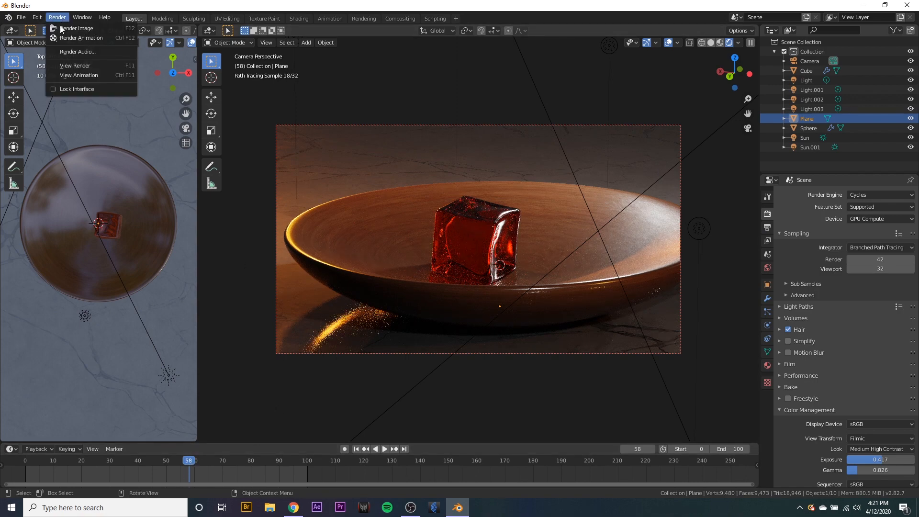
{"action": "left_click", "coordinate": [61, 30]}
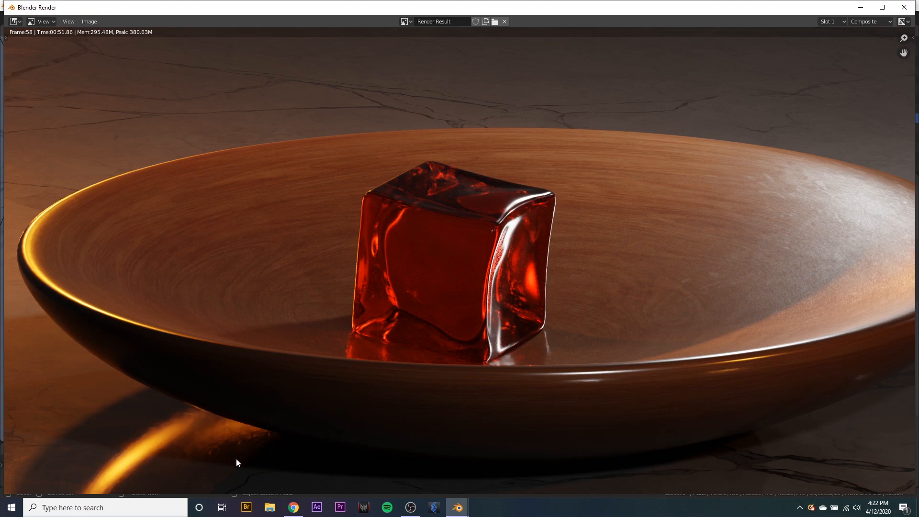
Step: Close the render result and enable Motion Blur in the render settings
{"action": "left_click", "coordinate": [904, 7]}
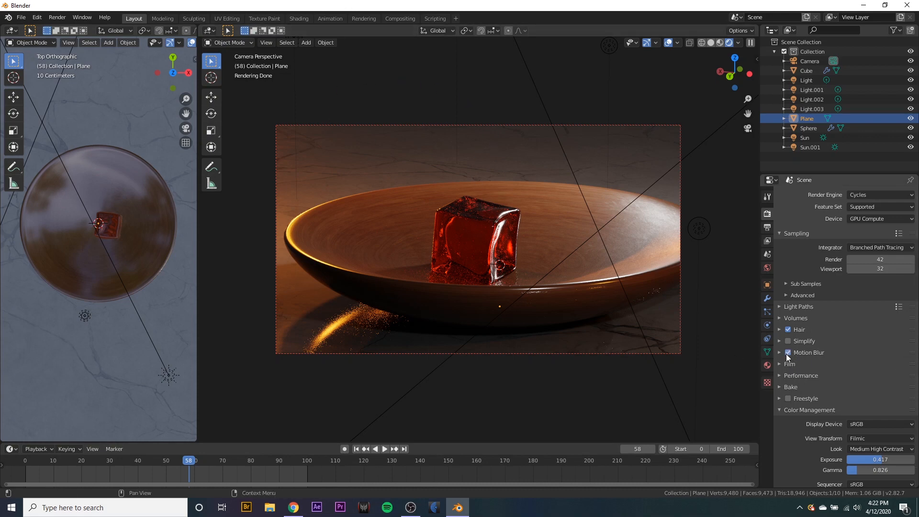
{"action": "scroll", "coordinate": [791, 418], "scroll_direction": "down", "scroll_amount": 1}
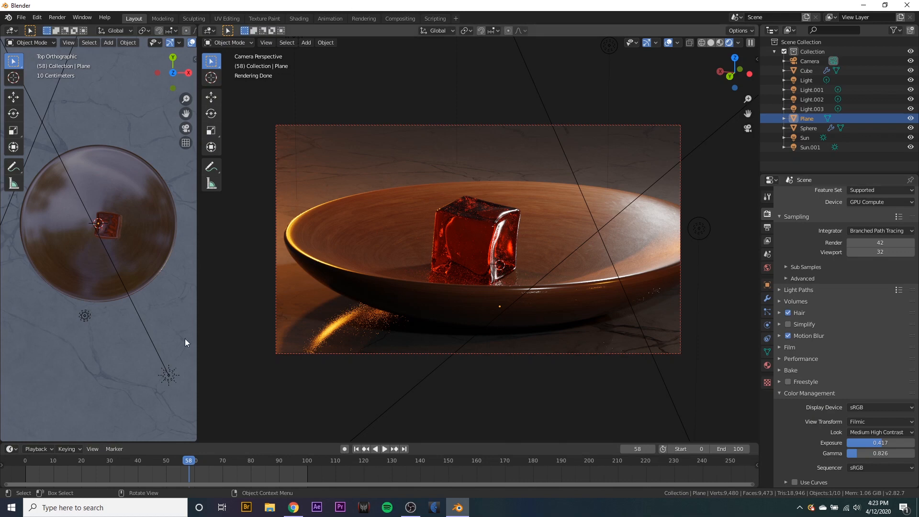
Step: Select the camera and enable its Depth of Field
{"action": "scroll", "coordinate": [111, 337], "scroll_direction": "down", "scroll_amount": 4}
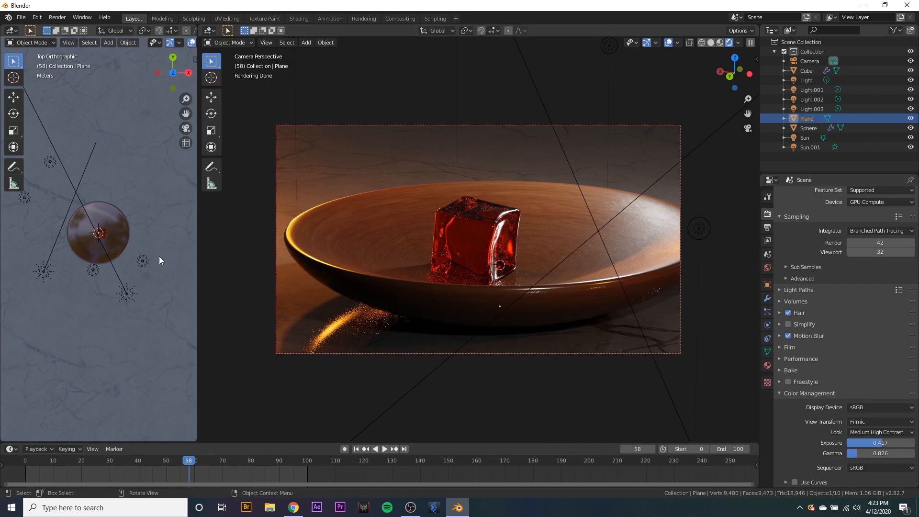
{"action": "scroll", "coordinate": [104, 291], "scroll_direction": "down", "scroll_amount": 3}
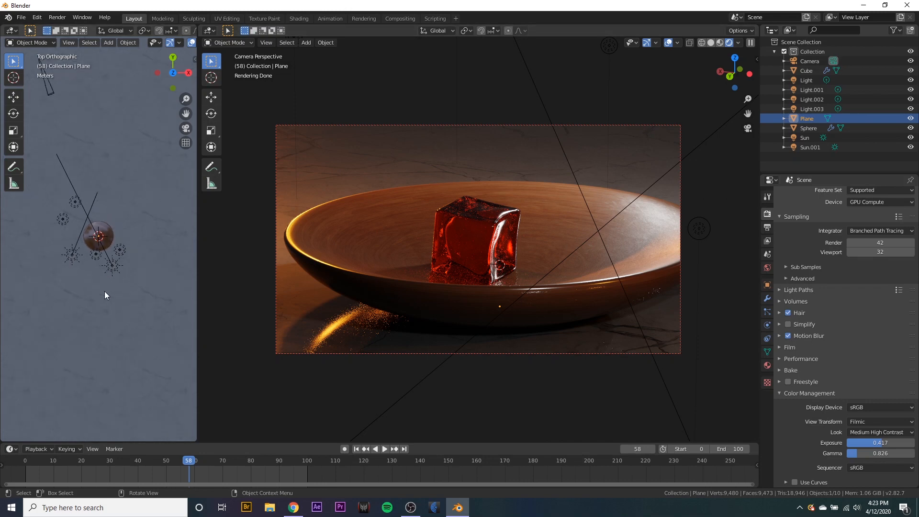
{"action": "left_click", "coordinate": [809, 59]}
{"action": "scroll", "coordinate": [111, 221], "scroll_direction": "up", "scroll_amount": 1}
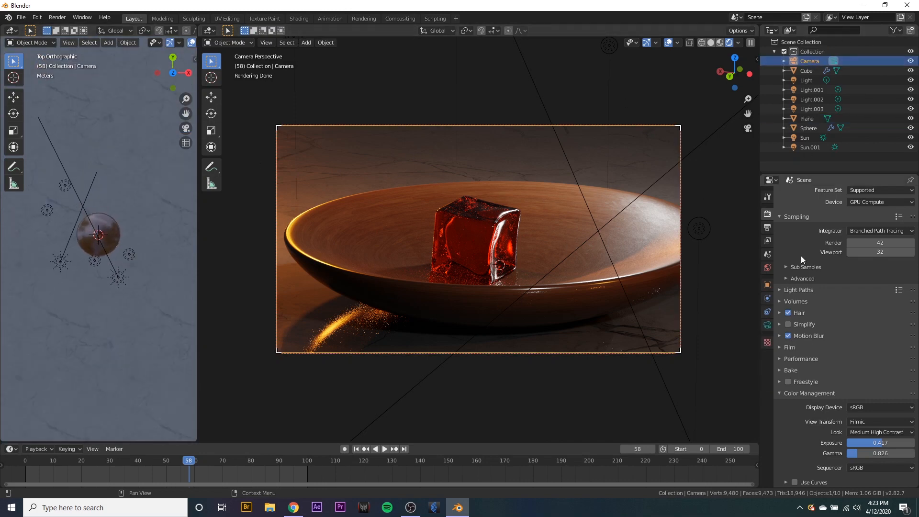
{"action": "left_click", "coordinate": [767, 326]}
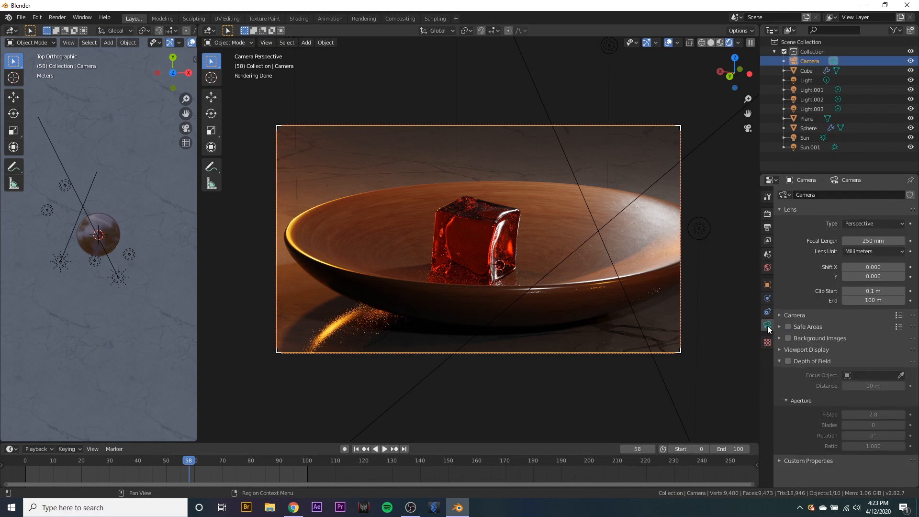
{"action": "left_click", "coordinate": [788, 361]}
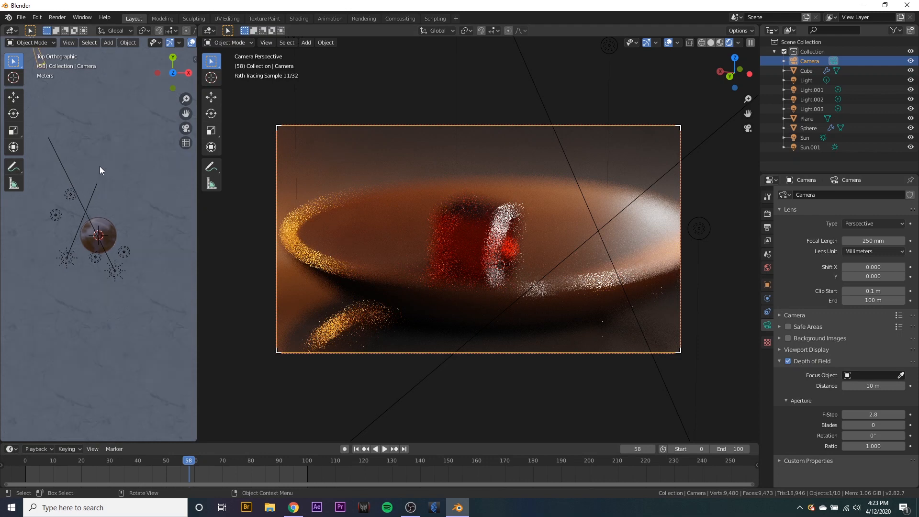
Step: Show the camera's Limits in its viewport display so the focus point can be seen from the top view
{"action": "scroll", "coordinate": [99, 165], "scroll_direction": "down", "scroll_amount": 2}
{"action": "middle_click_drag", "start_coordinate": [100, 165], "coordinate": [149, 153], "text": "shift"}
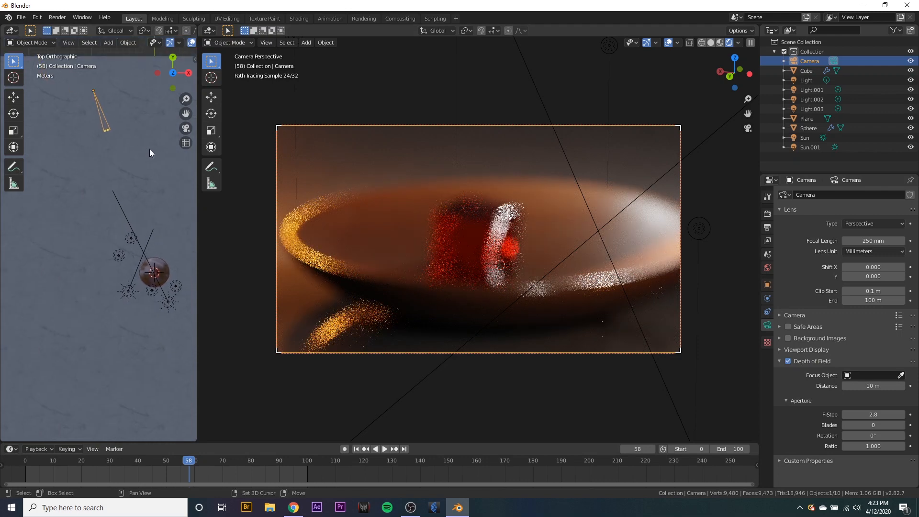
{"action": "left_click", "coordinate": [782, 349]}
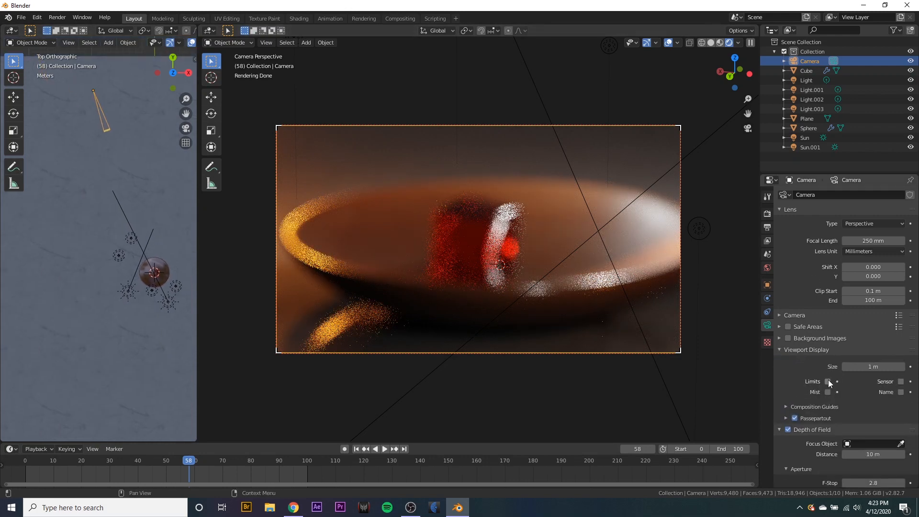
{"action": "left_click", "coordinate": [828, 382]}
{"action": "left_click", "coordinate": [780, 350]}
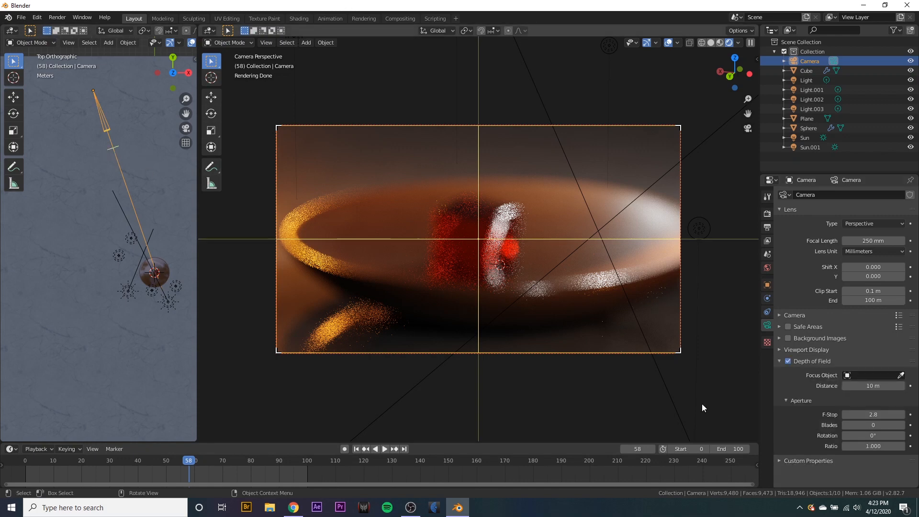
Step: Set the camera's focus distance to 32 m so the focus marker sits on the jelly cube
{"action": "left_click_drag", "start_coordinate": [864, 386], "coordinate": [886, 386]}
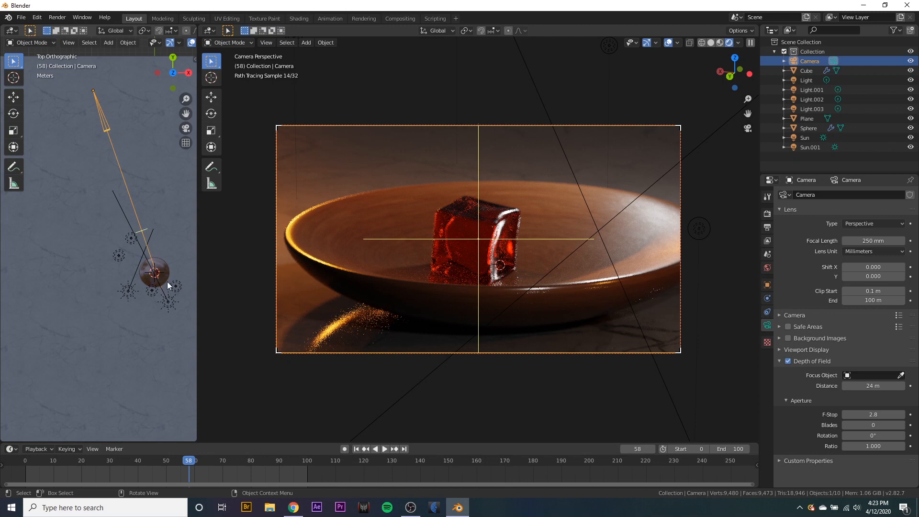
{"action": "scroll", "coordinate": [141, 280], "scroll_direction": "up", "scroll_amount": 6}
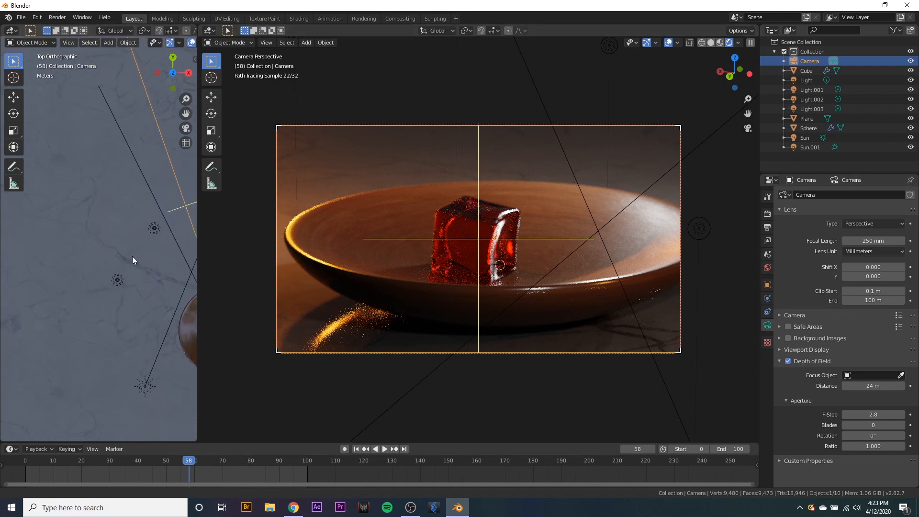
{"action": "middle_click_drag", "start_coordinate": [132, 257], "coordinate": [32, 217], "text": "shift"}
{"action": "scroll", "coordinate": [84, 264], "scroll_direction": "down", "scroll_amount": 1}
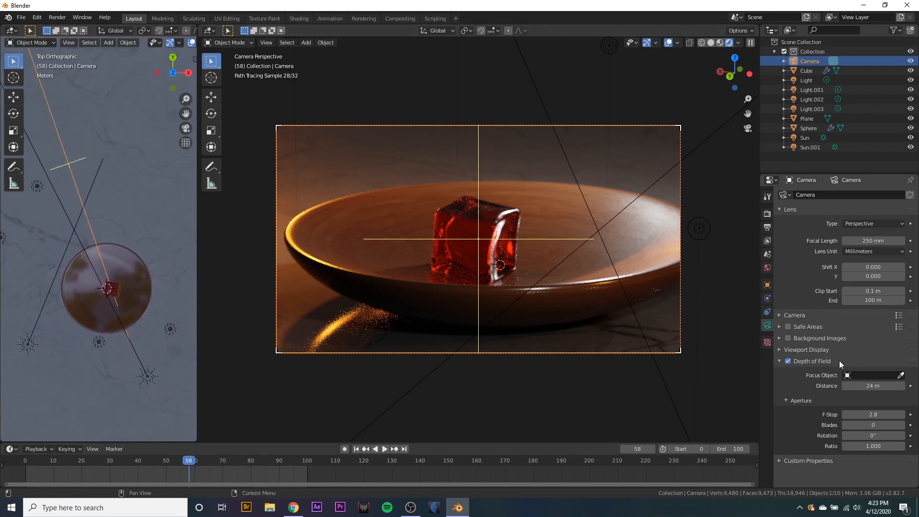
{"action": "left_click_drag", "start_coordinate": [857, 382], "coordinate": [886, 381]}
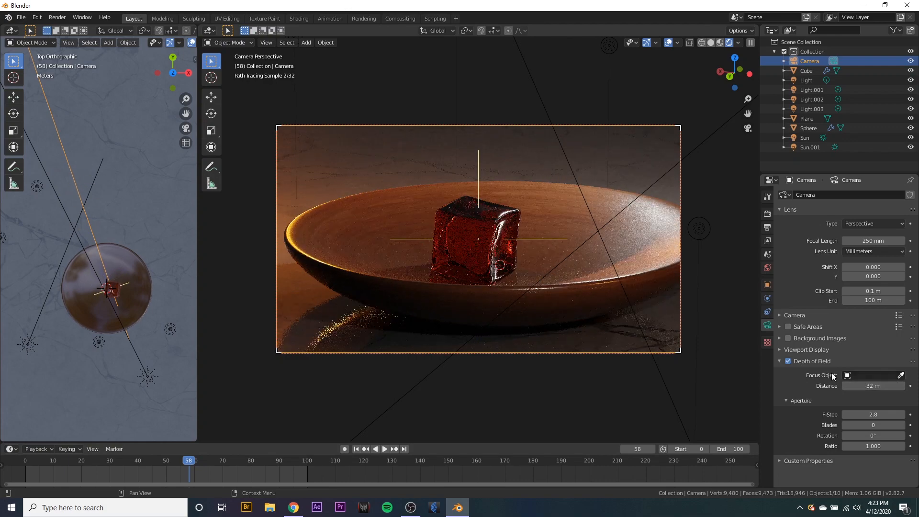
Step: Try an aperture F-Stop of 1.5, and set it to 0.5 for stronger blur
{"action": "double_click", "coordinate": [876, 415]}
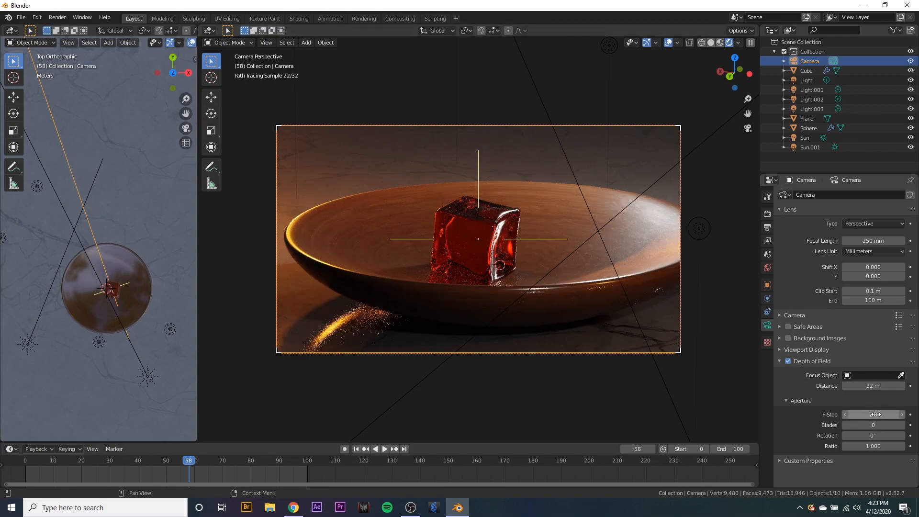
{"action": "type", "text": "1.5"}
{"action": "key", "text": "Return"}
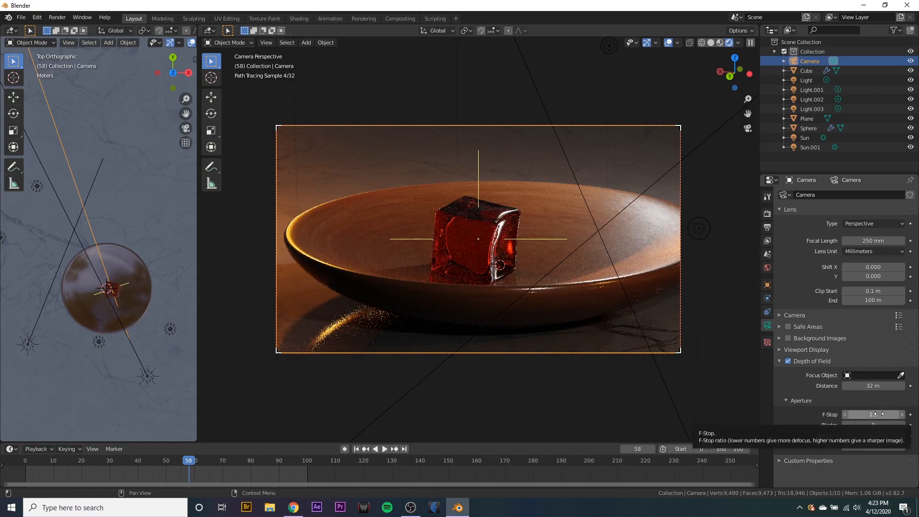
{"action": "left_click_drag", "start_coordinate": [879, 414], "coordinate": [879, 414]}
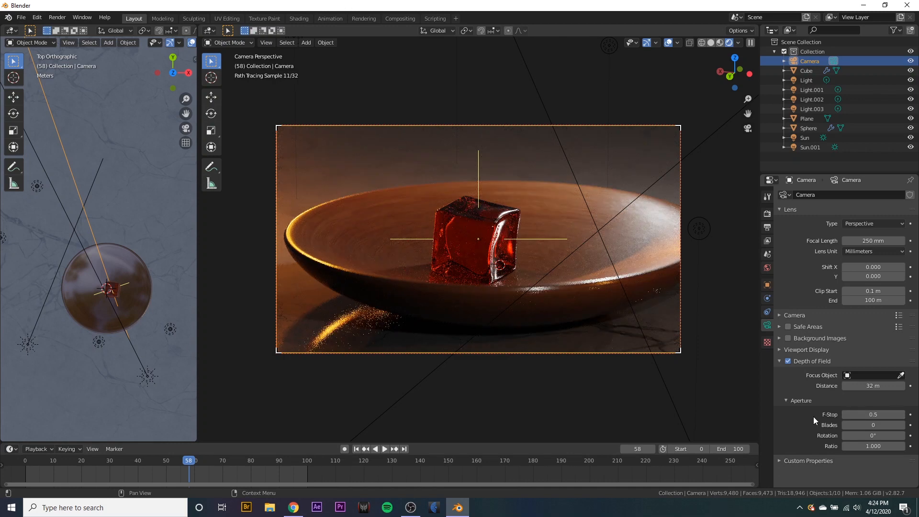
Step: Set the render output color to RGB and keep PNG as the file format
{"action": "left_click", "coordinate": [763, 227]}
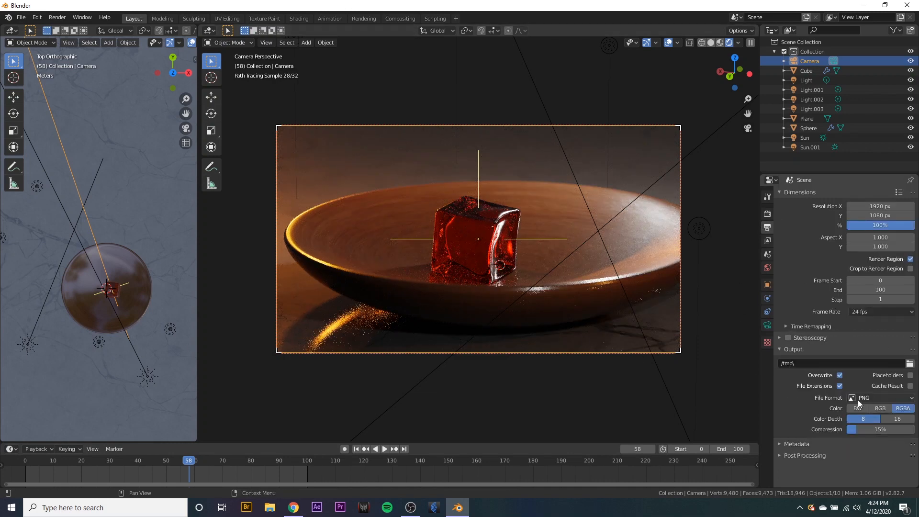
{"action": "left_click", "coordinate": [881, 409]}
{"action": "left_click", "coordinate": [879, 398]}
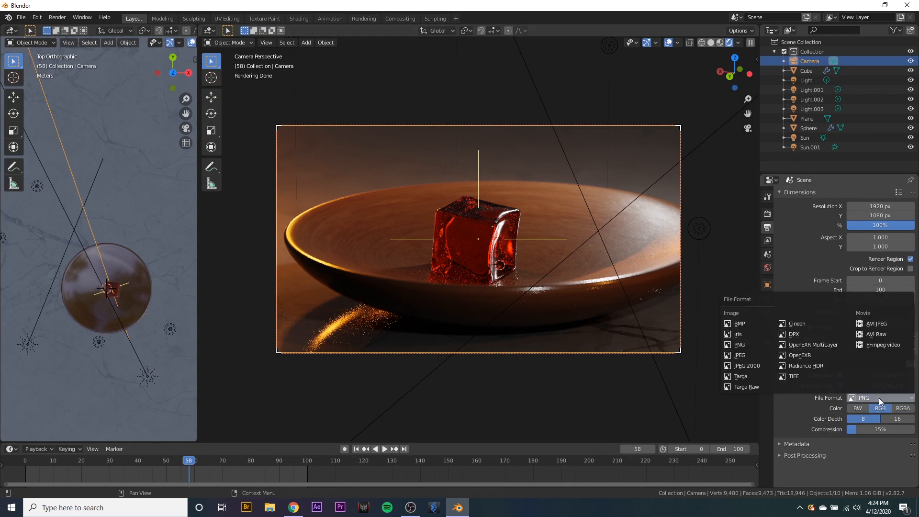
{"action": "left_click", "coordinate": [750, 345]}
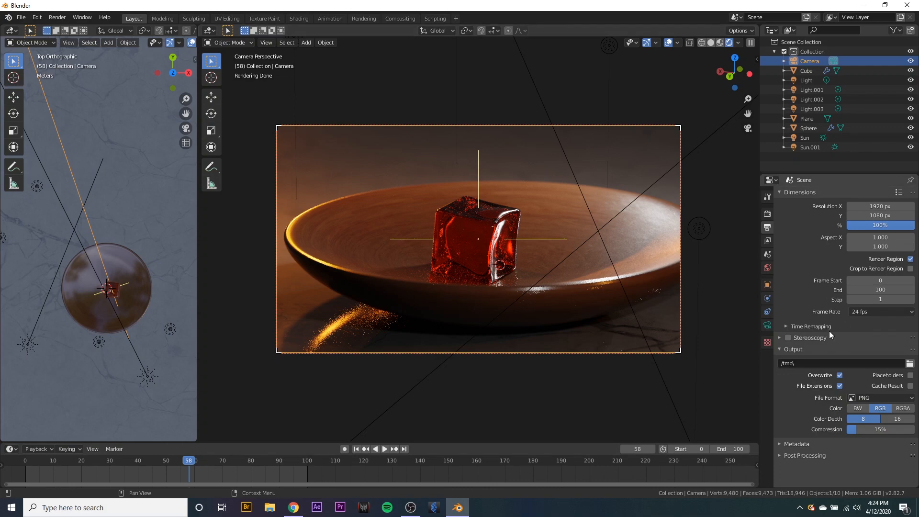
Step: Render the current frame again and inspect the jelly cube and bowl in the resized result window
{"action": "left_click", "coordinate": [57, 18]}
{"action": "left_click", "coordinate": [71, 25]}
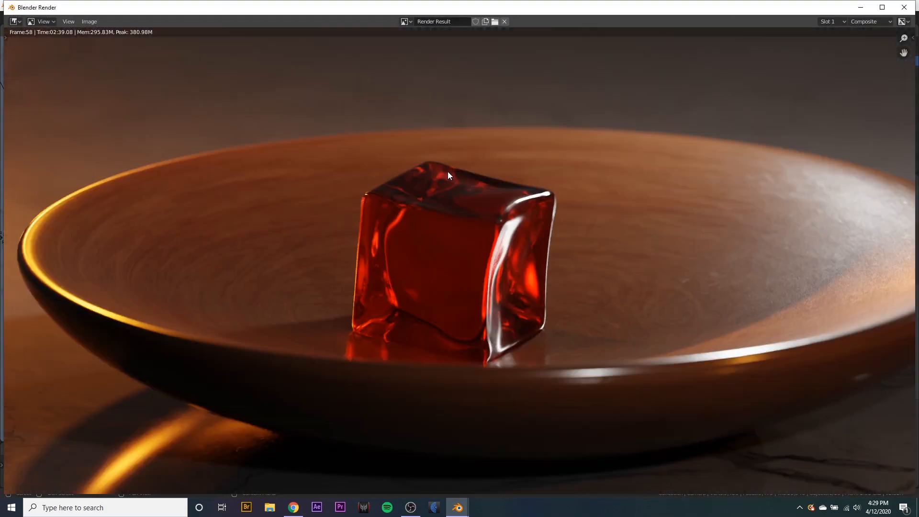
{"action": "double_click", "coordinate": [435, 8]}
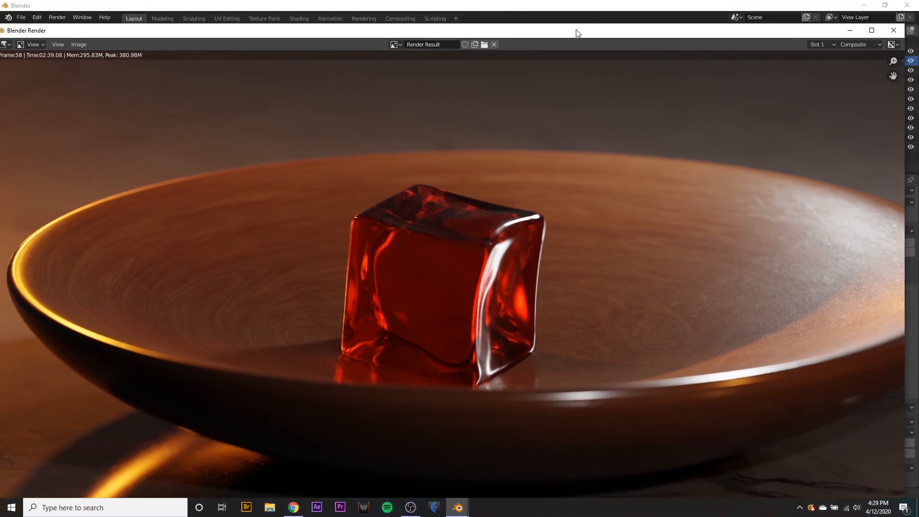
{"action": "left_click_drag", "start_coordinate": [562, 32], "coordinate": [589, 28]}
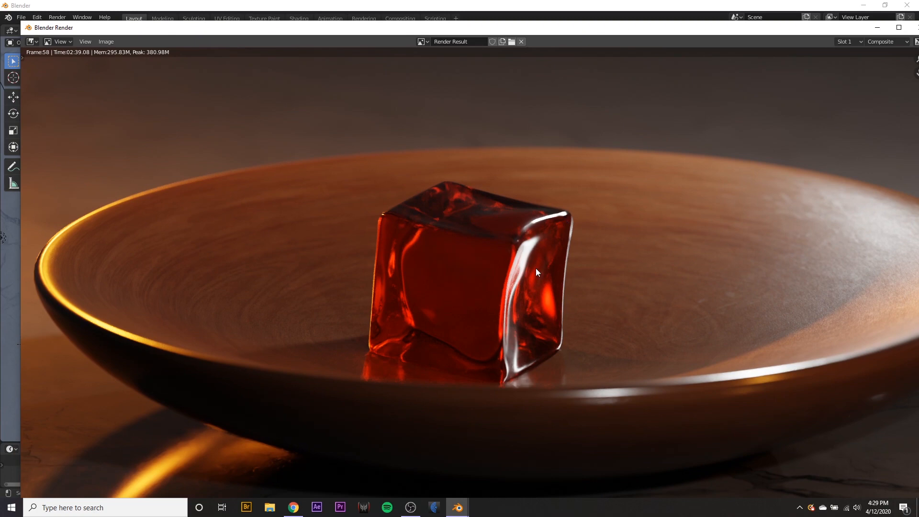
{"action": "scroll", "coordinate": [546, 268], "scroll_direction": "down", "scroll_amount": 3}
{"action": "scroll", "coordinate": [550, 269], "scroll_direction": "up", "scroll_amount": 4}
{"action": "scroll", "coordinate": [529, 272], "scroll_direction": "down", "scroll_amount": 1}
{"action": "scroll", "coordinate": [804, 273], "scroll_direction": "down", "scroll_amount": 3}
{"action": "scroll", "coordinate": [719, 261], "scroll_direction": "up", "scroll_amount": 2}
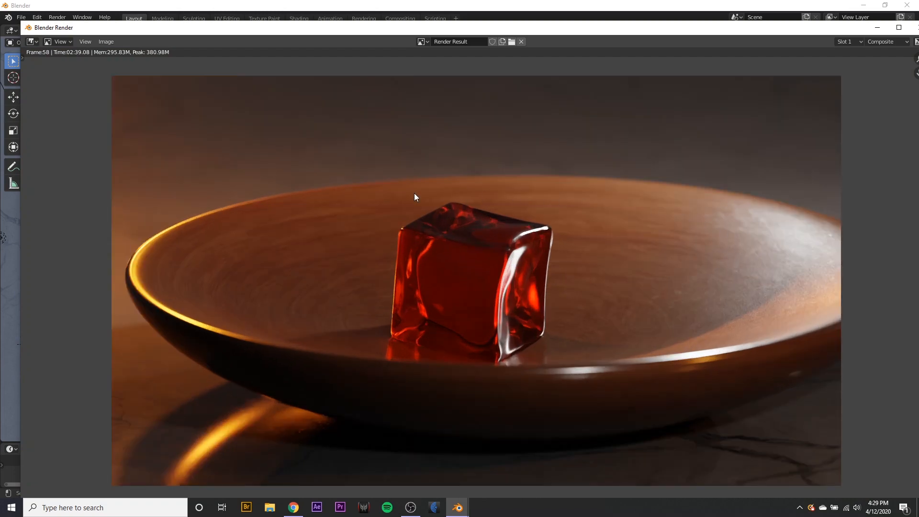